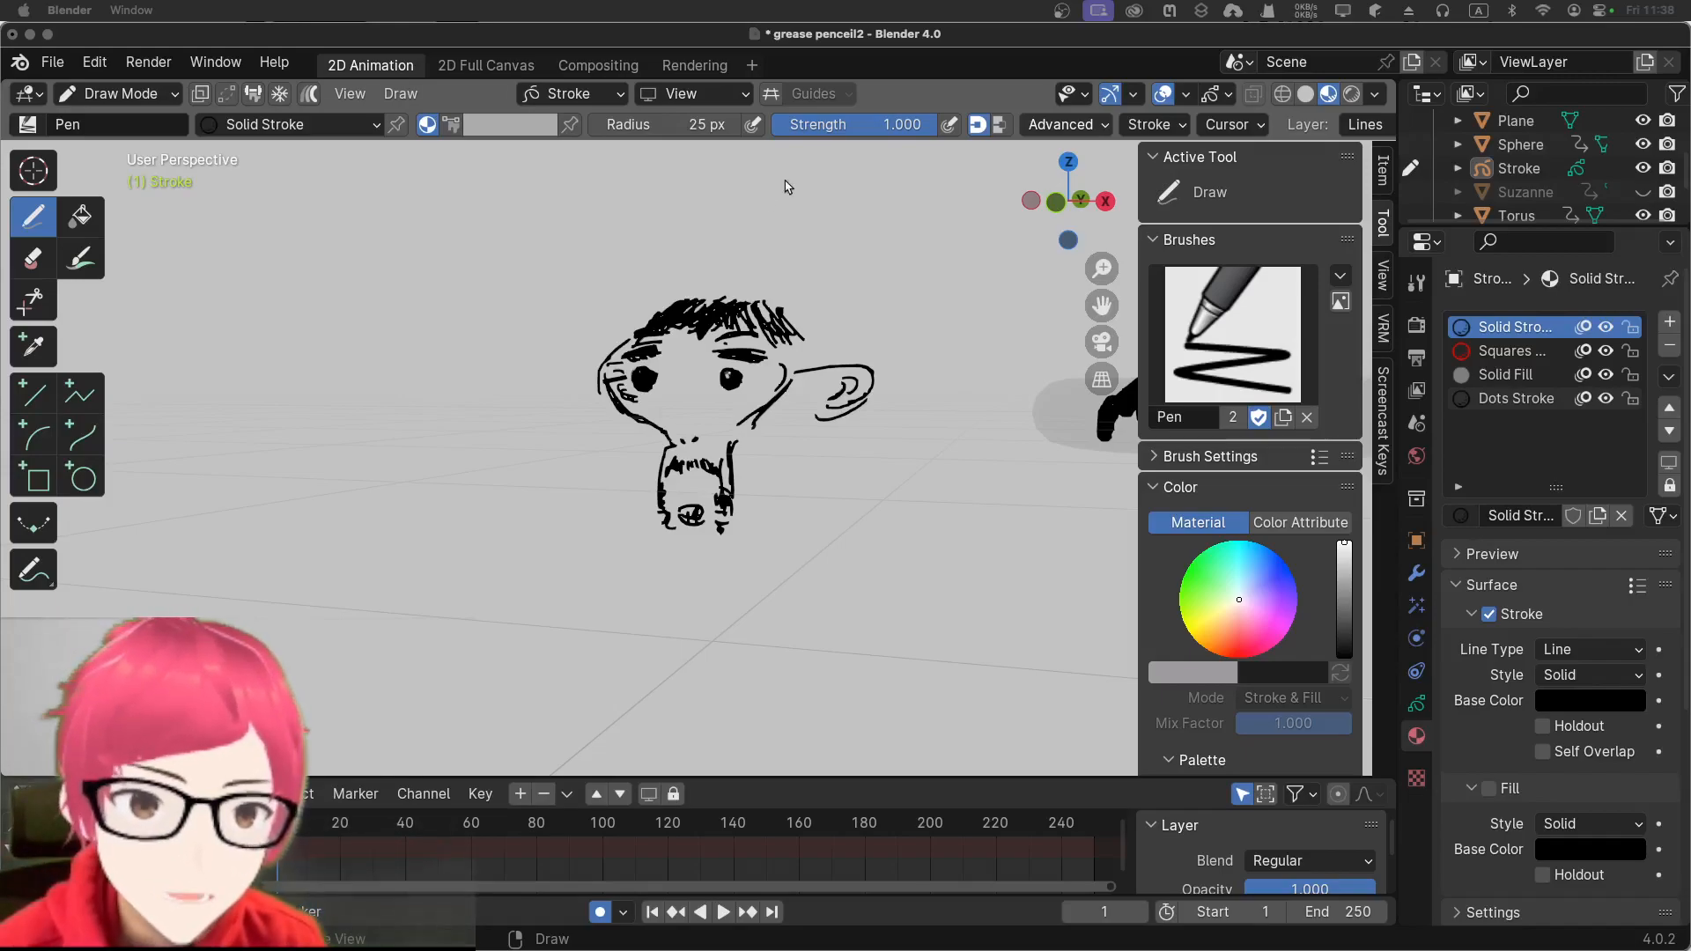
Examine the Grease Pencil monkey face drawing from several angles, comparing the depth of its strokes
click(606, 90)
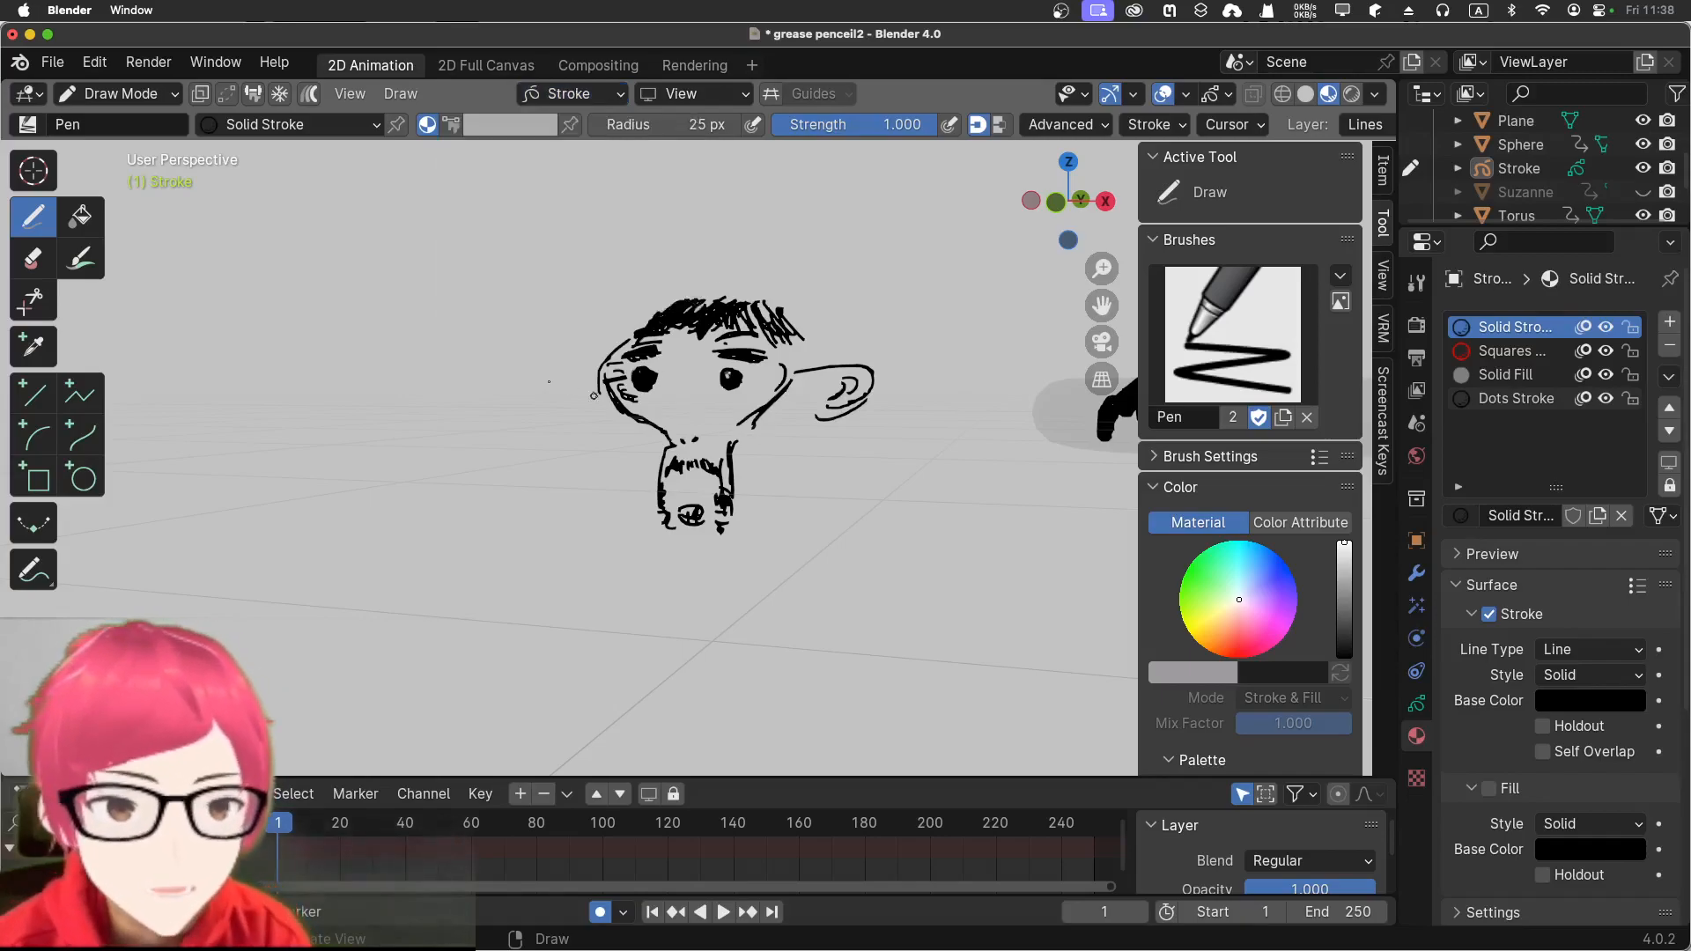
scroll(674, 438, up, 5)
scroll(672, 434, down, 3)
mouse_move(751, 447)
middle_down()
mouse_move(777, 448)
mouse_move(757, 448)
middle_up()
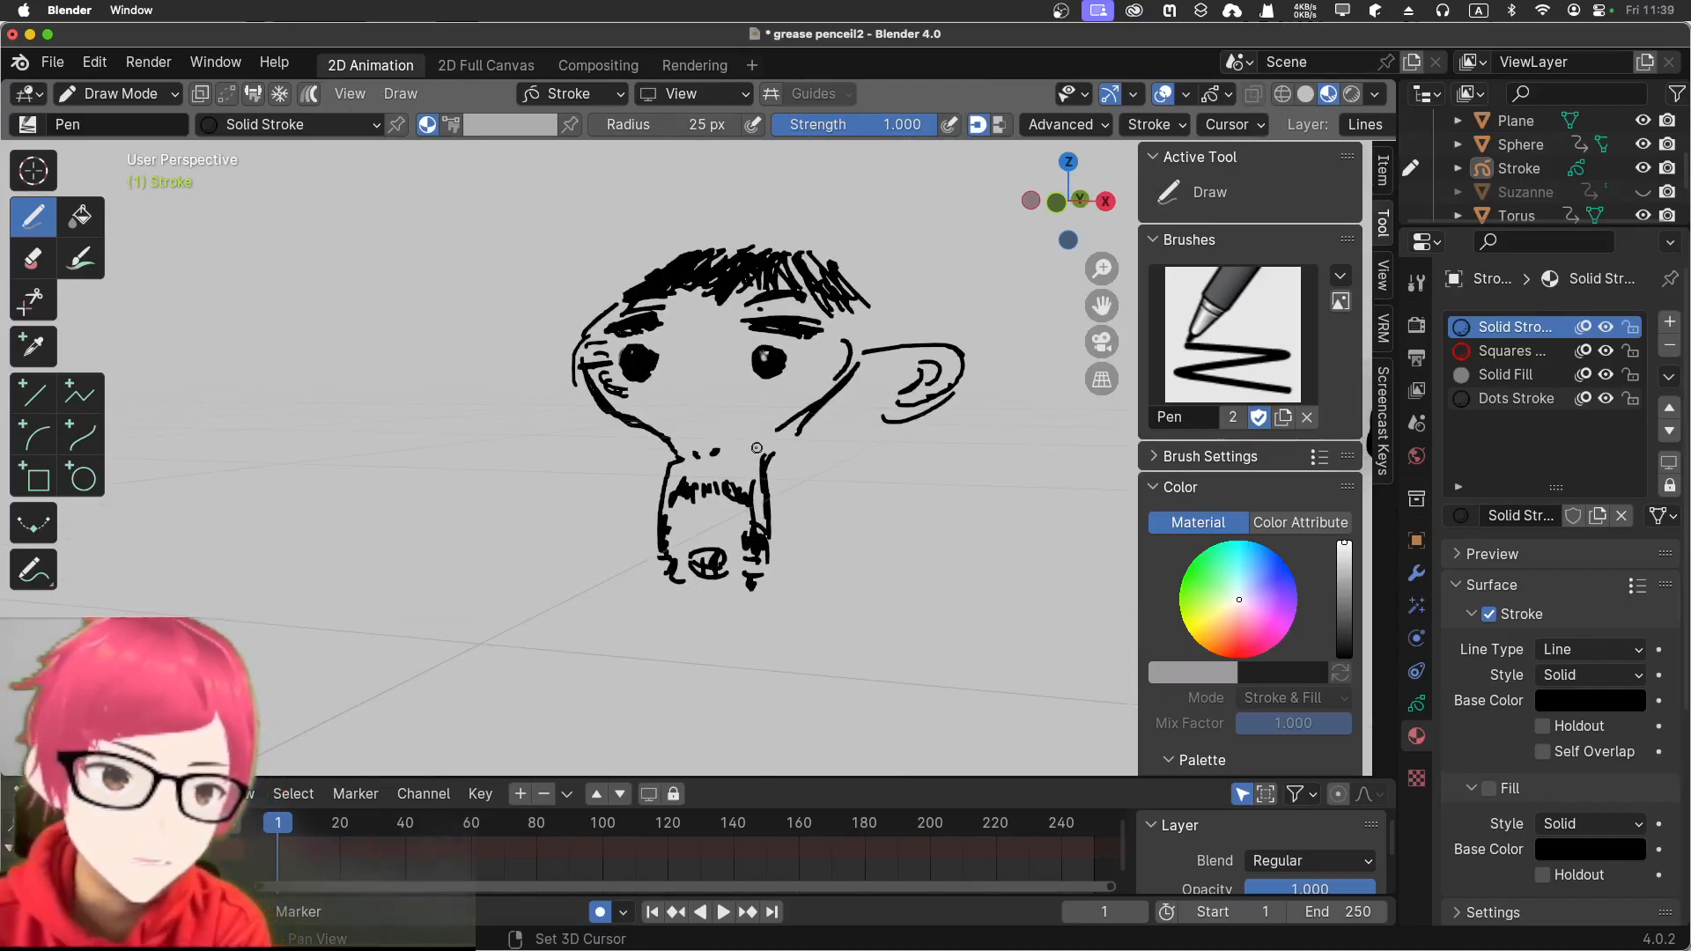
key(shift+grave)
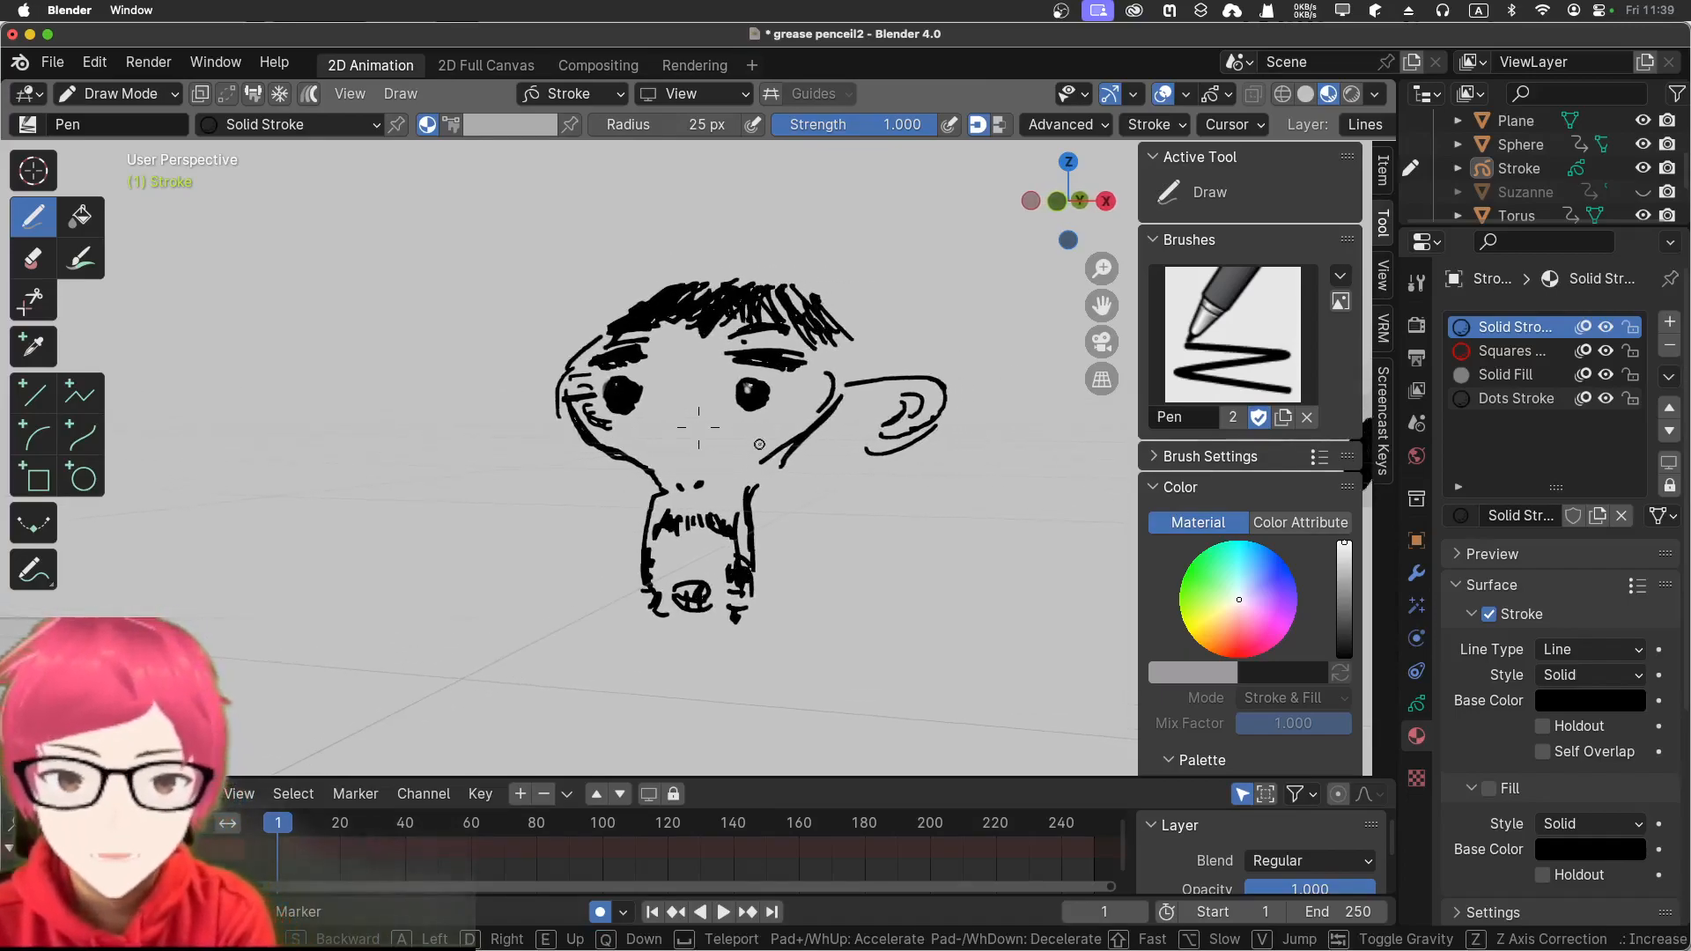
key(w)
key(a)
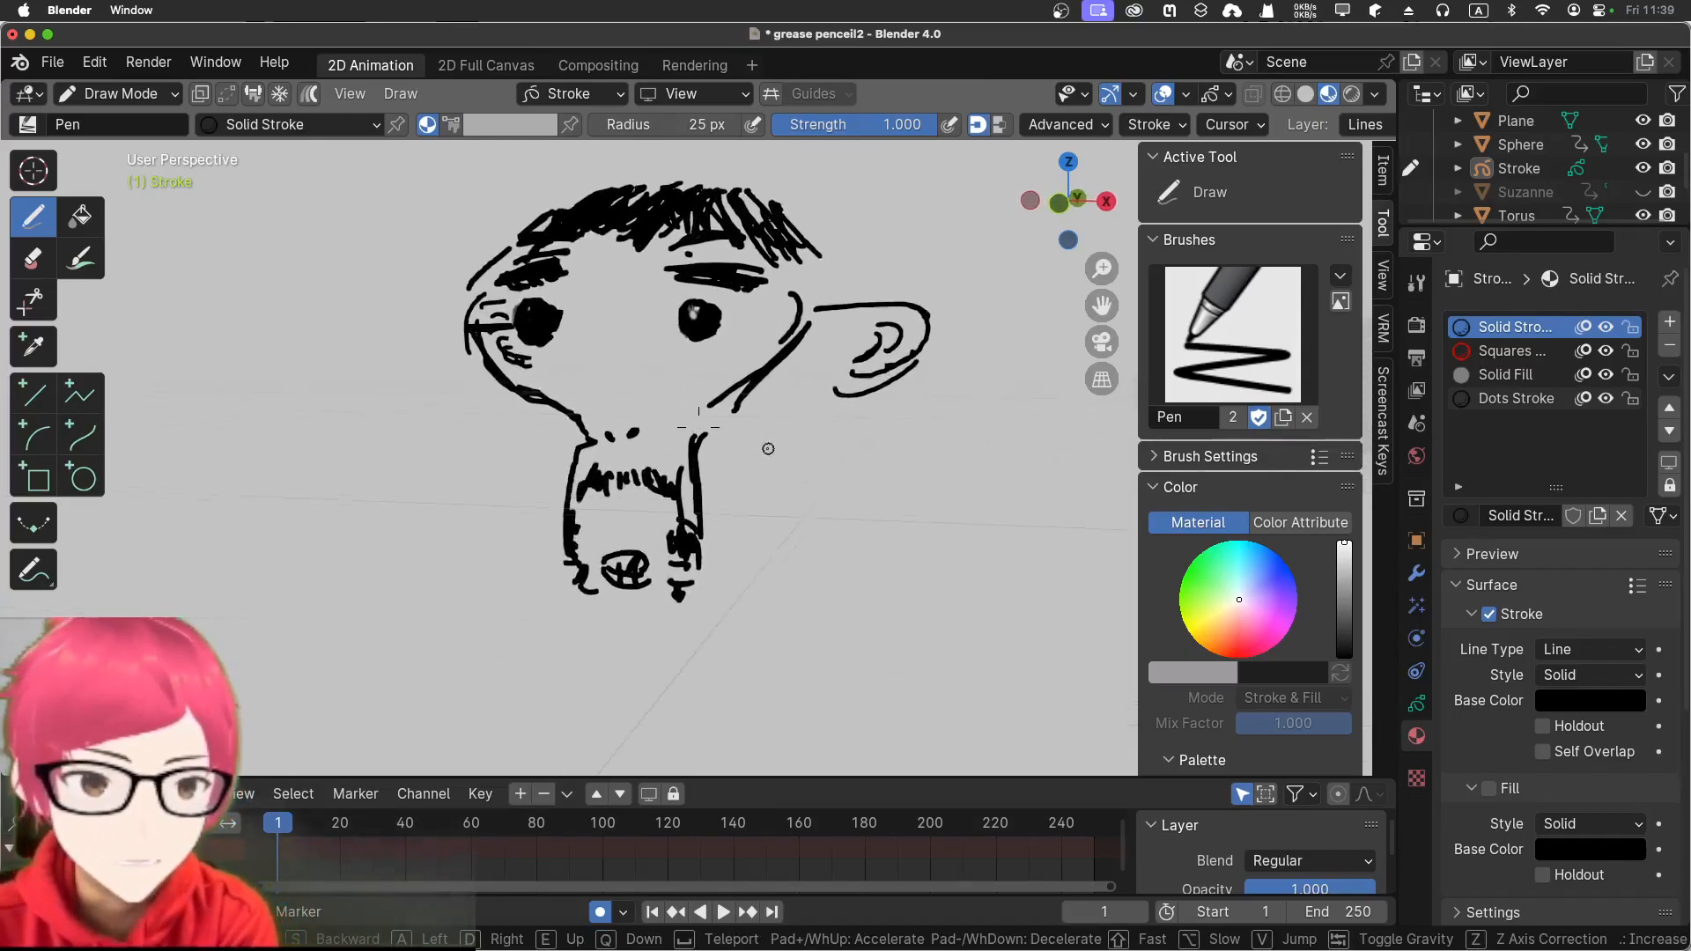
key(d)
key(w)
key(d)
key(s)
key(a)
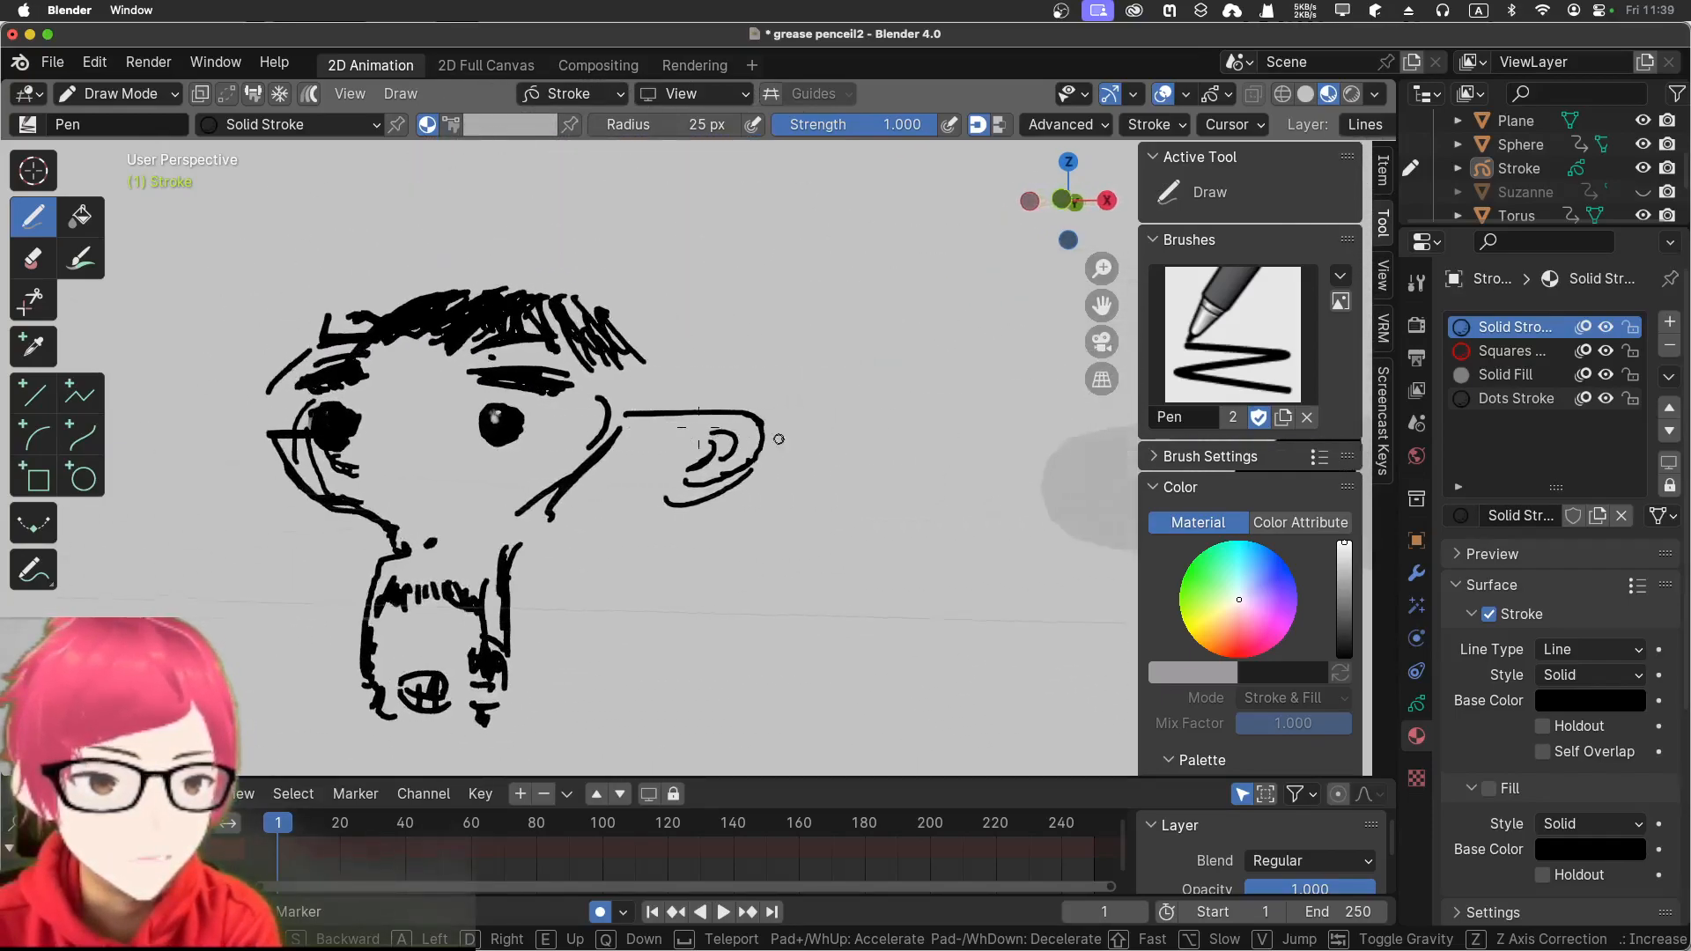
key(d)
key(d)
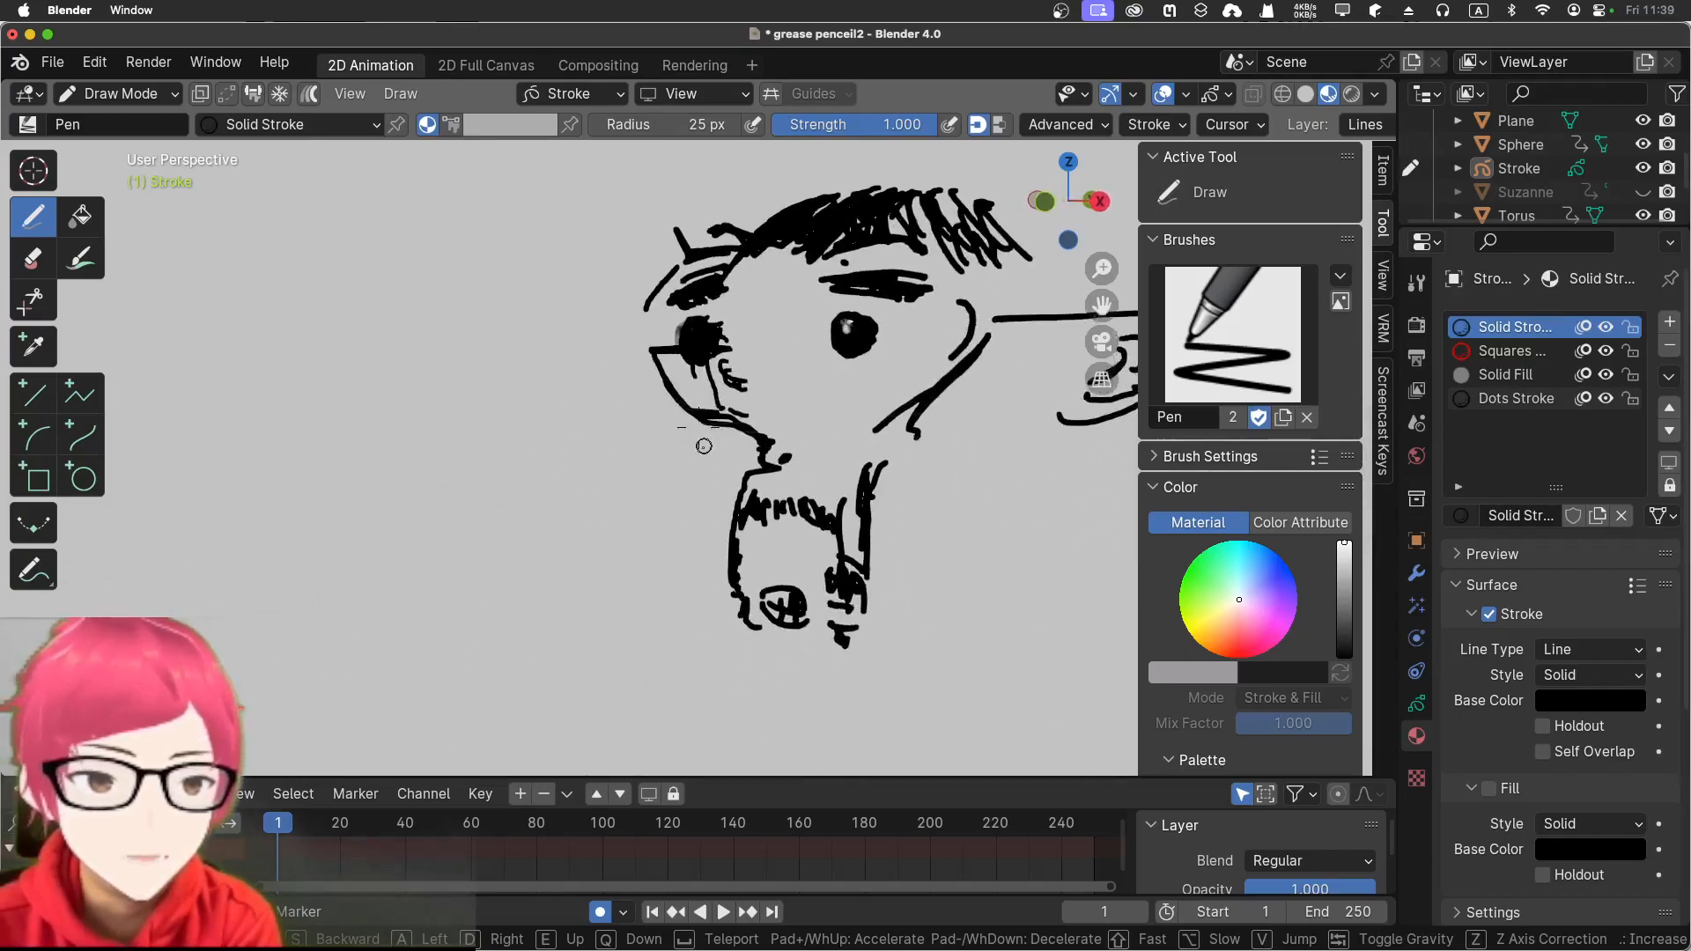
key(d)
key(a)
key(a)
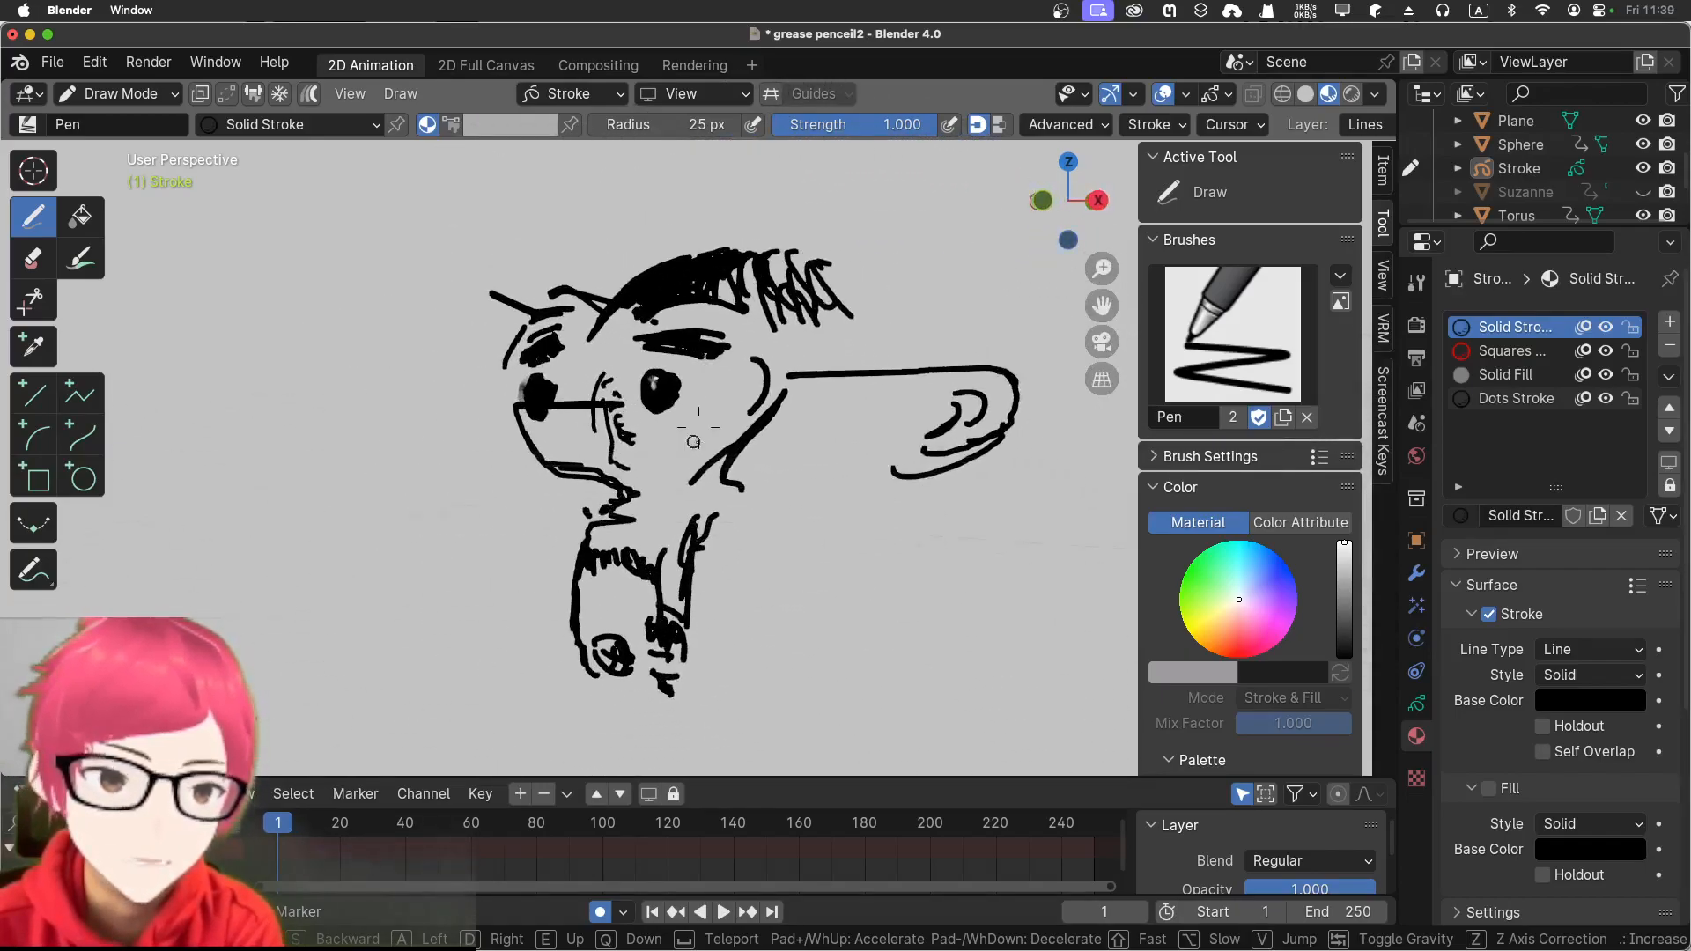
key(d)
key(w)
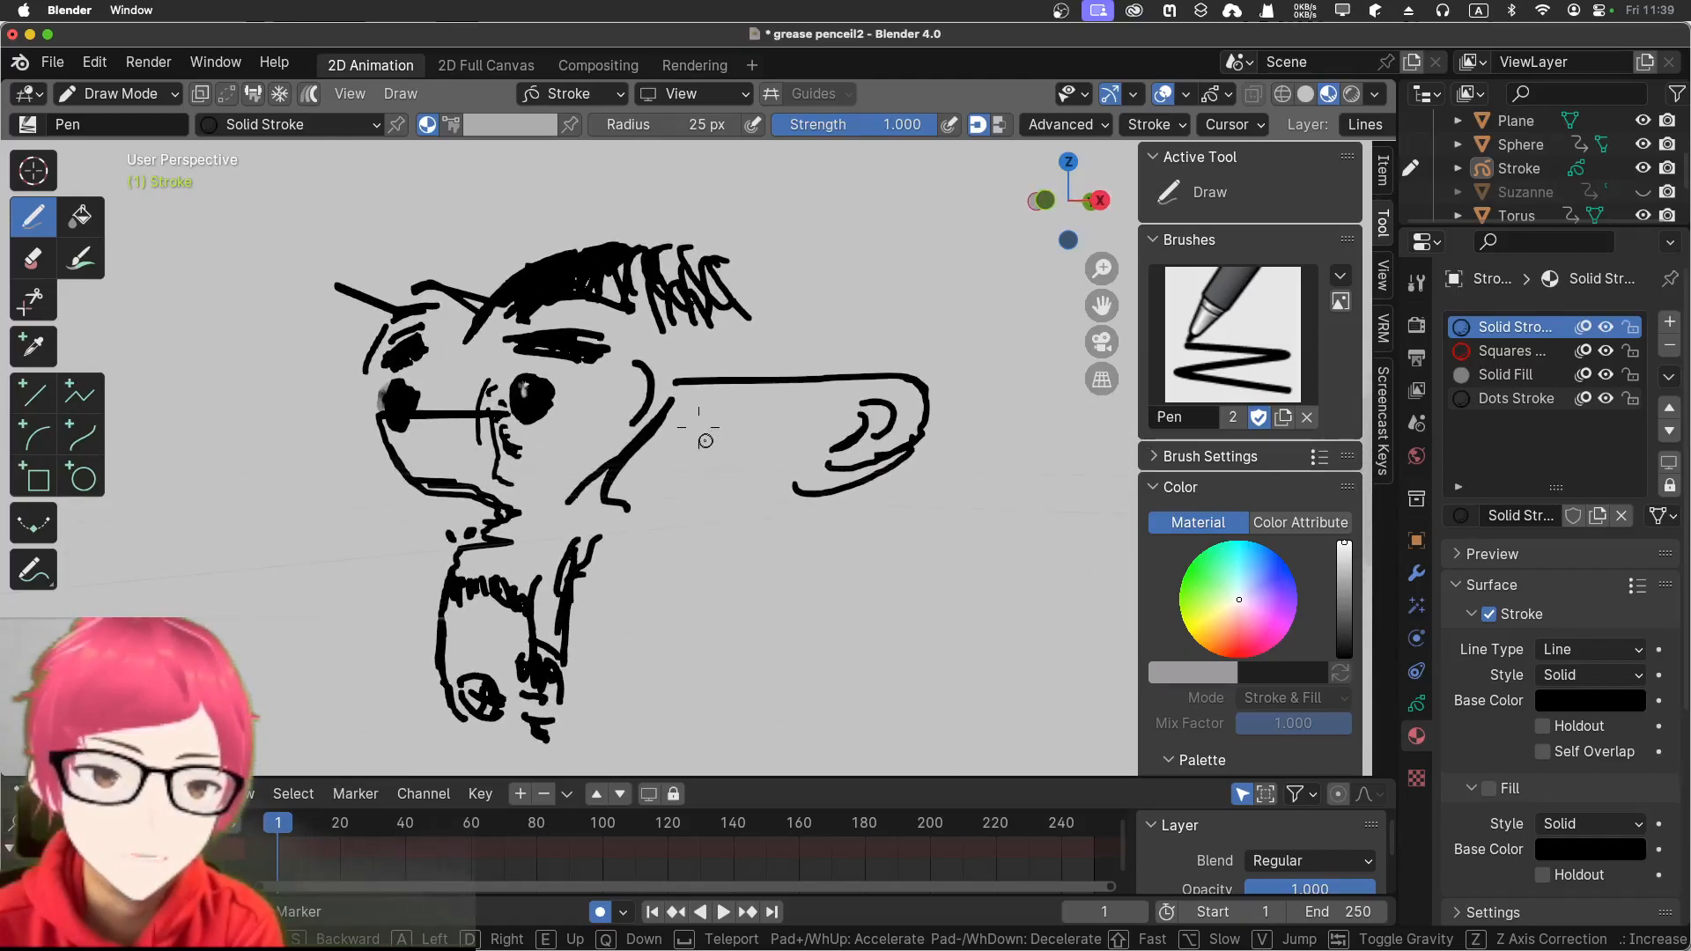
click(706, 441)
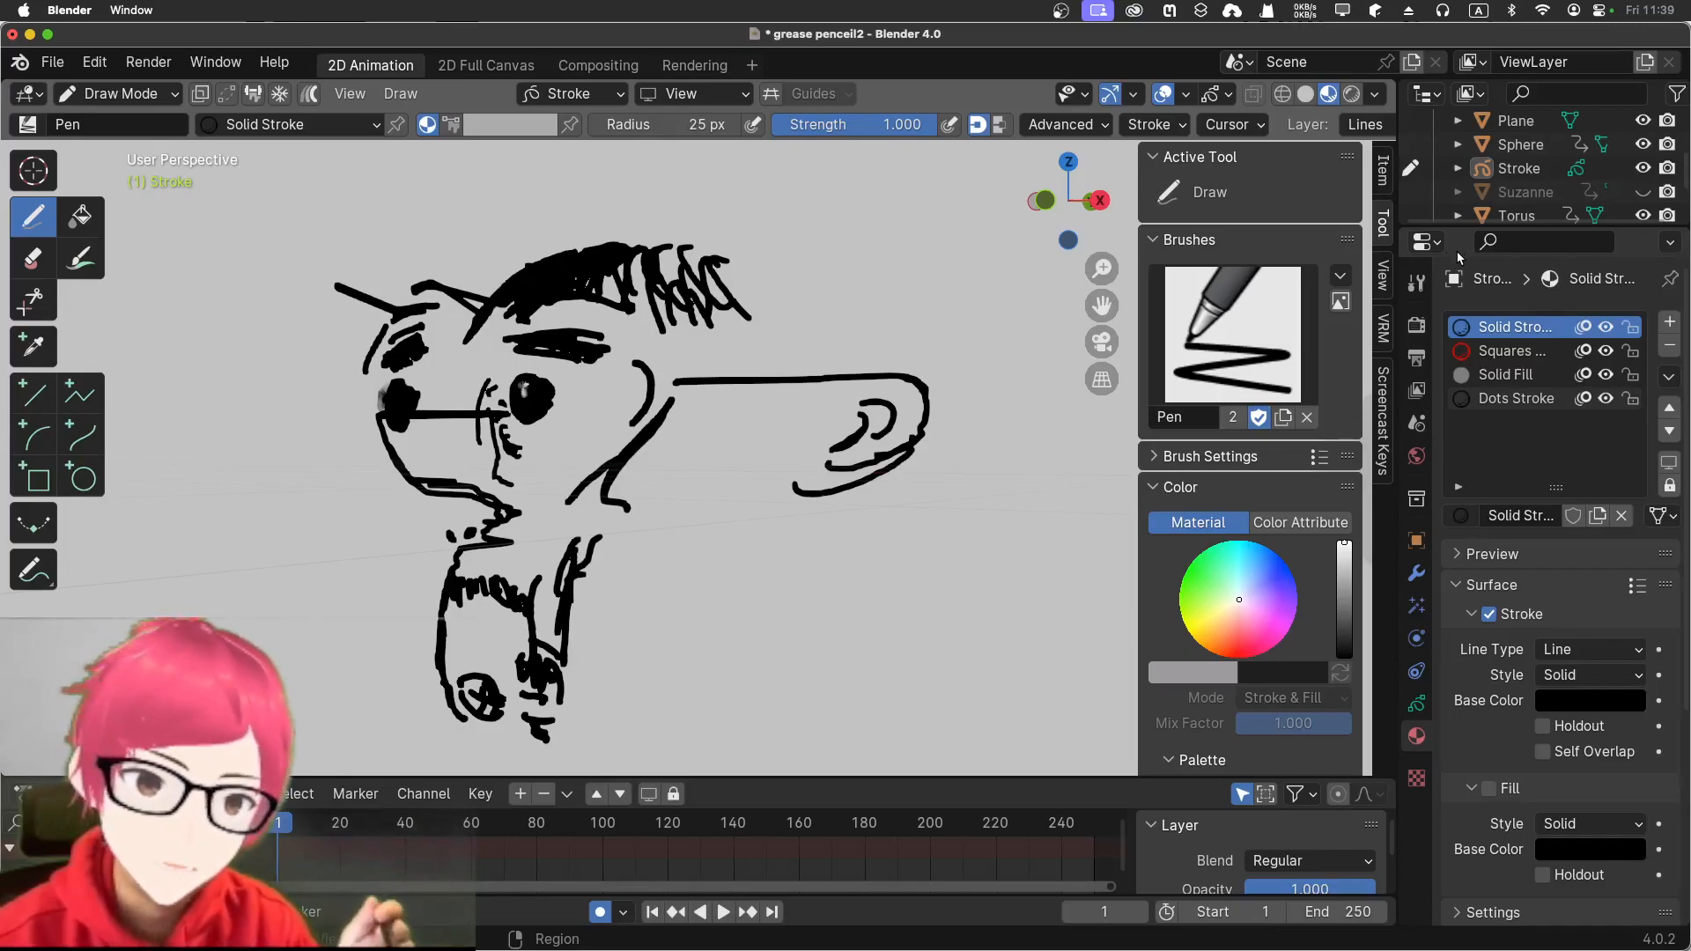
Show the Suzanne mesh behind the drawing for comparison and hide it again
click(1644, 192)
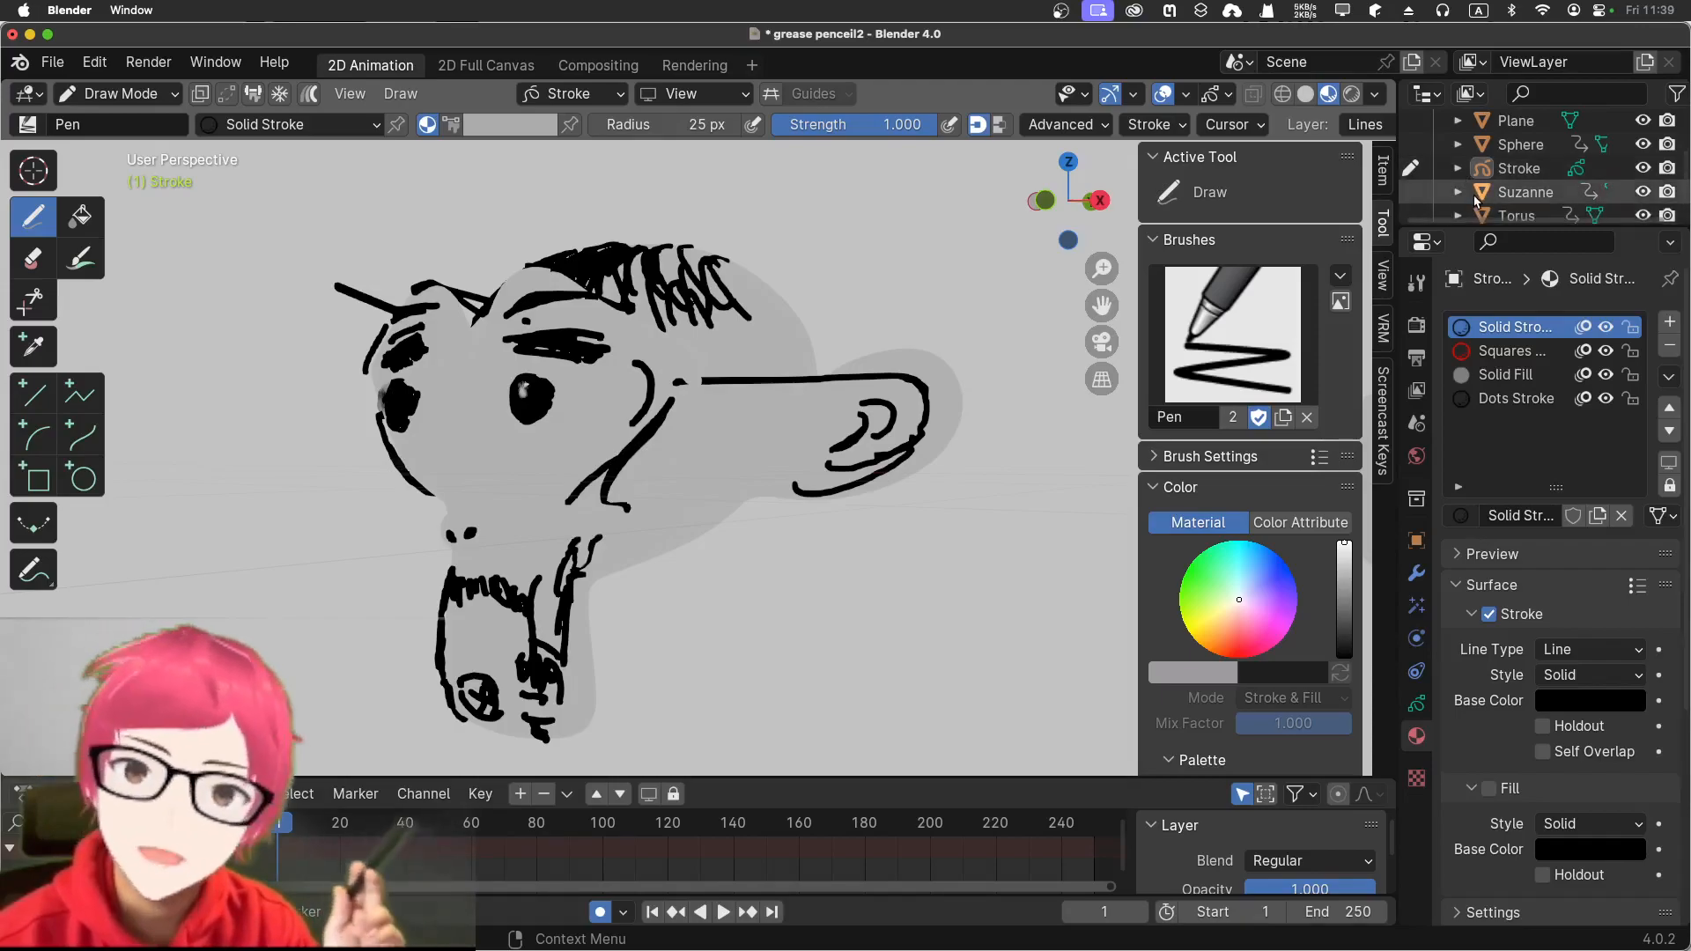
click(1643, 192)
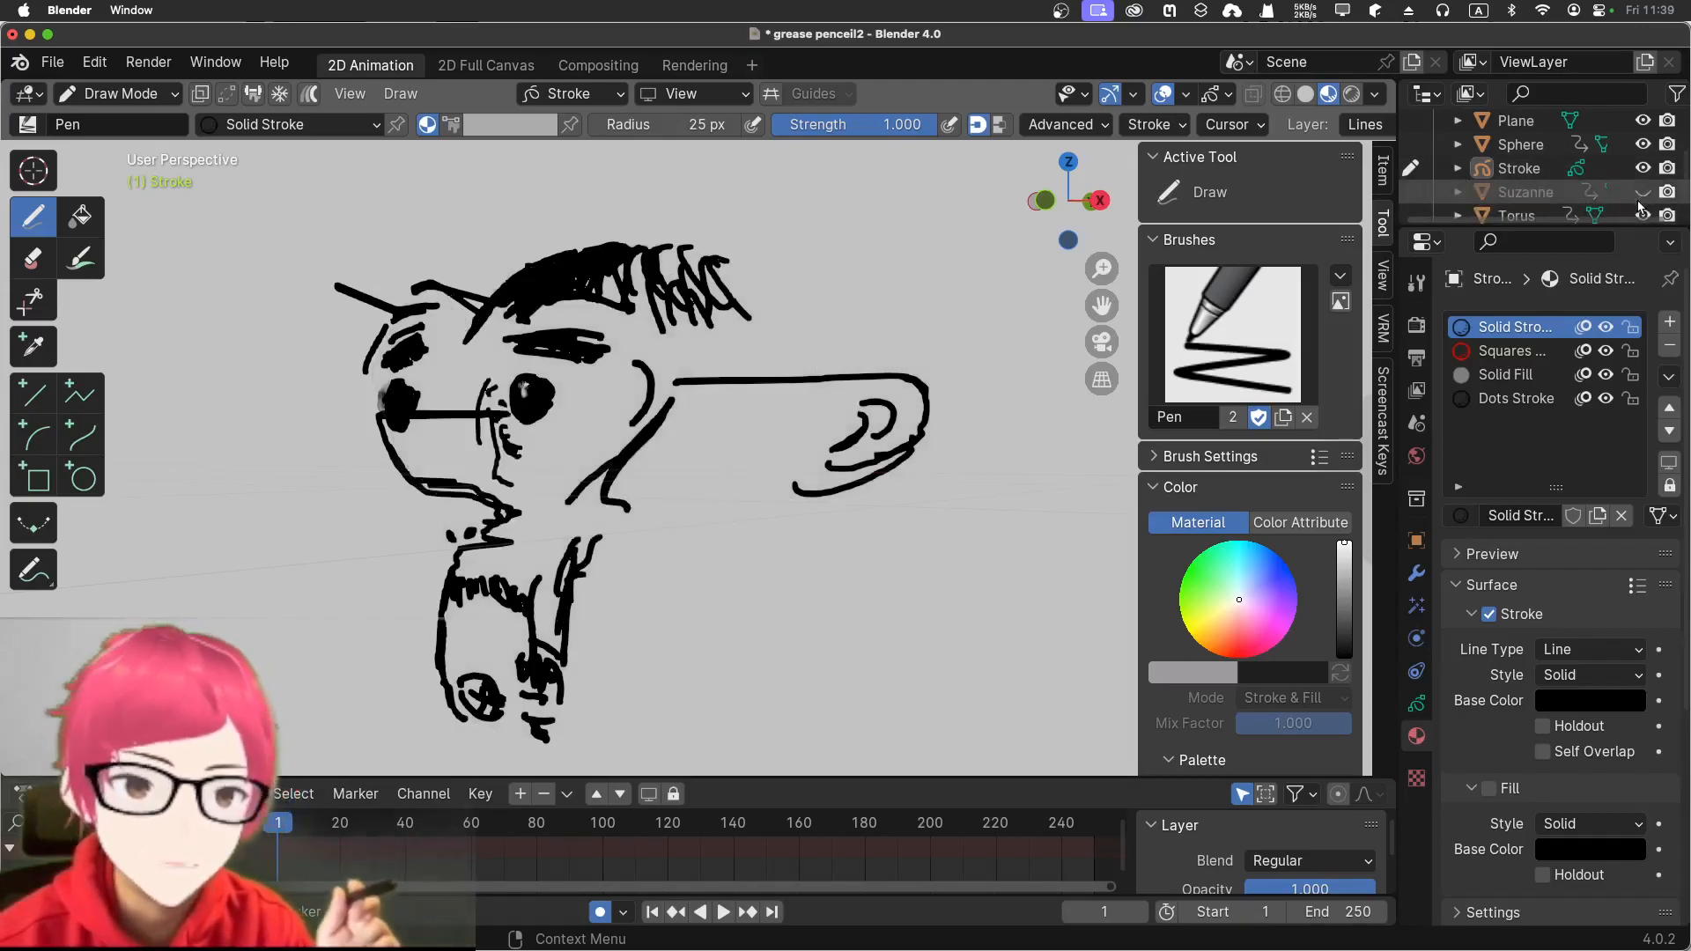
mouse_move(835, 487)
middle_down()
mouse_move(854, 484)
mouse_move(822, 484)
mouse_move(838, 479)
middle_up()
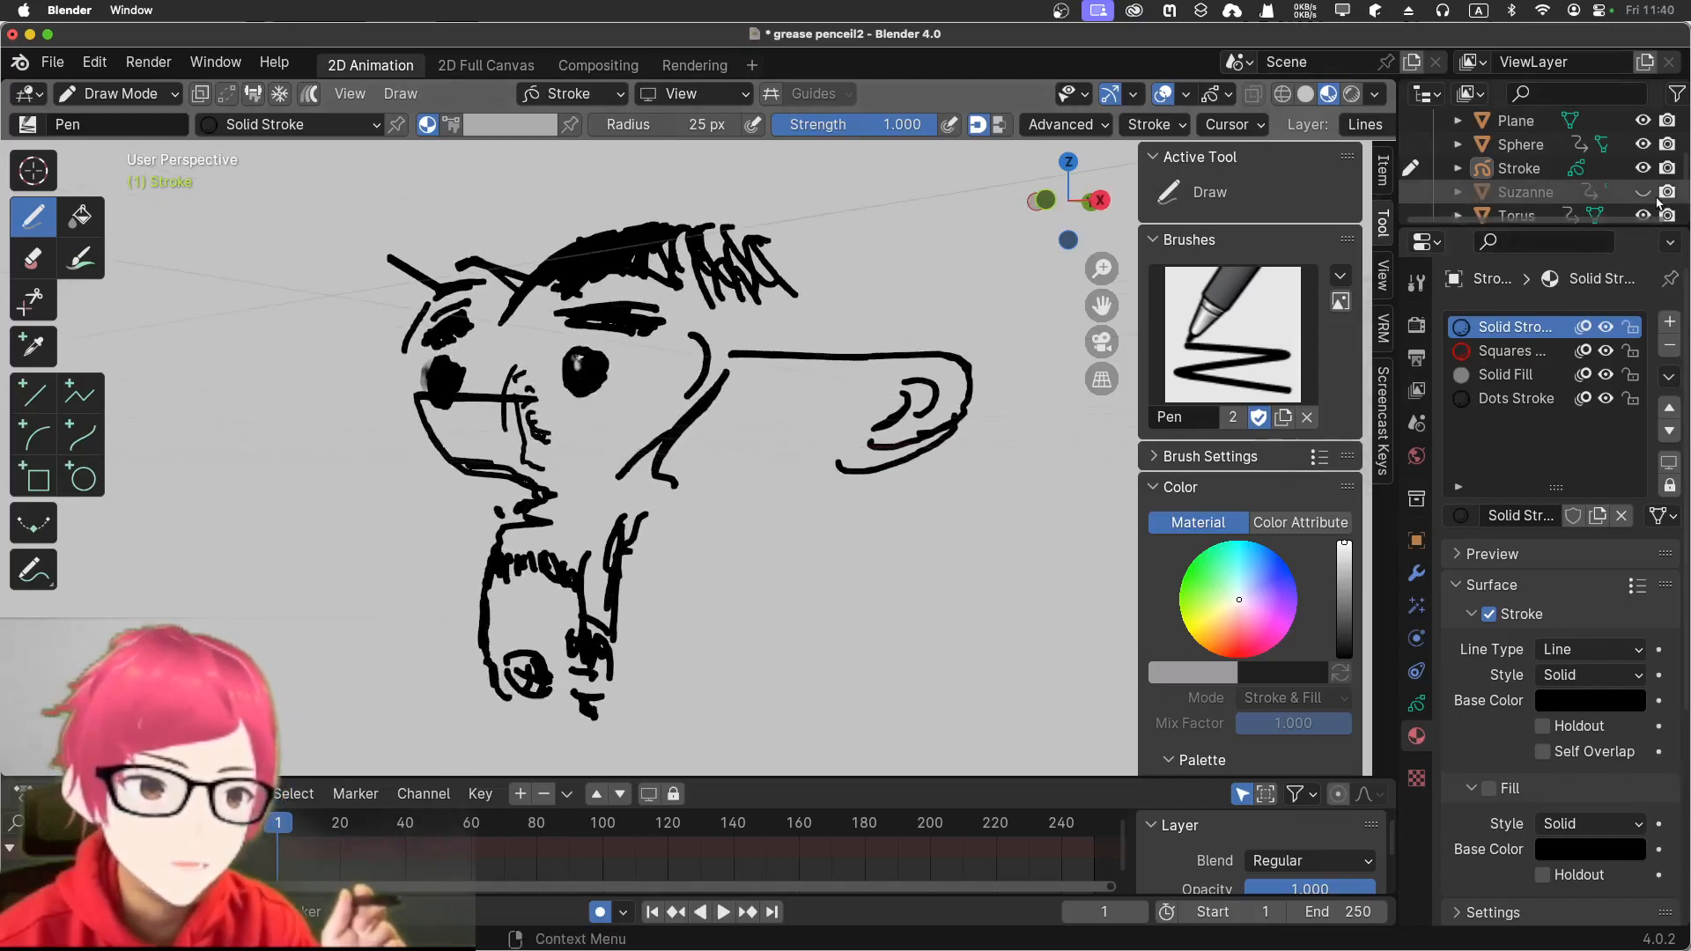
With stroke placement on Stroke and target All Points, draw three separate vertical strokes side by side in the empty area beside the face
click(614, 95)
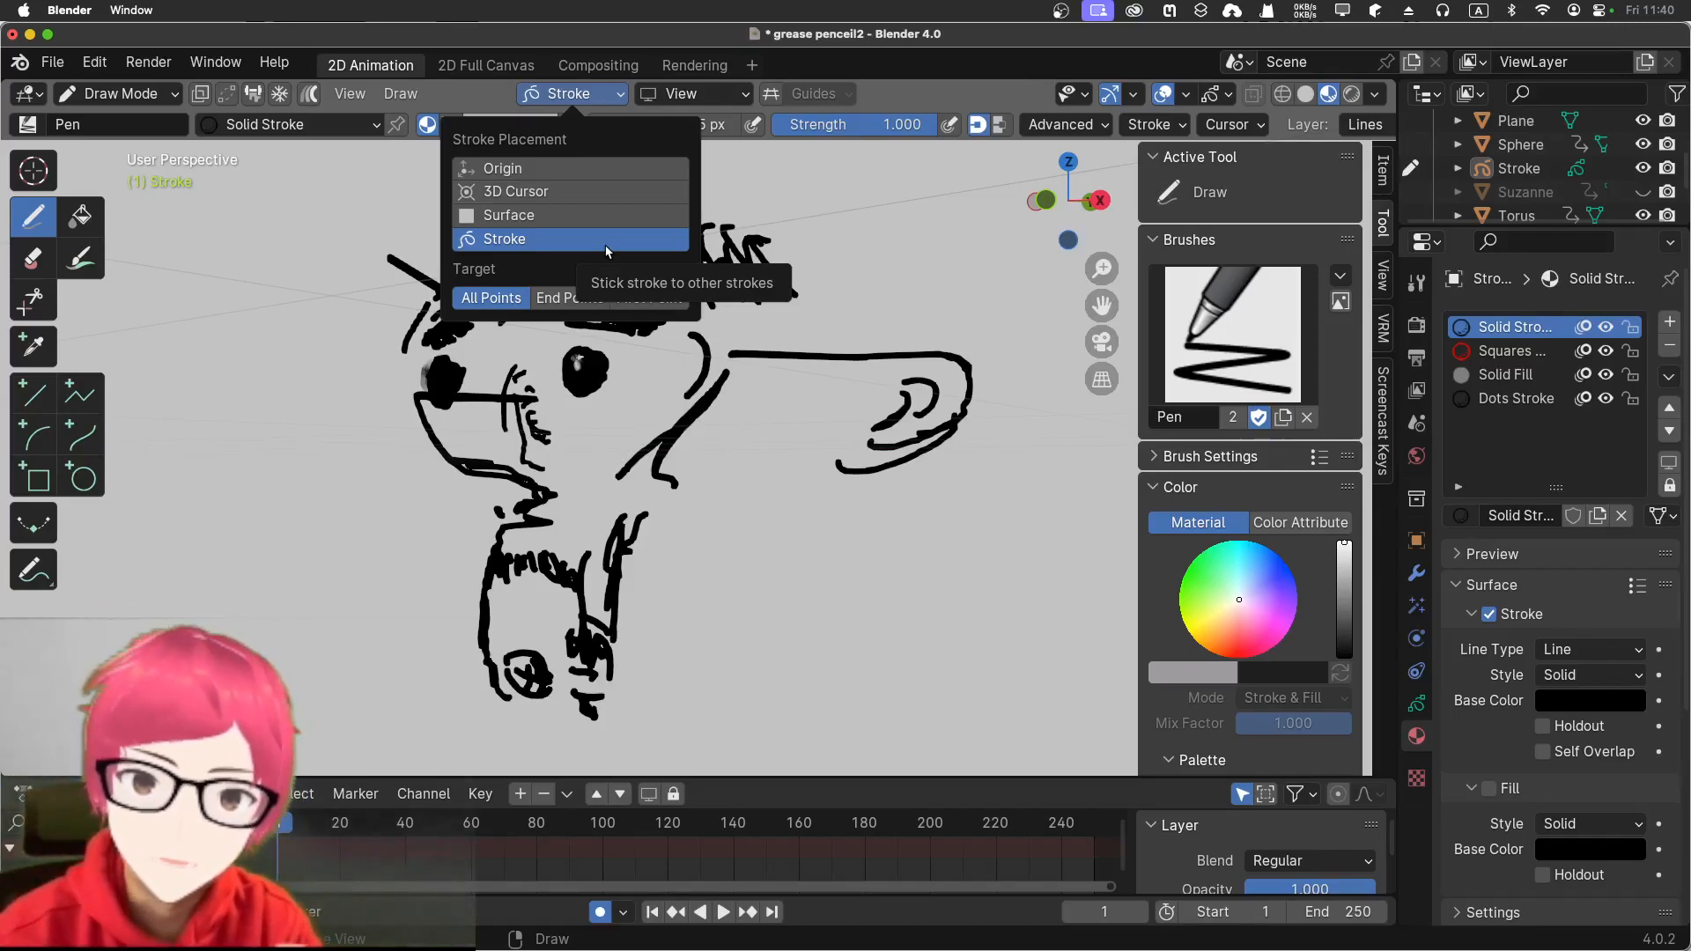
click(573, 94)
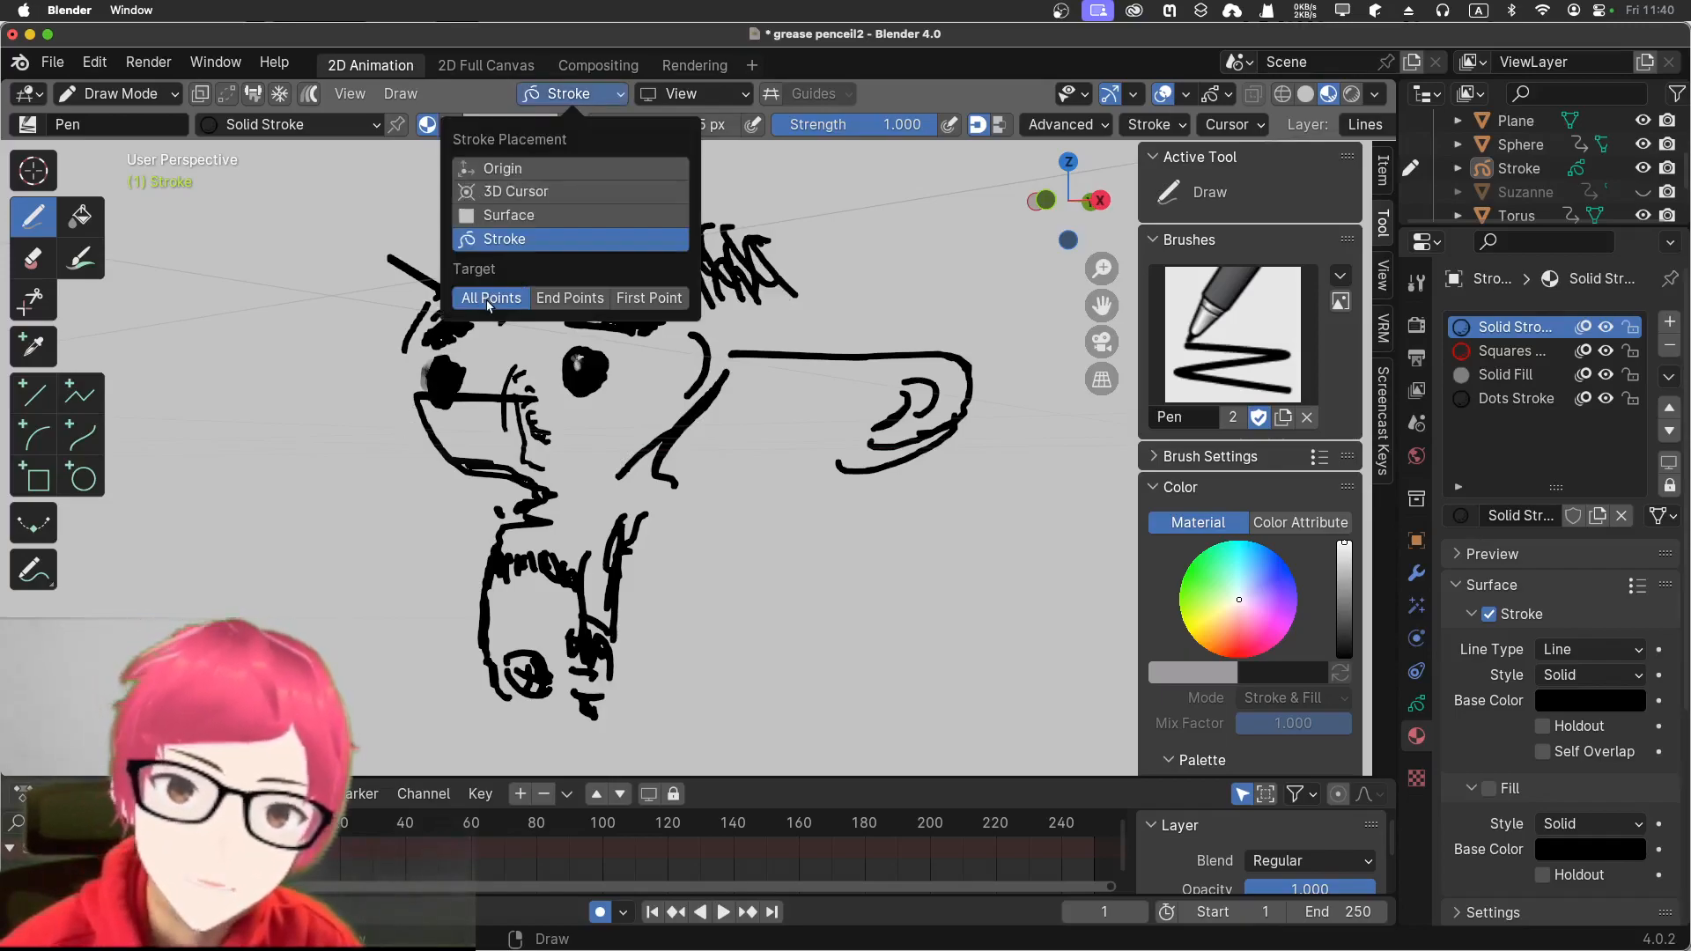
mouse_move(721, 596)
middle_down()
mouse_move(700, 606)
mouse_move(784, 604)
middle_up()
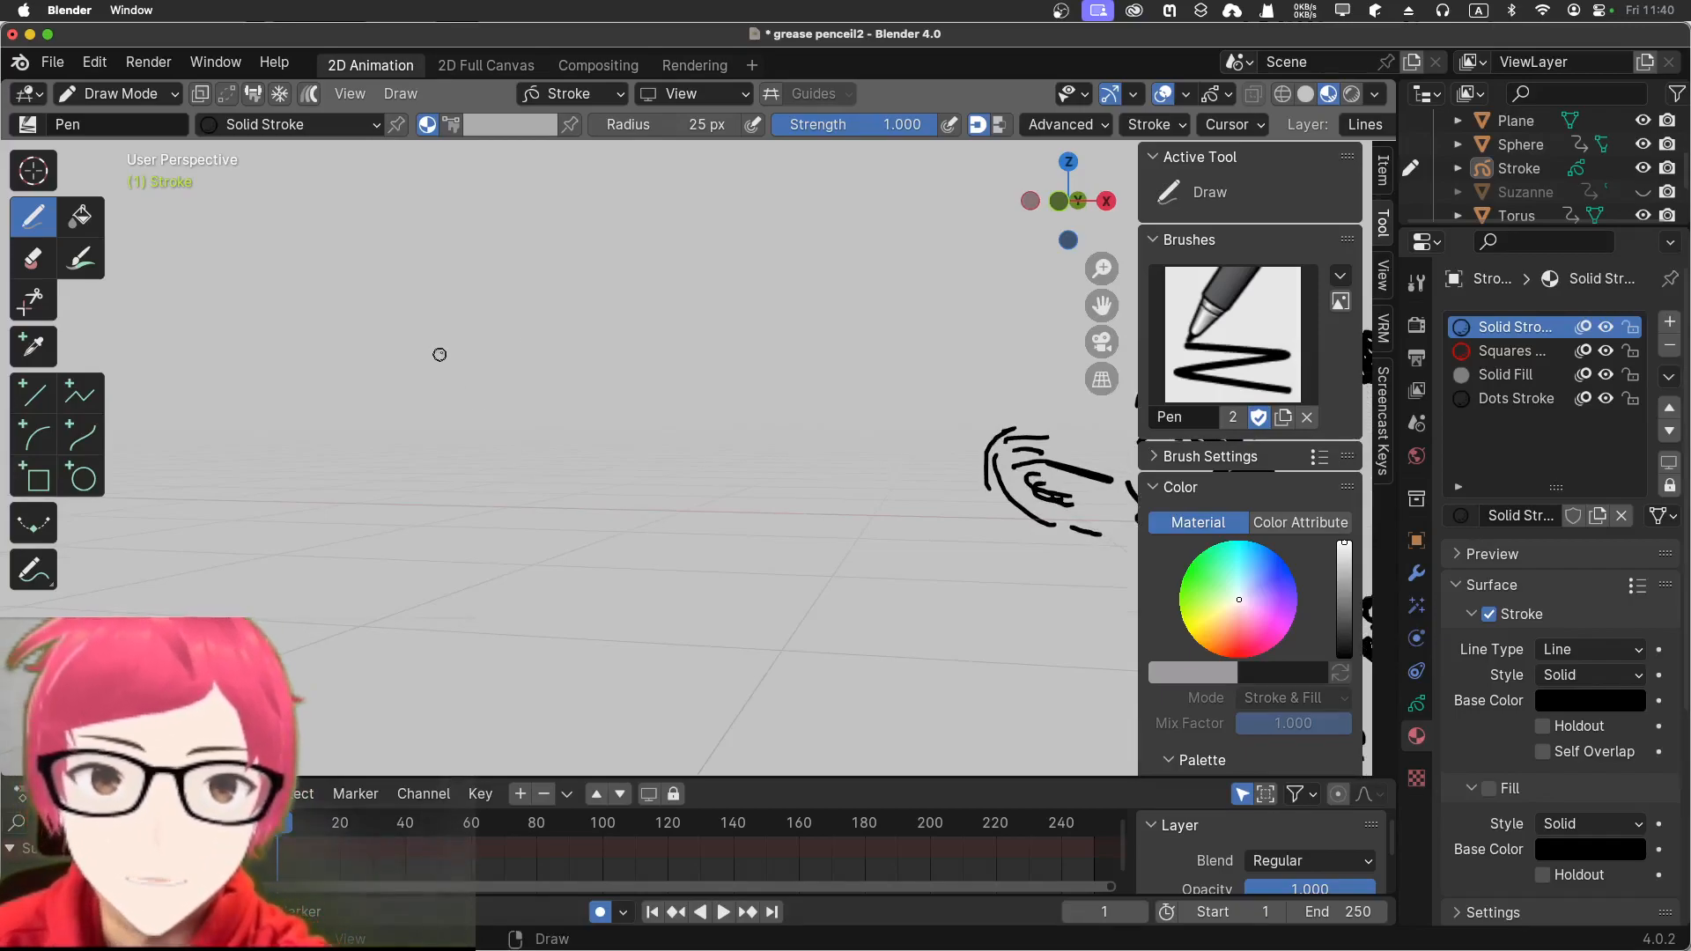
drag(449, 346, 421, 574)
mouse_move(474, 589)
middle_down()
mouse_move(445, 585)
mouse_move(464, 591)
middle_up()
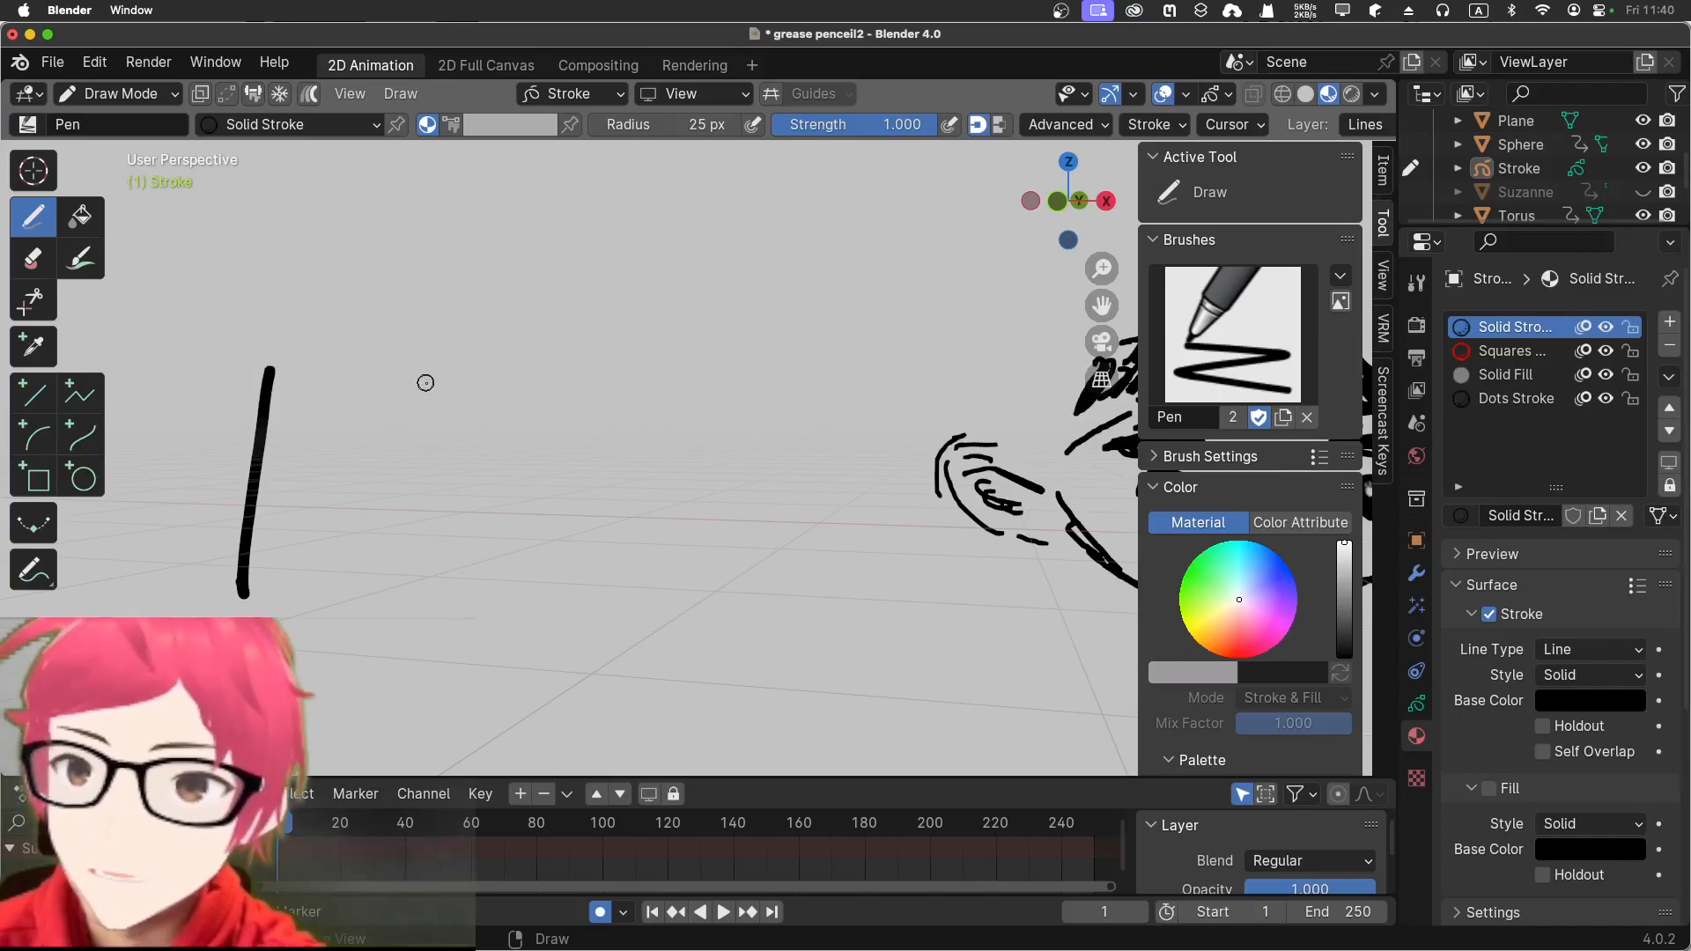
drag(448, 368, 428, 604)
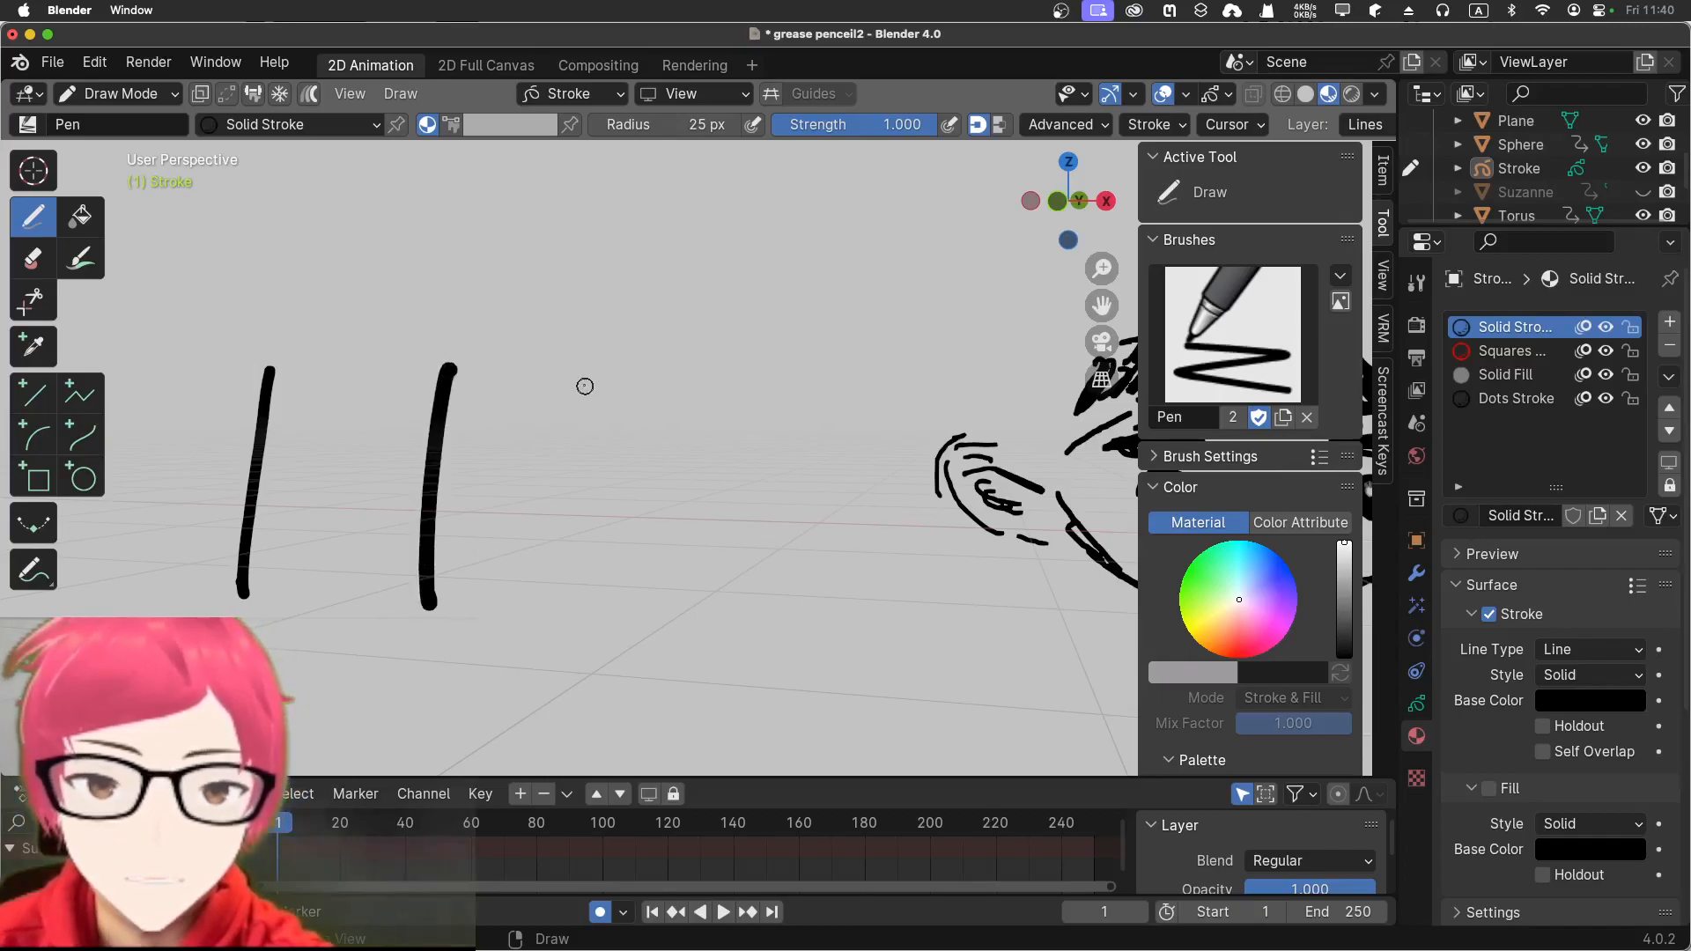
drag(595, 374, 595, 616)
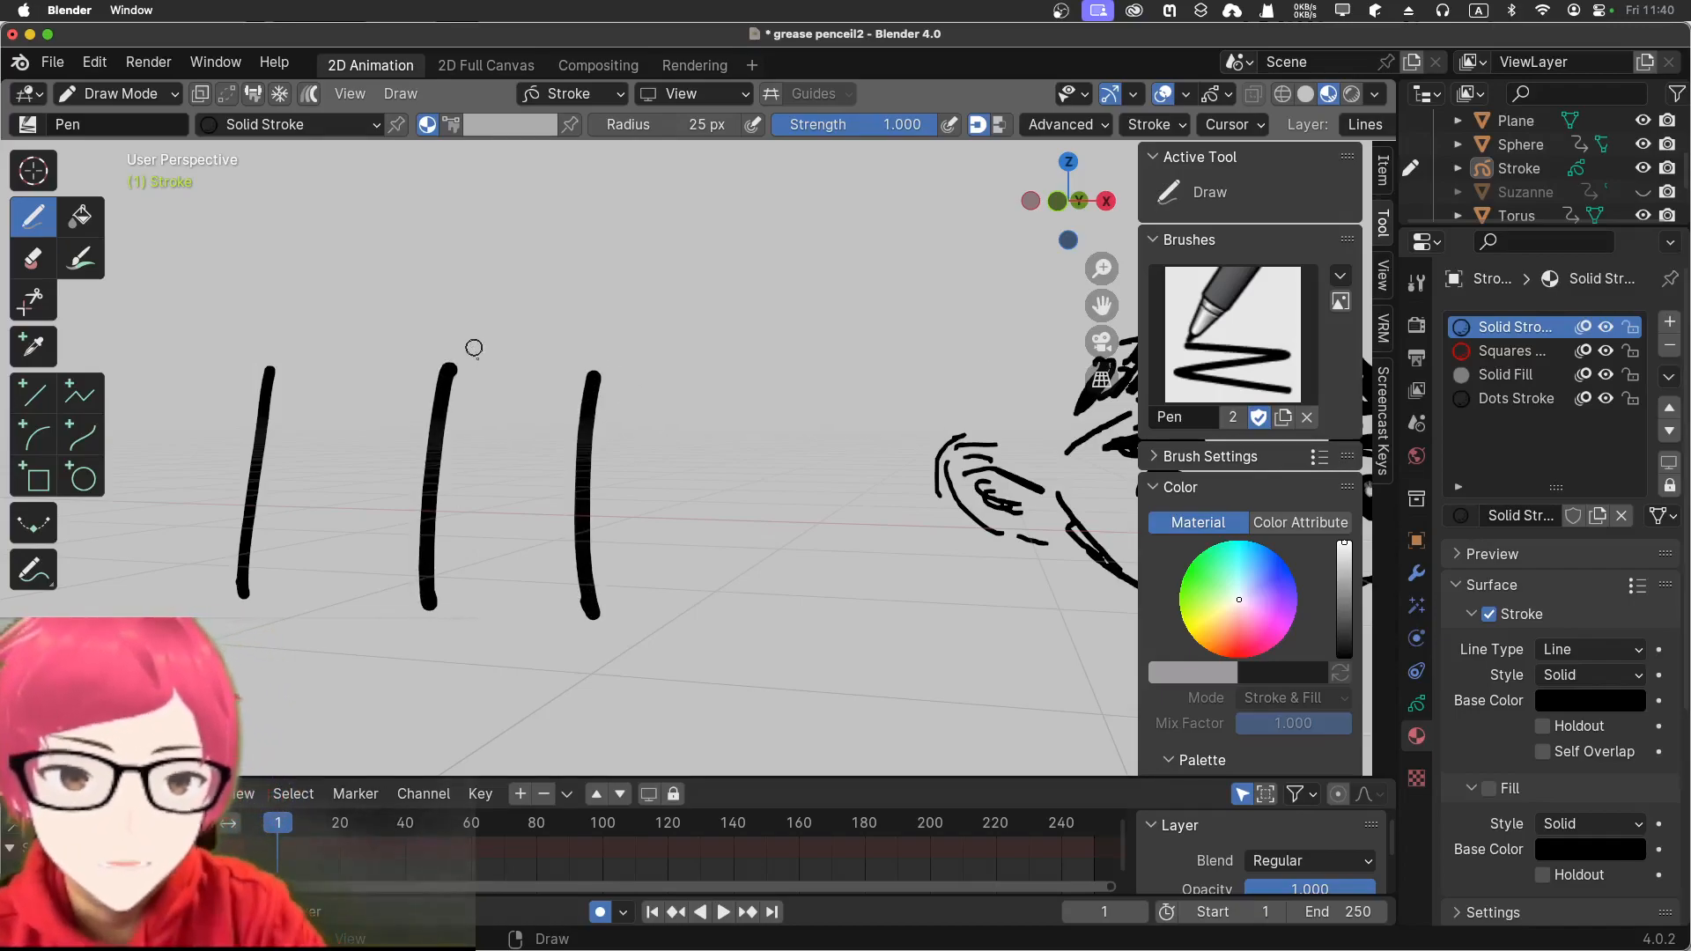
Examine the three vertical strokes from several angles to compare their depth in 3D space
scroll(505, 430, down, 4)
scroll(580, 167, up, 4)
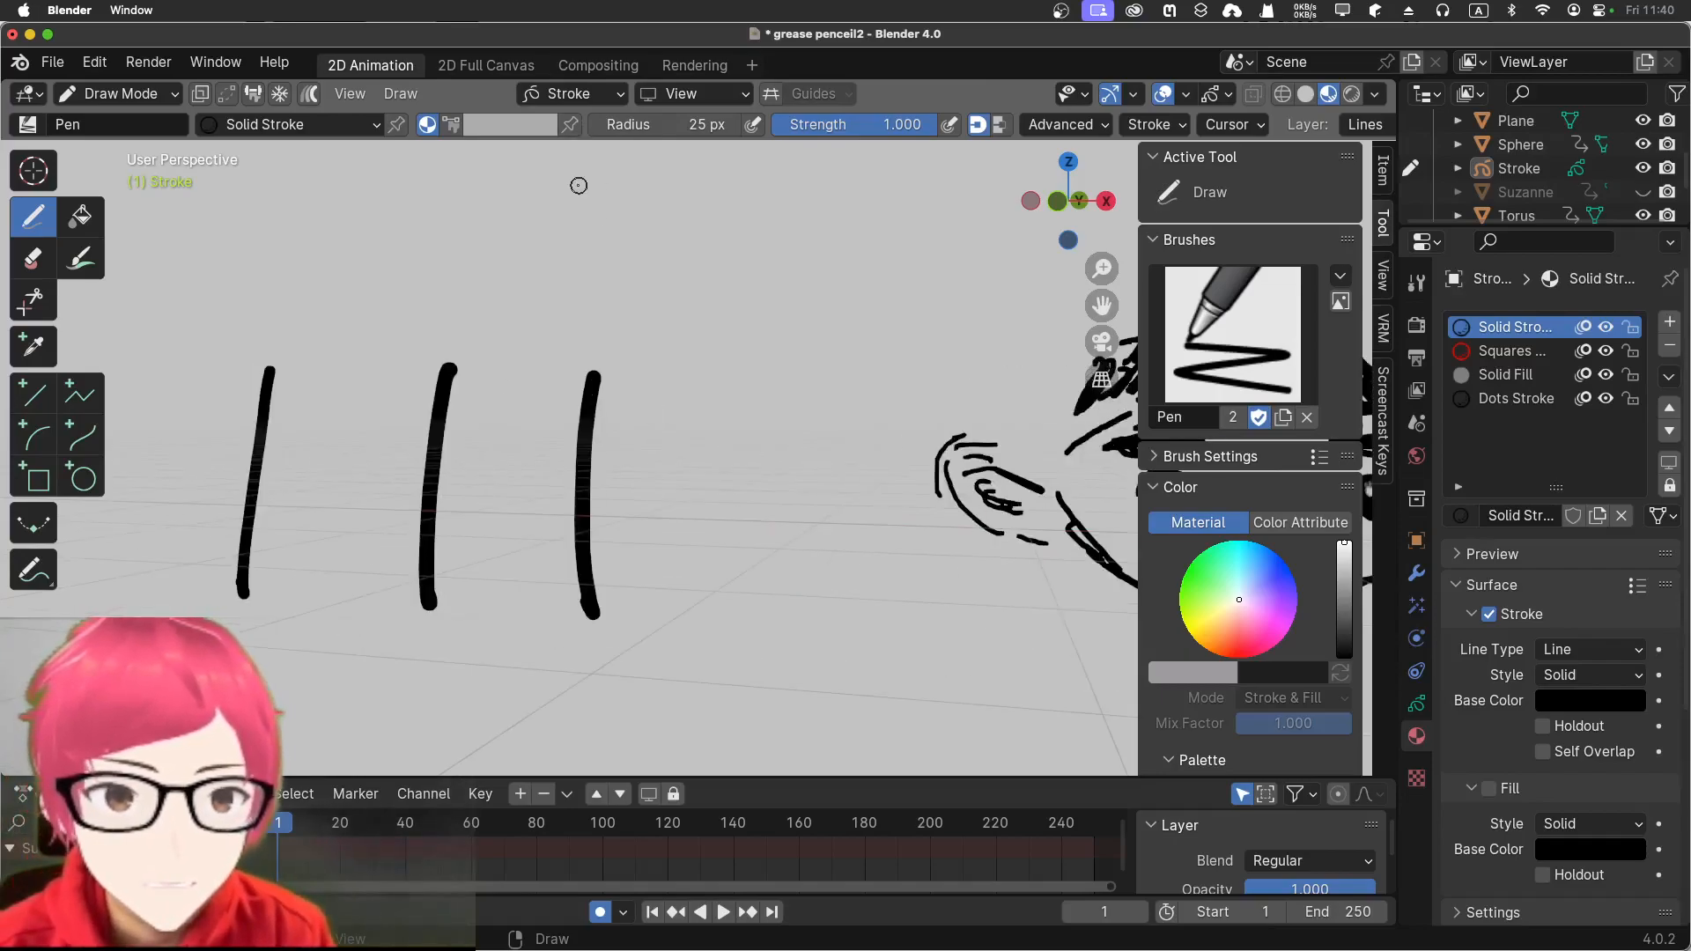
key(shift+grave)
key(a)
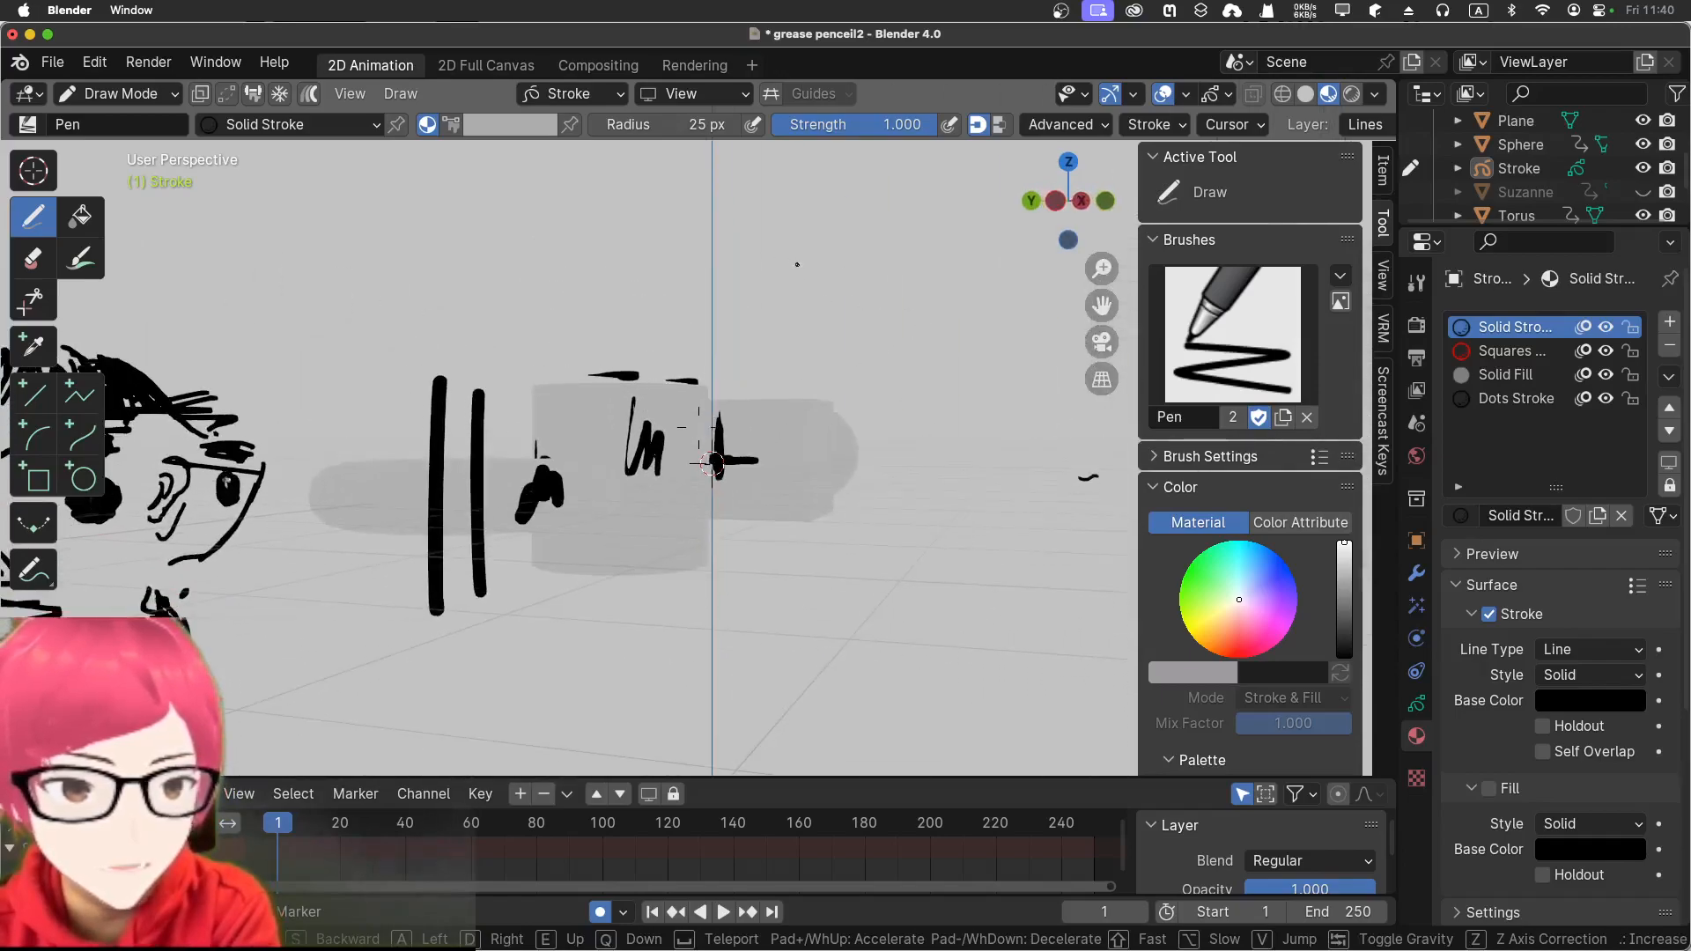
key(d)
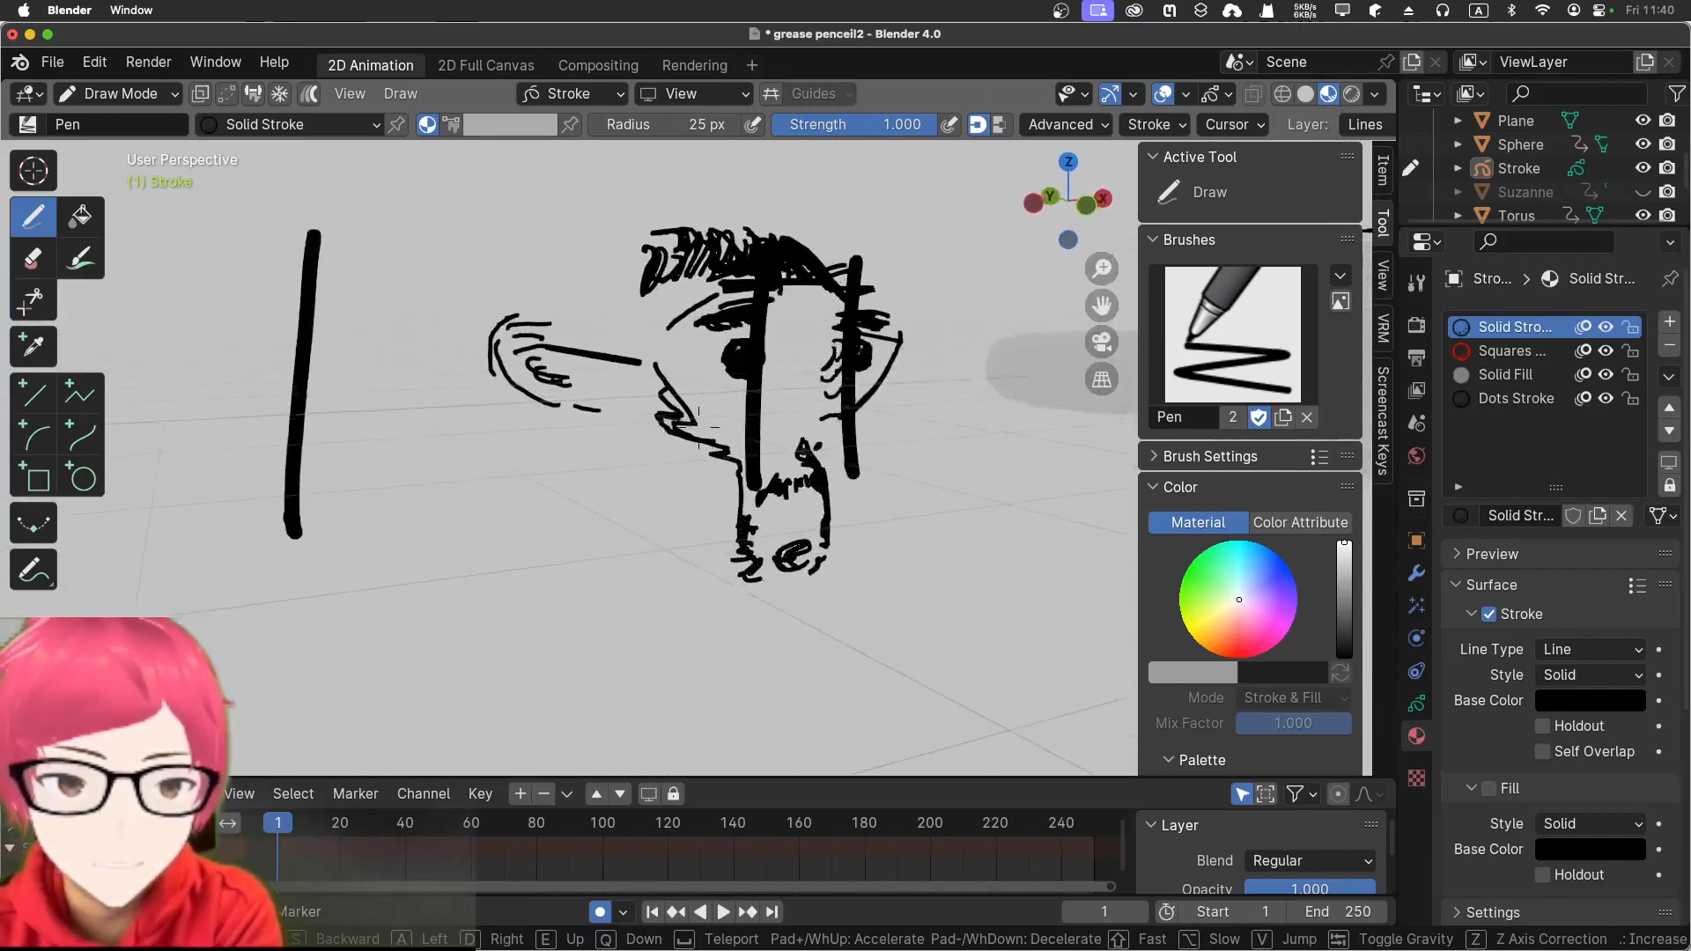
key(d)
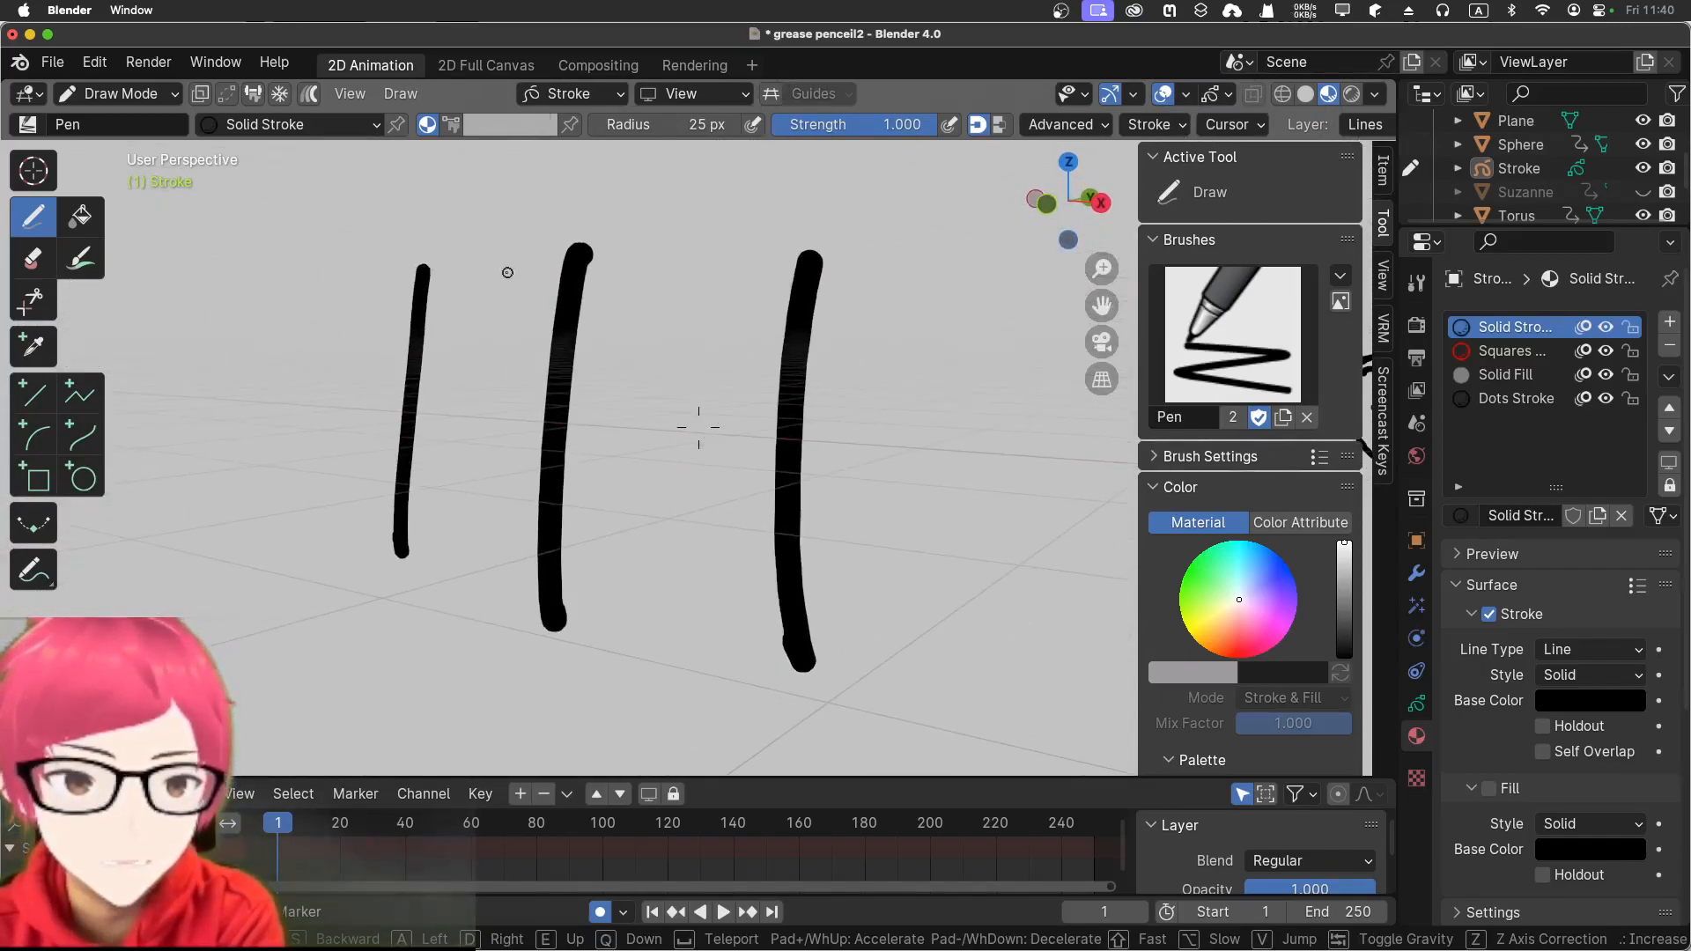
key(a)
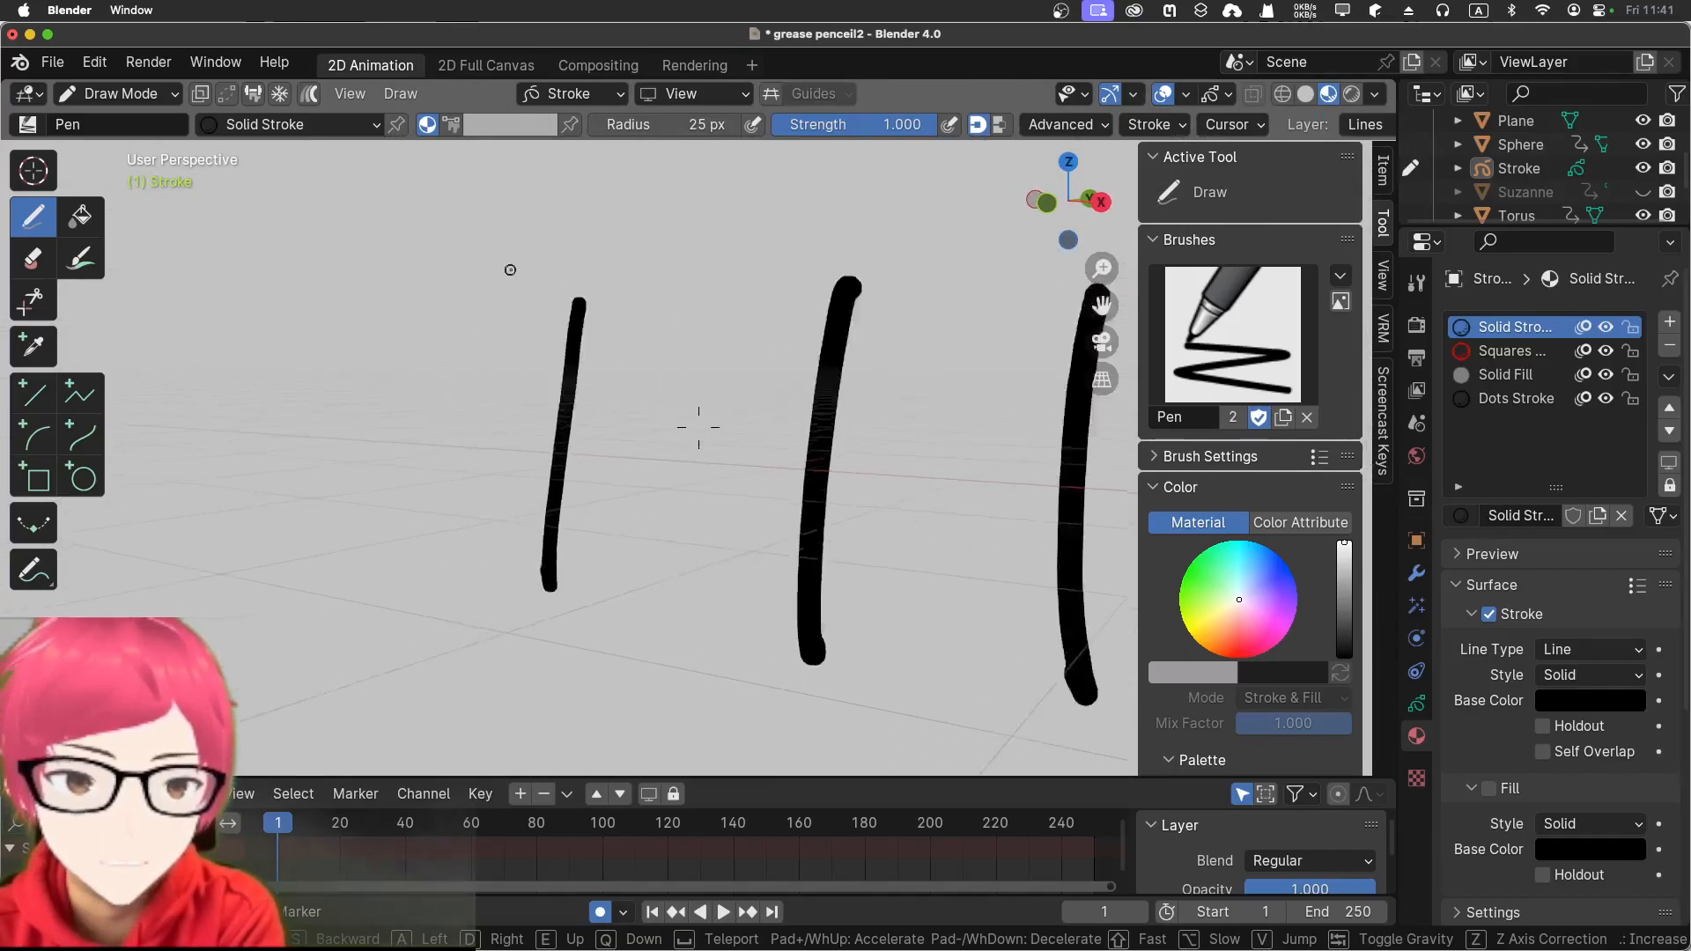
key(w)
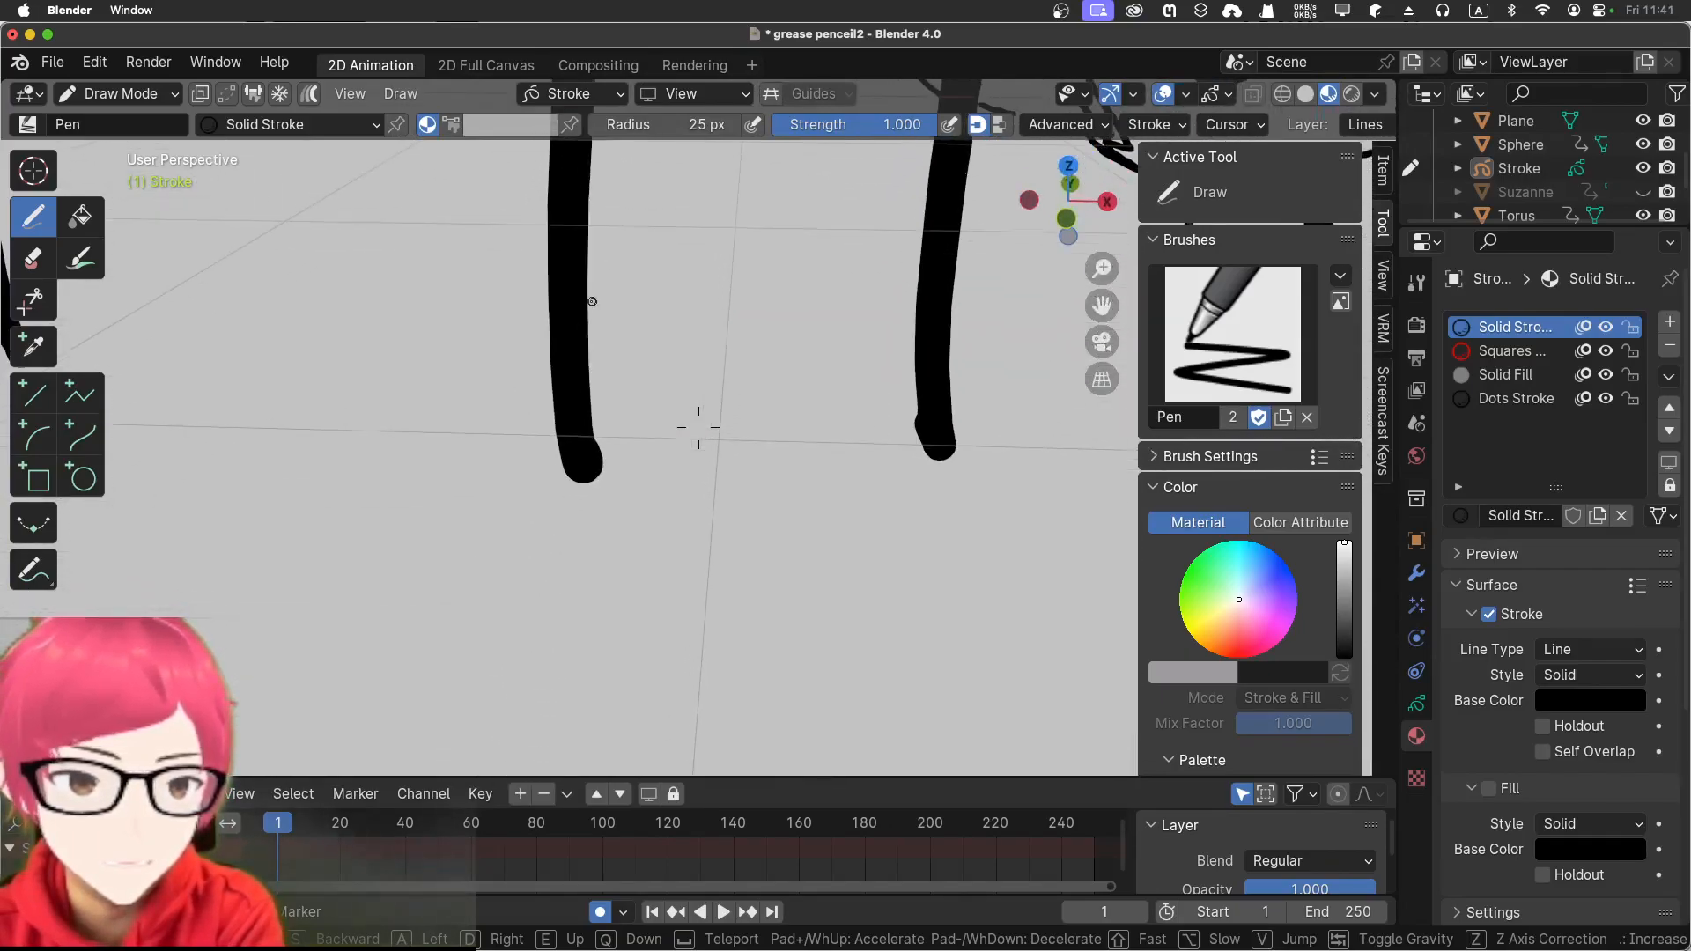
key(d)
key(d)
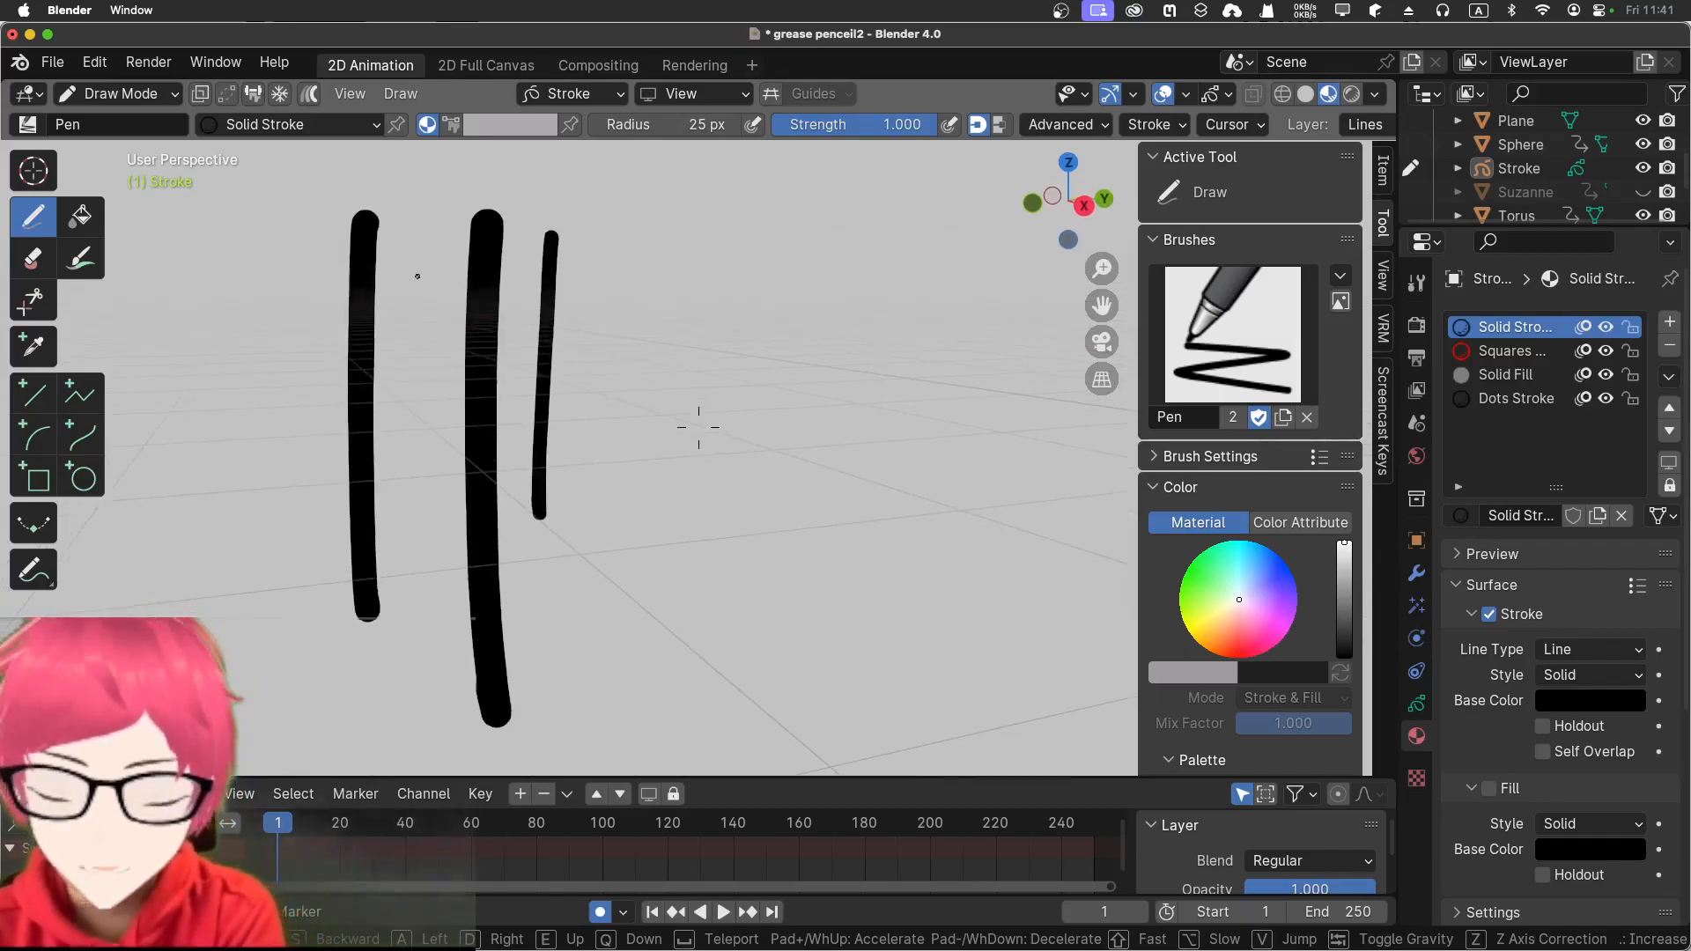
key(w)
click(563, 271)
Review the stroke placement, target and drawing plane options without changing them
click(572, 93)
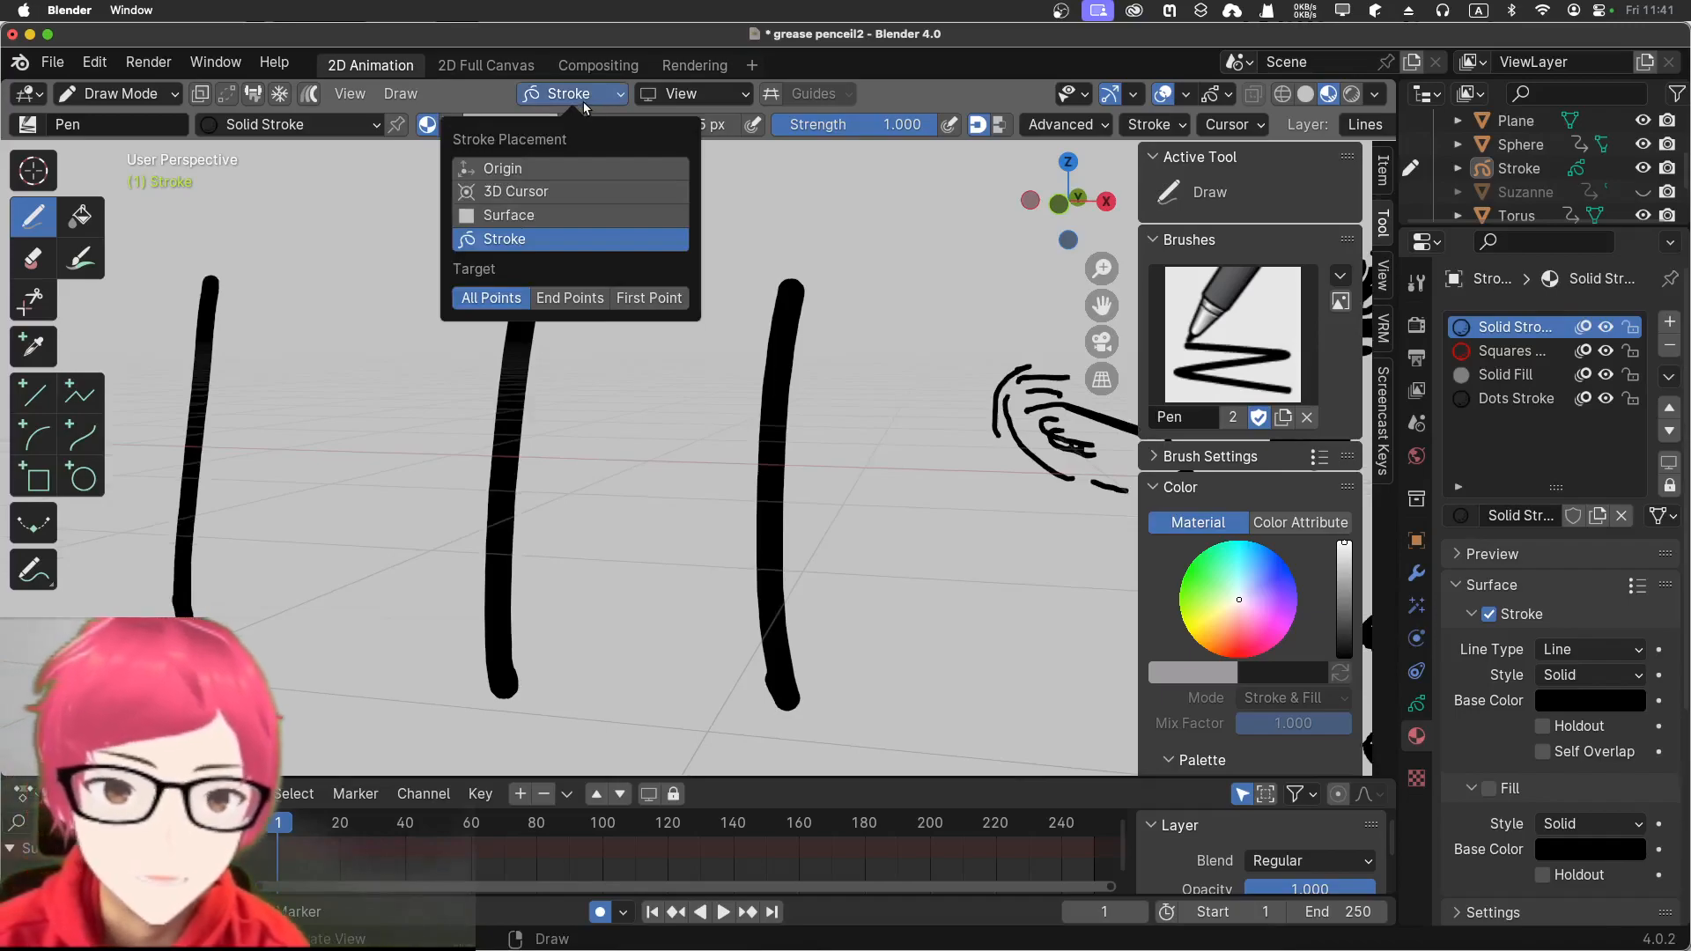
mouse_move(709, 93)
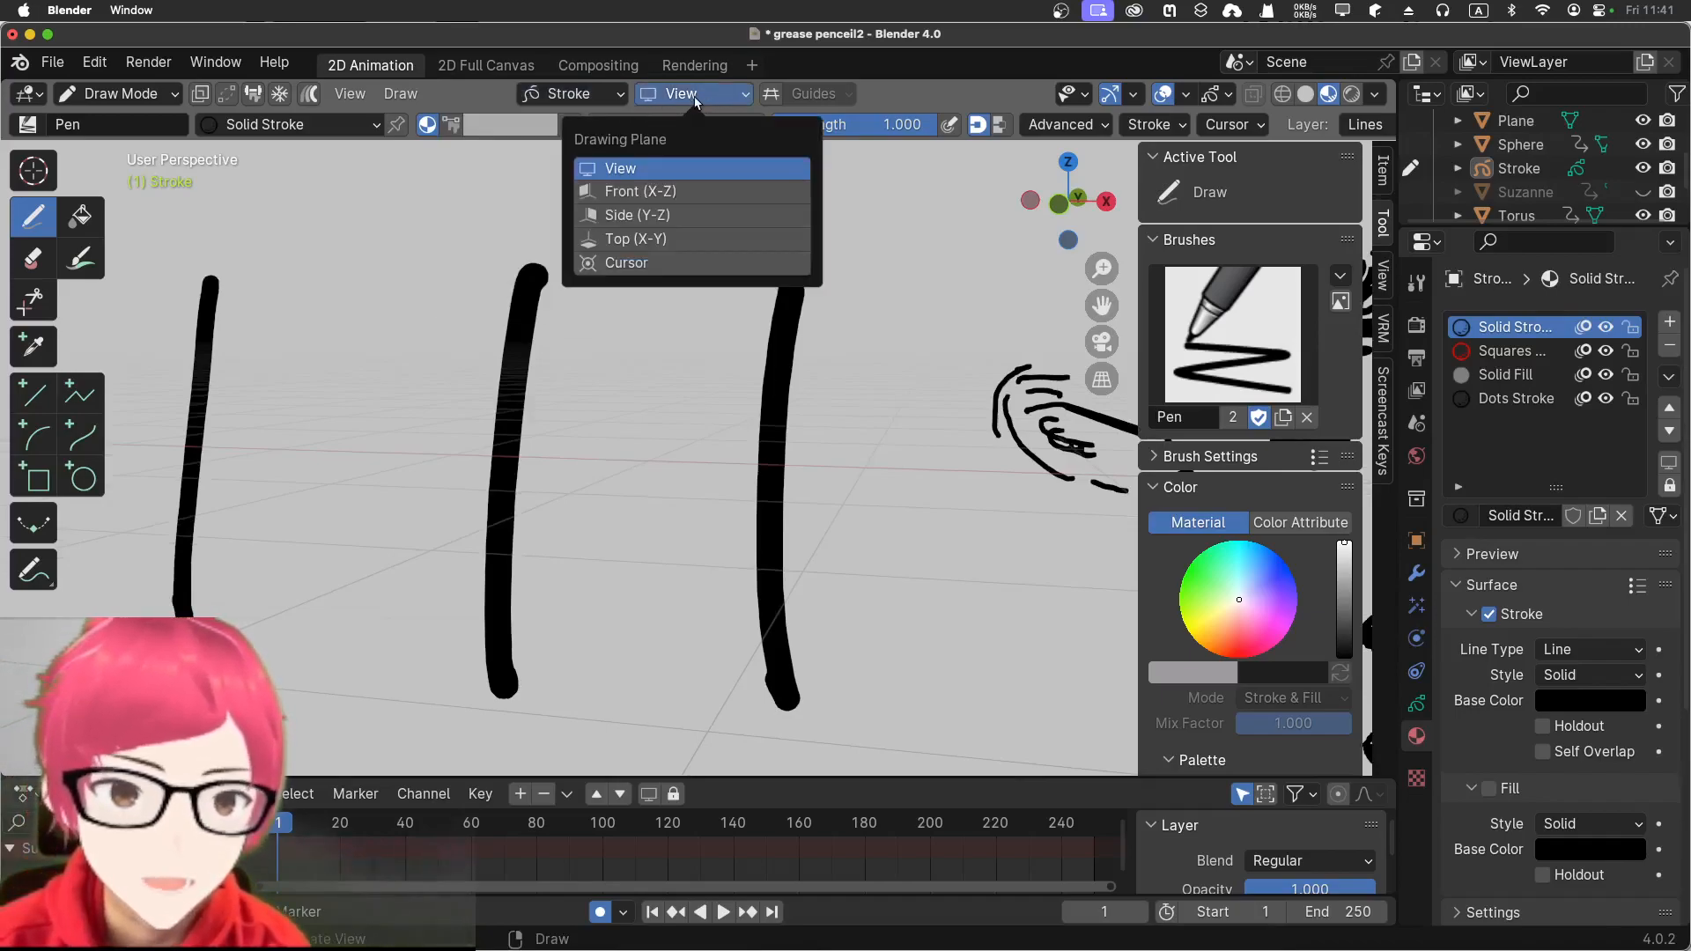
click(639, 373)
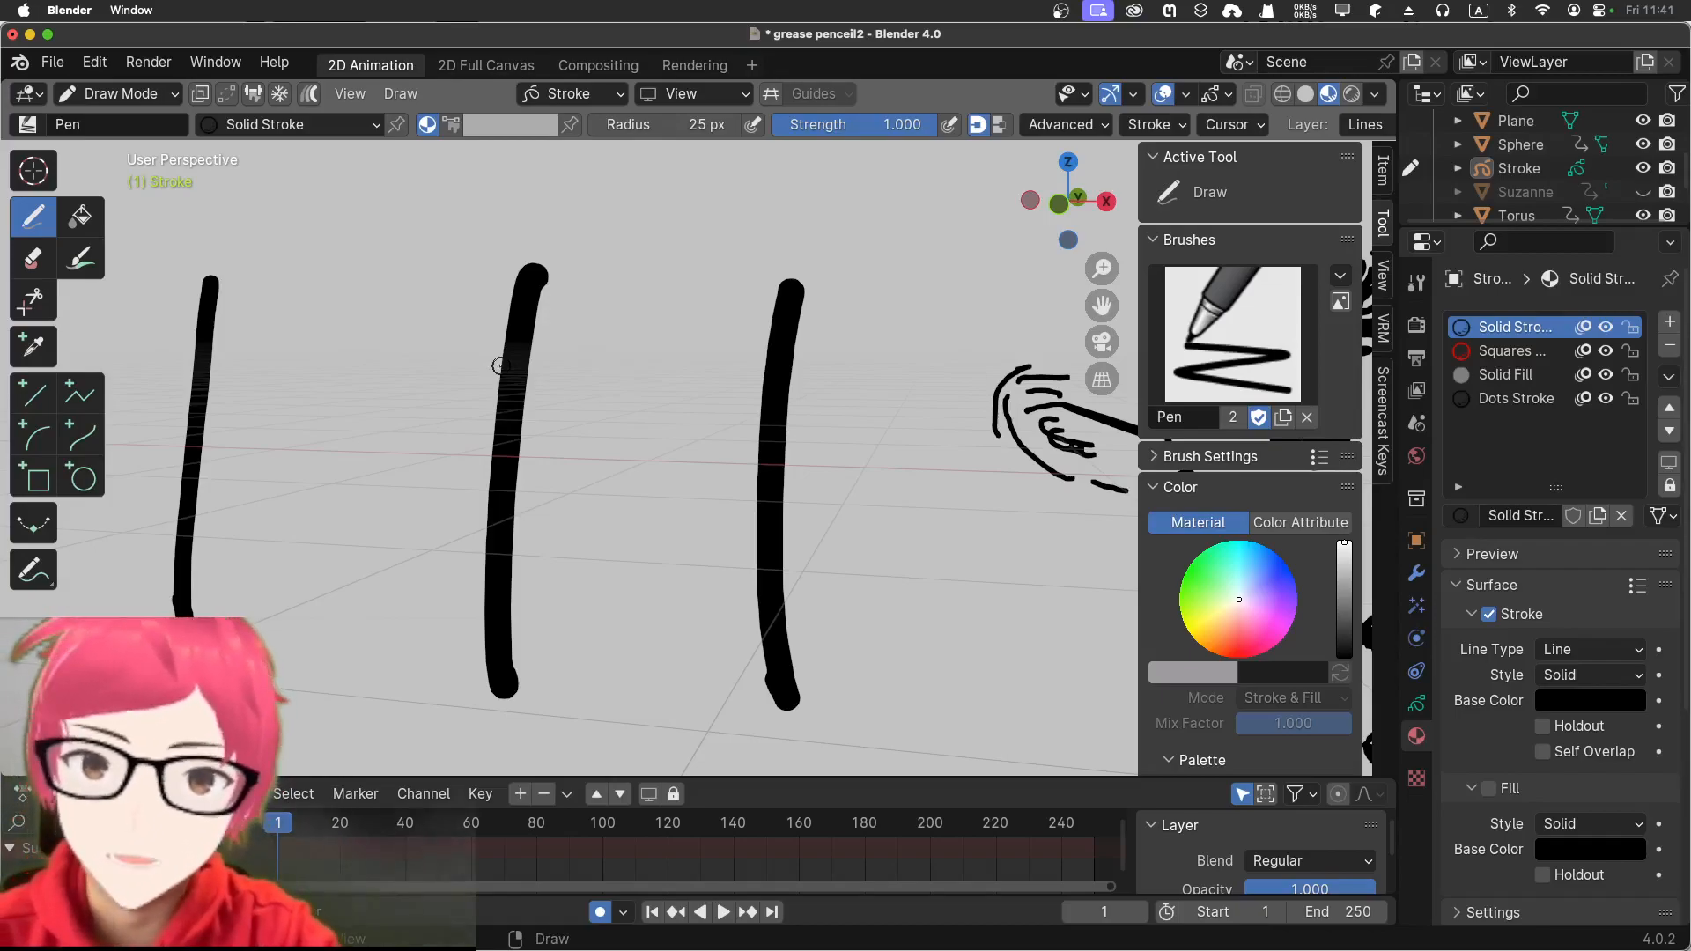
Draw a circled 1 above the first vertical stroke and a horizontal stroke connecting the tops of all three vertical strokes
drag(152, 222, 146, 254)
mouse_move(129, 227)
mouse_down()
mouse_move(122, 239)
mouse_move(127, 224)
mouse_up()
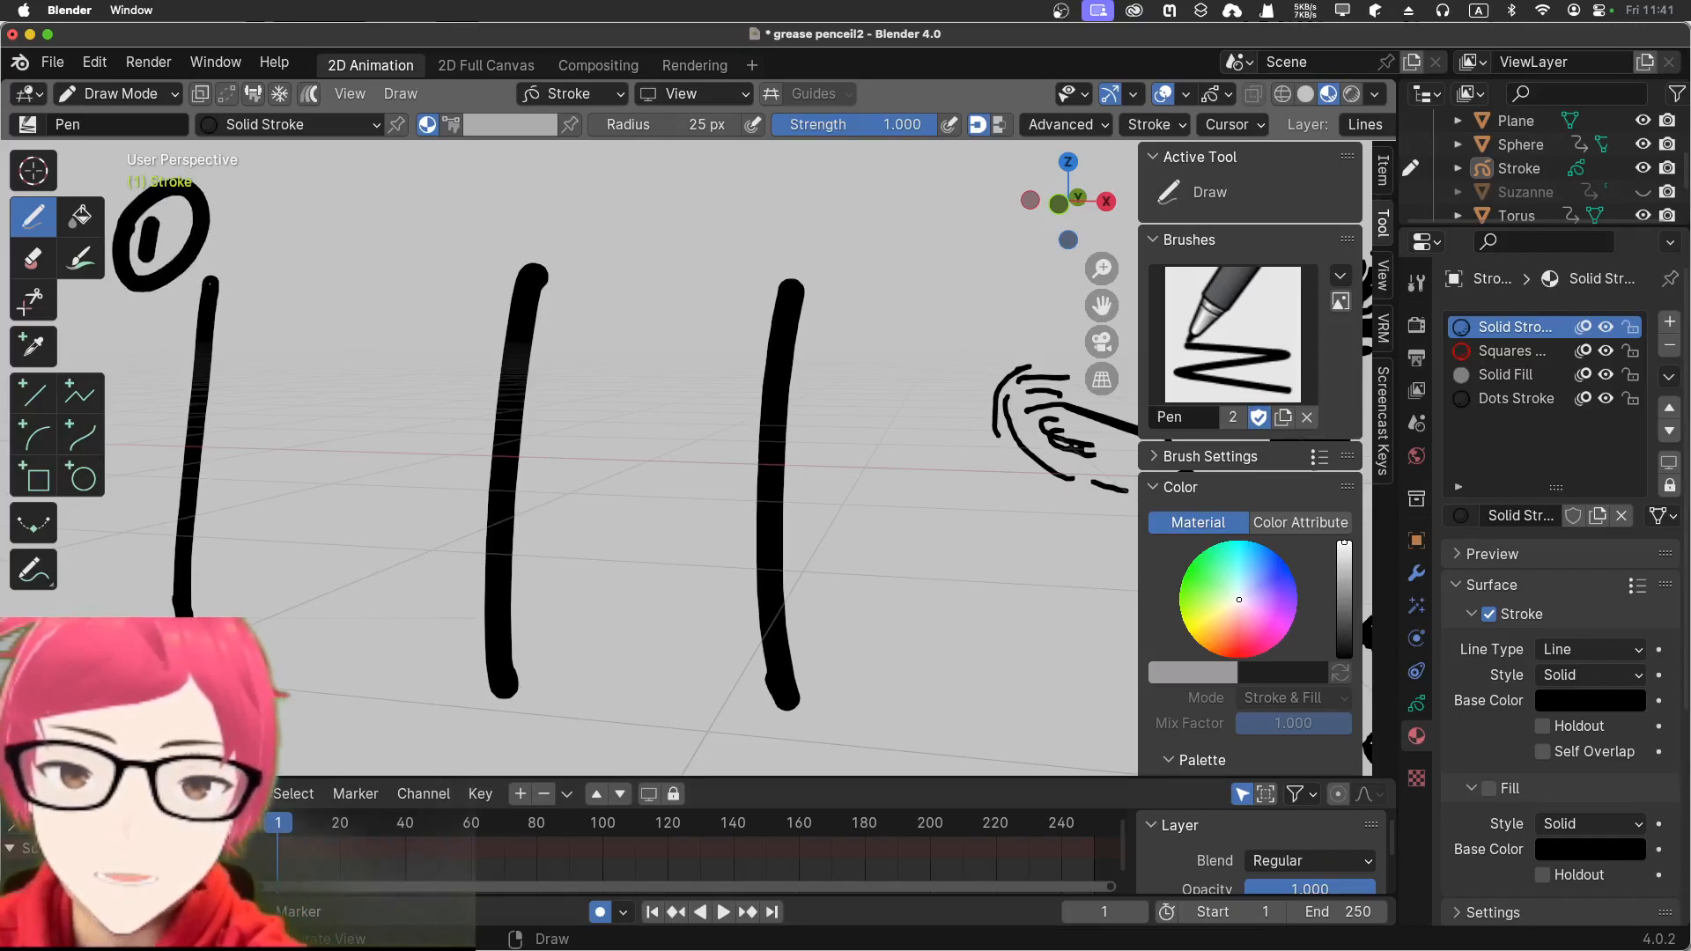
mouse_move(220, 283)
mouse_down()
mouse_move(506, 304)
mouse_move(796, 288)
mouse_up()
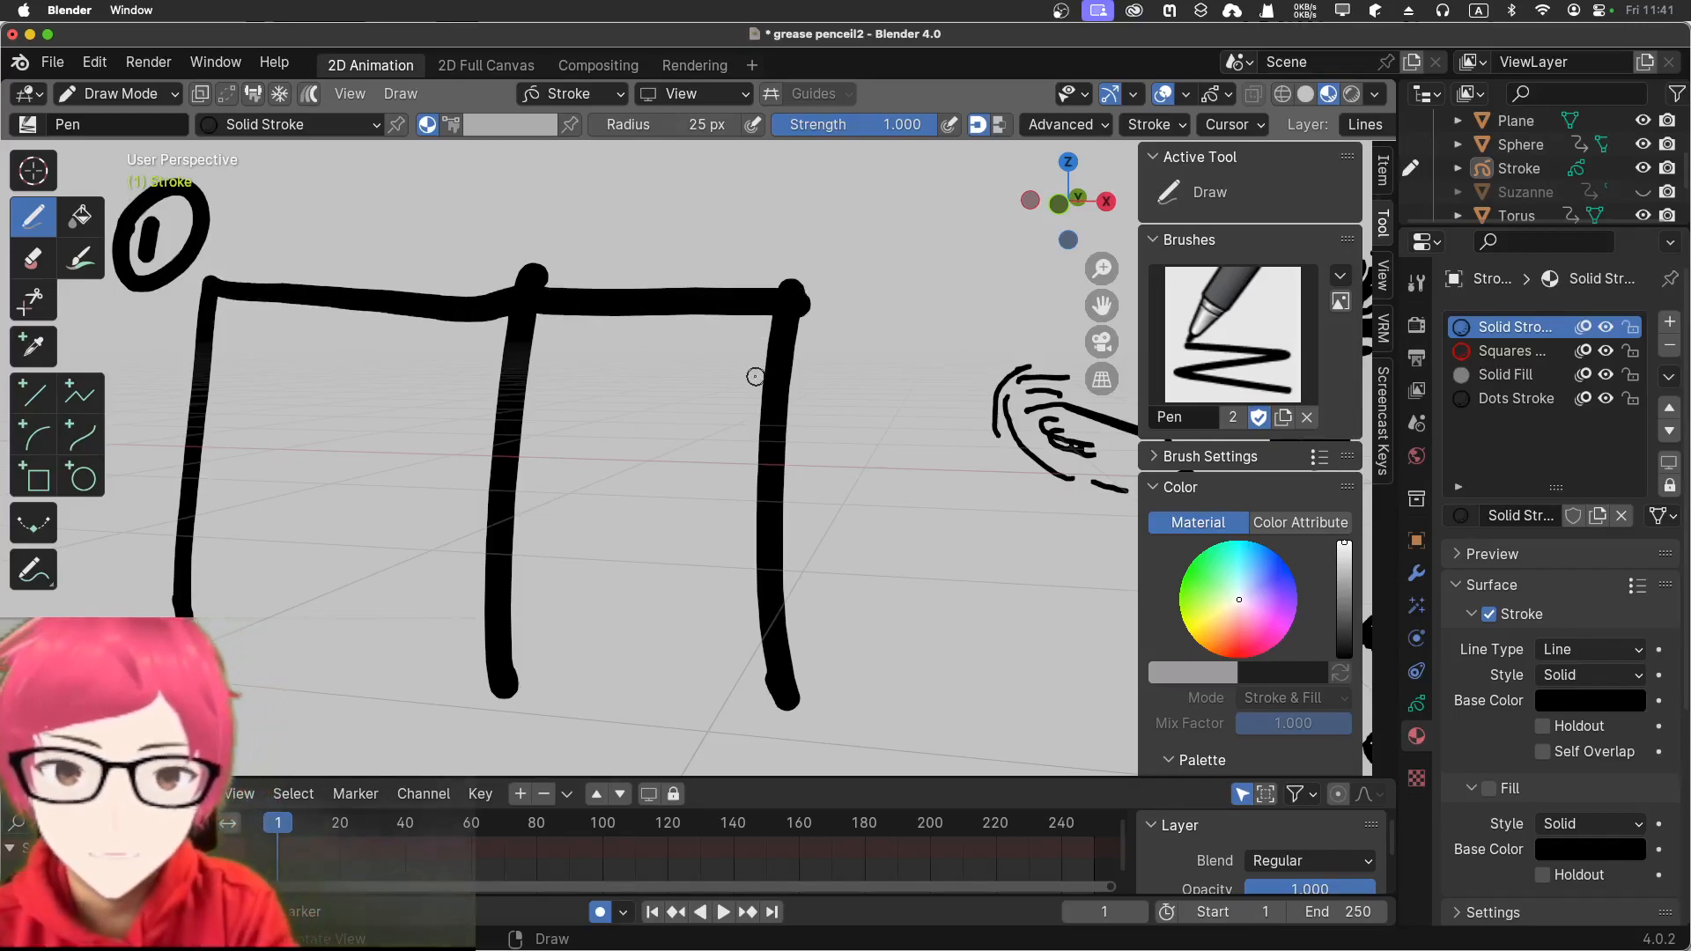
Examine from several angles how the first horizontal stroke connects to the tops of the three vertical strokes
key(shift+grave)
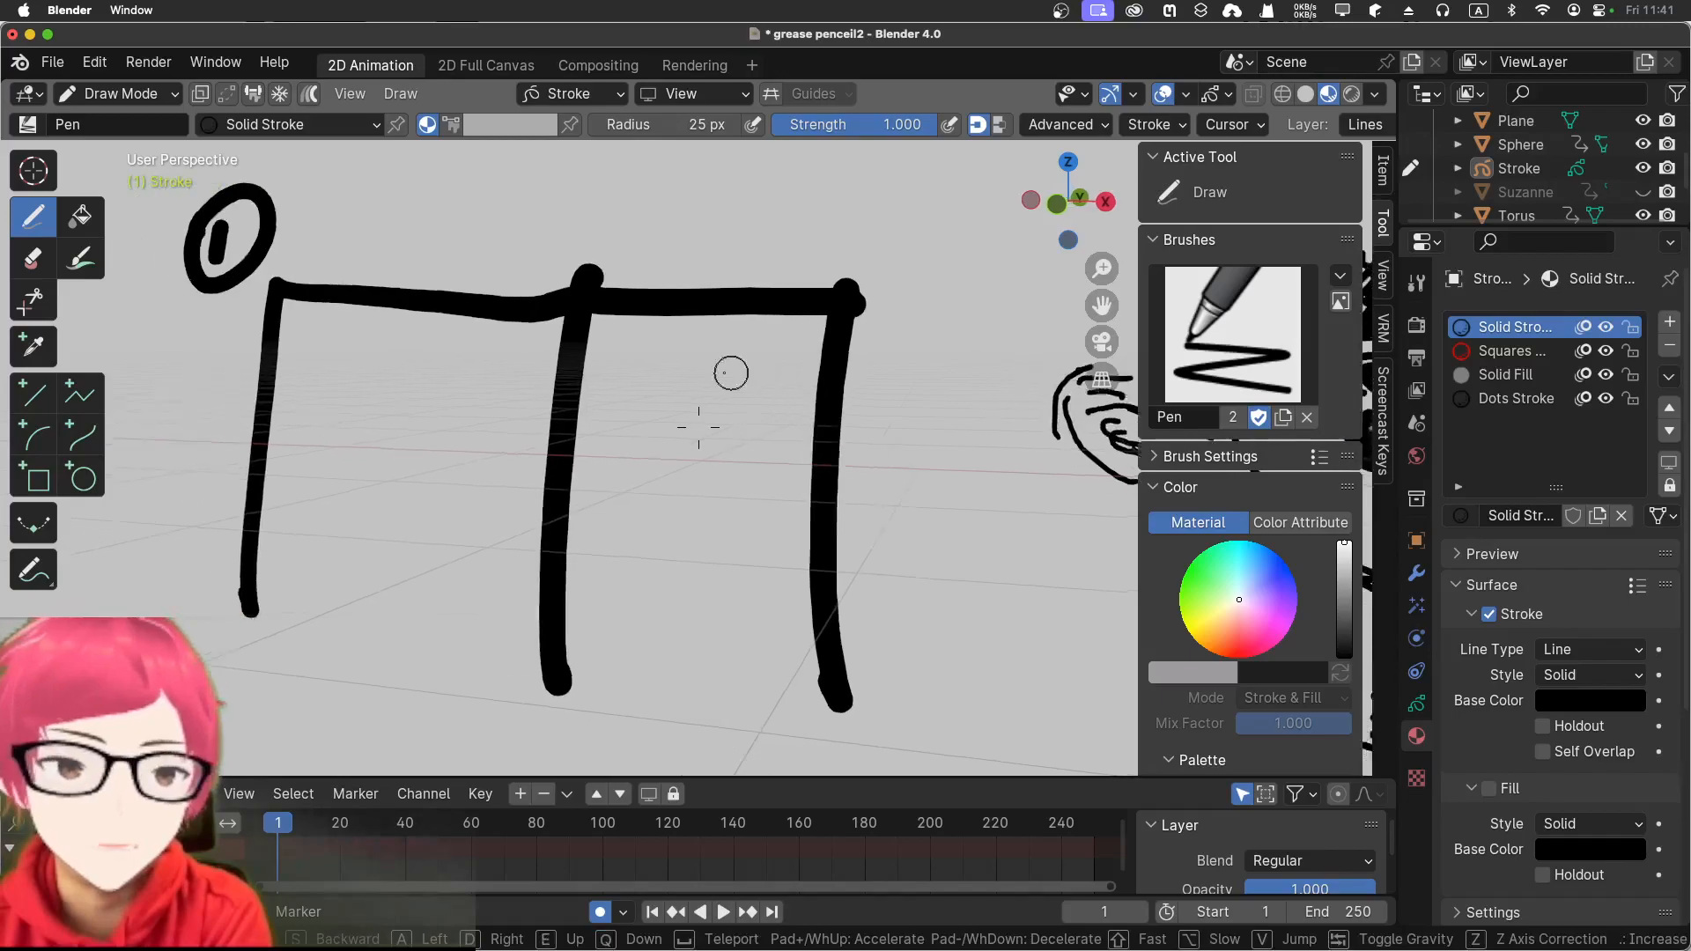
key(d)
key(d)
key(a)
key(a)
key(d)
key(d)
key(d)
key(d)
key(w)
key(a)
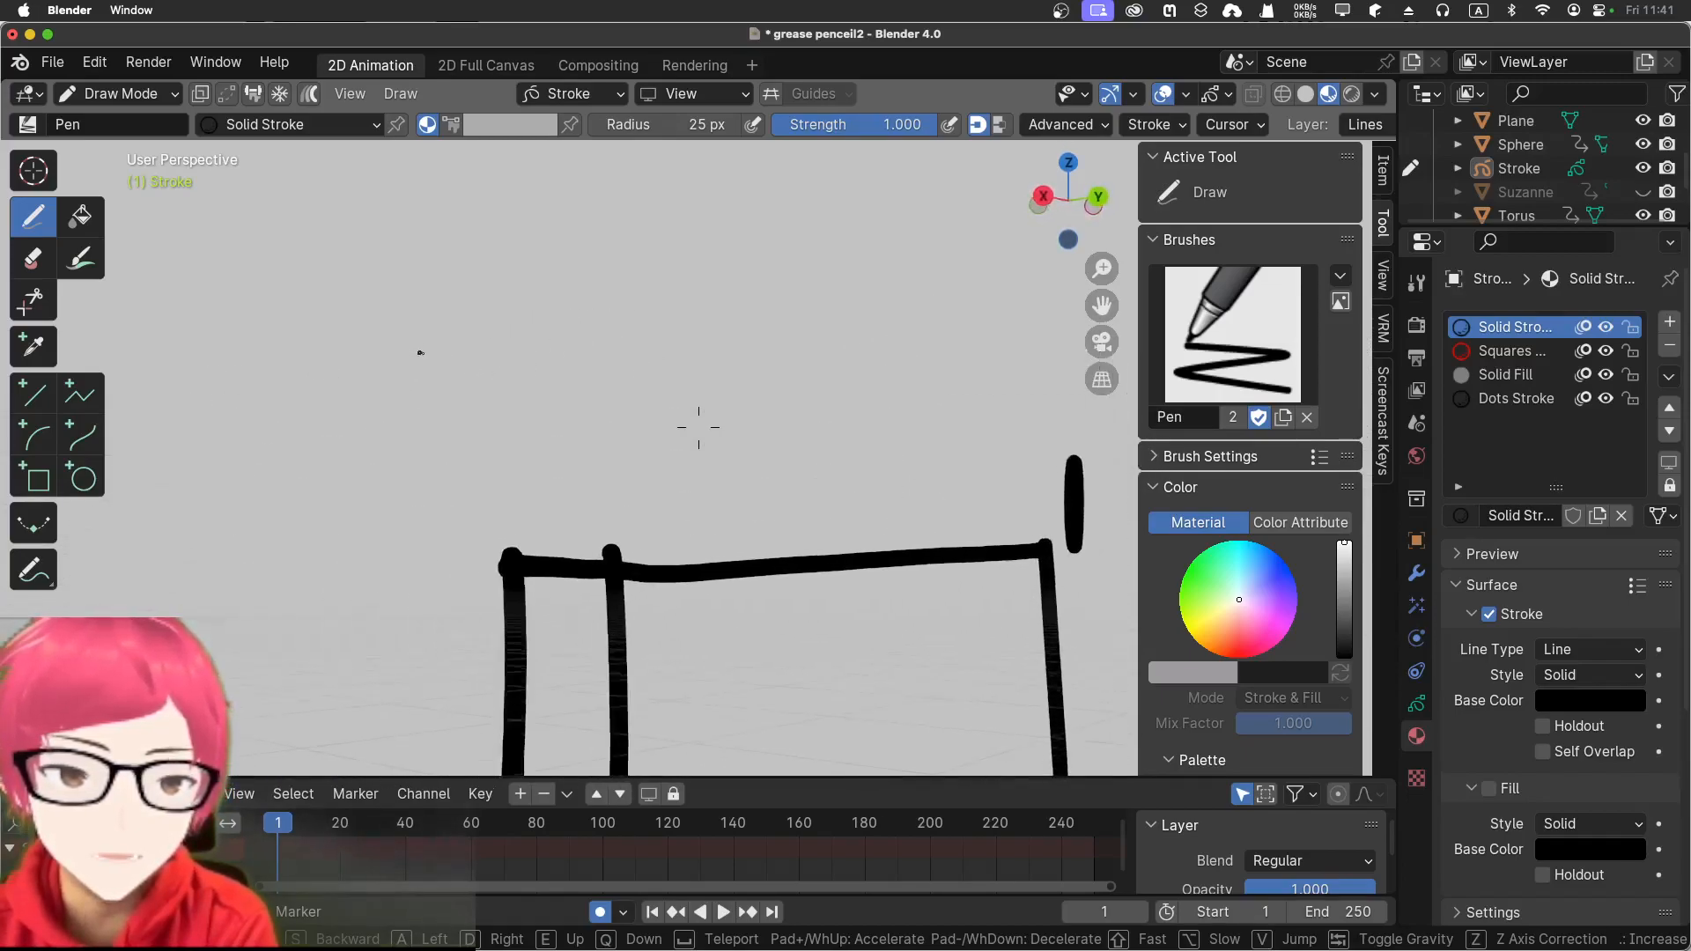
key(a)
key(w)
key(d)
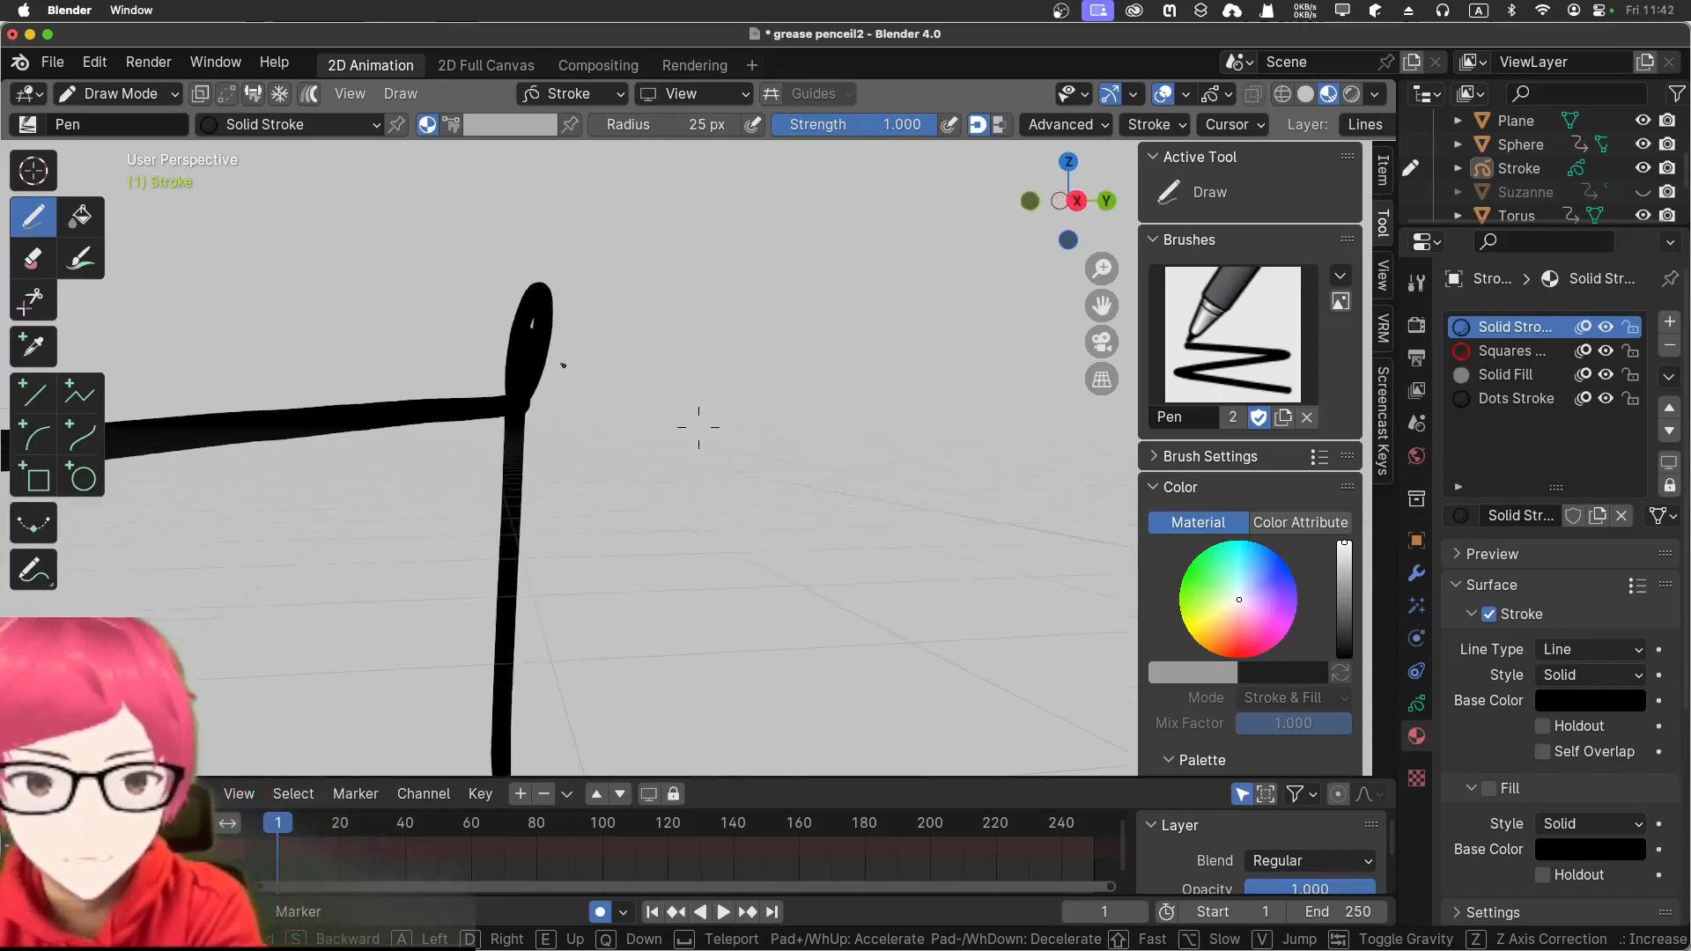
key(a)
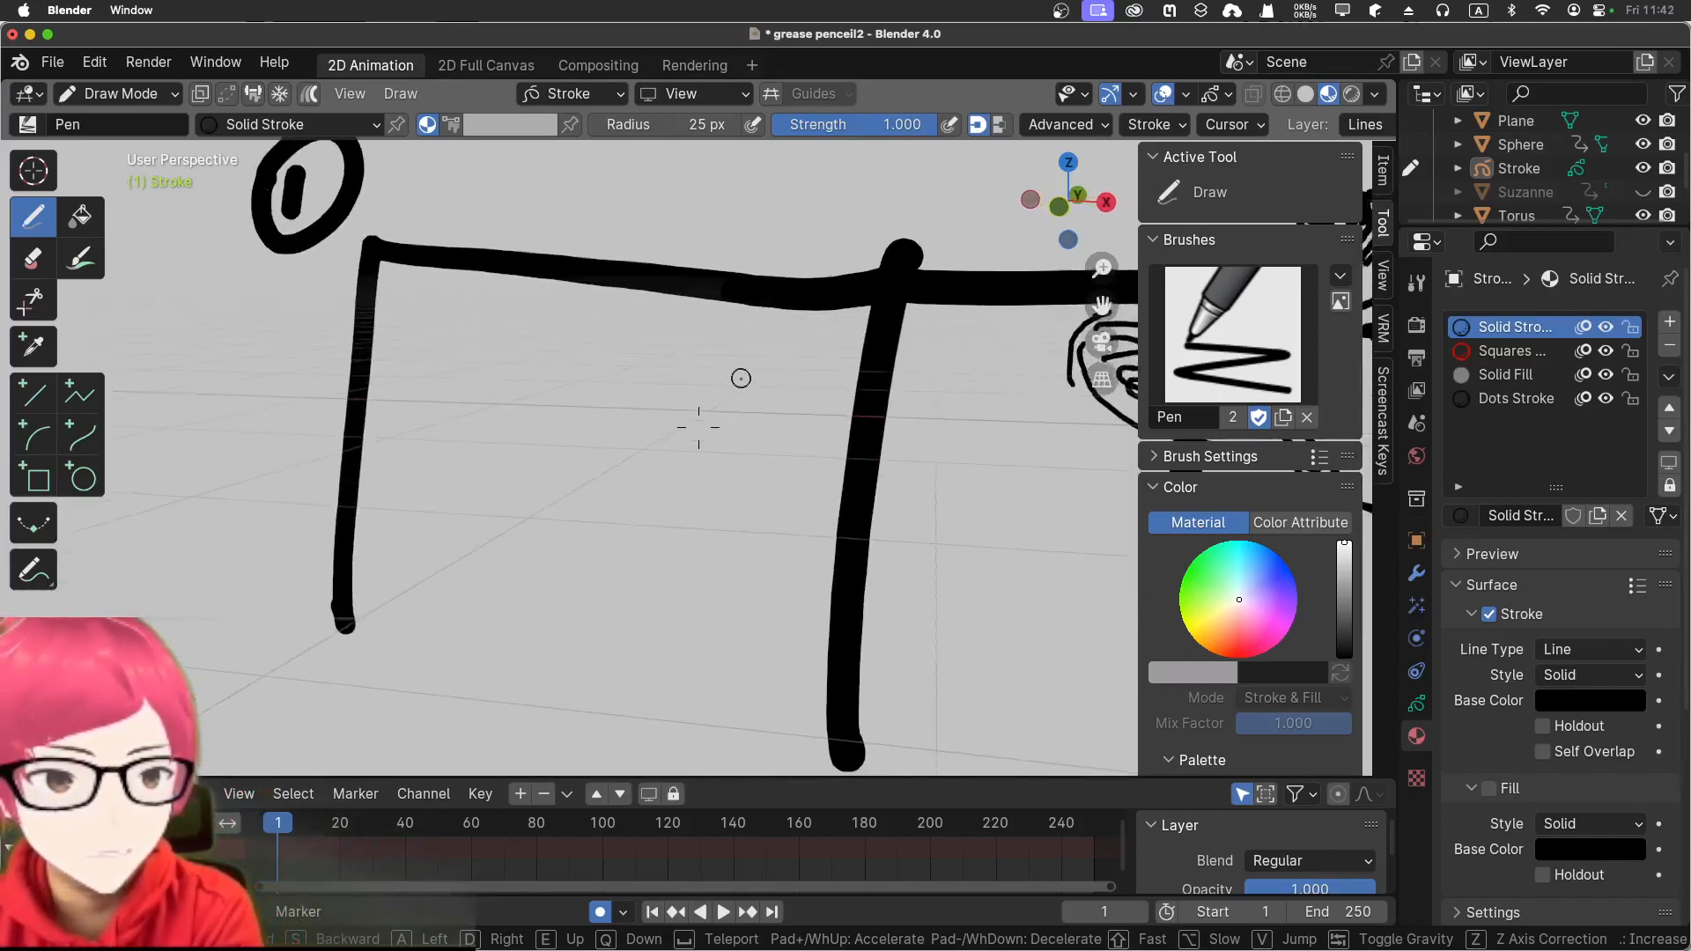
key(s)
key(d)
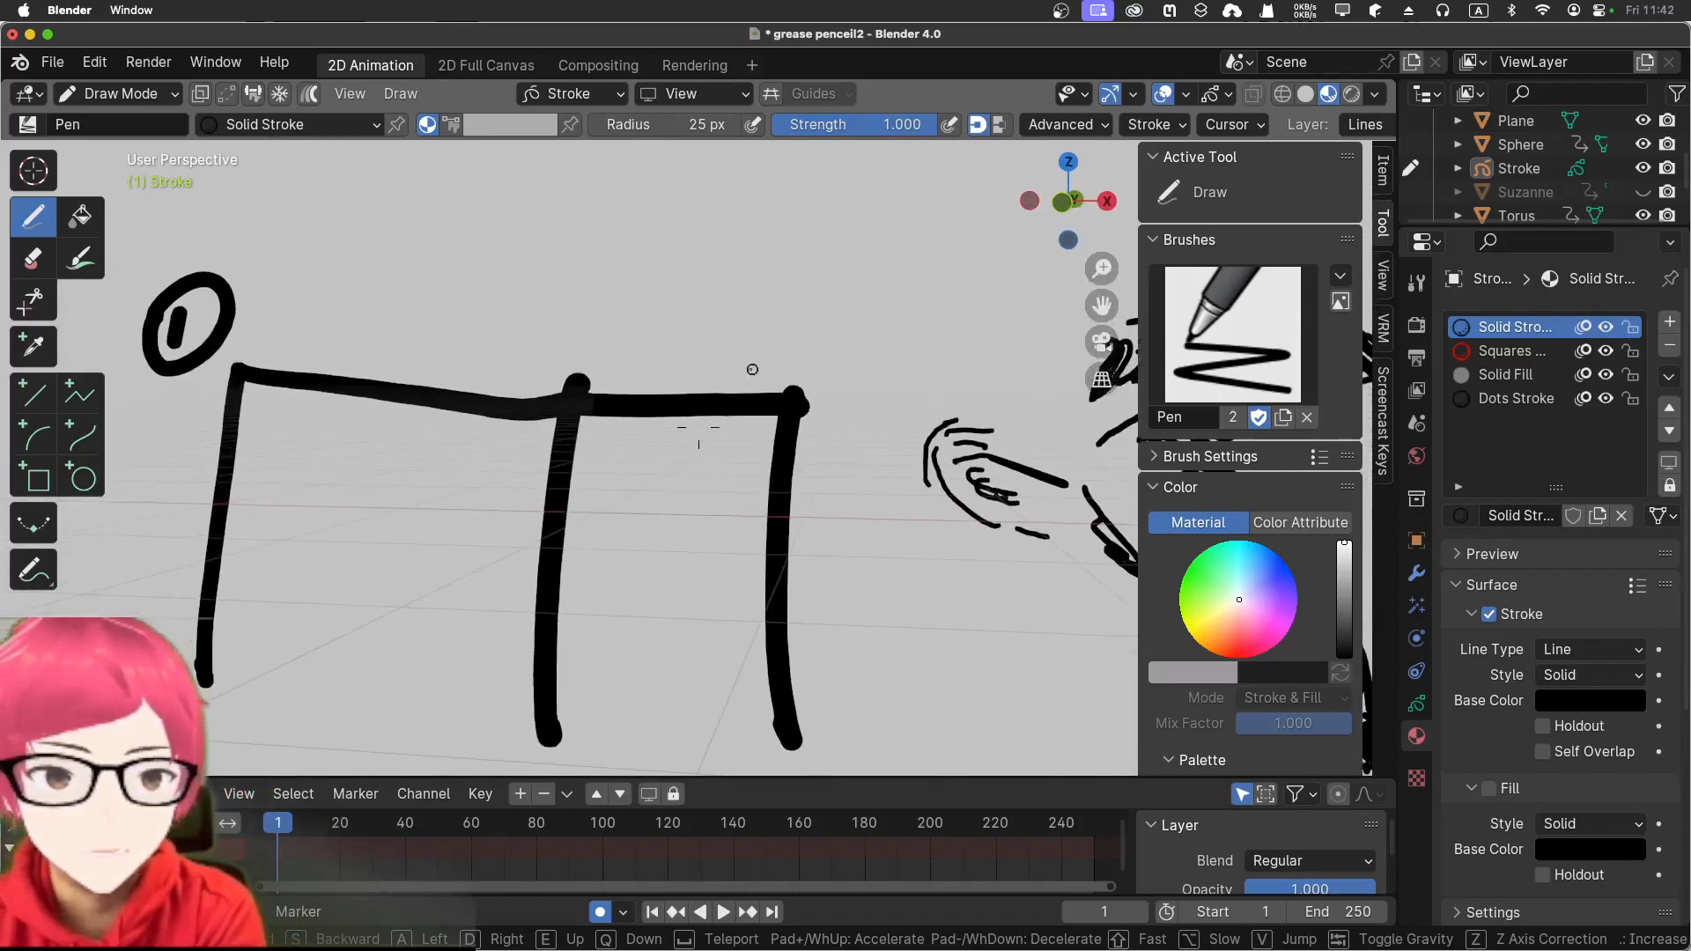
click(747, 368)
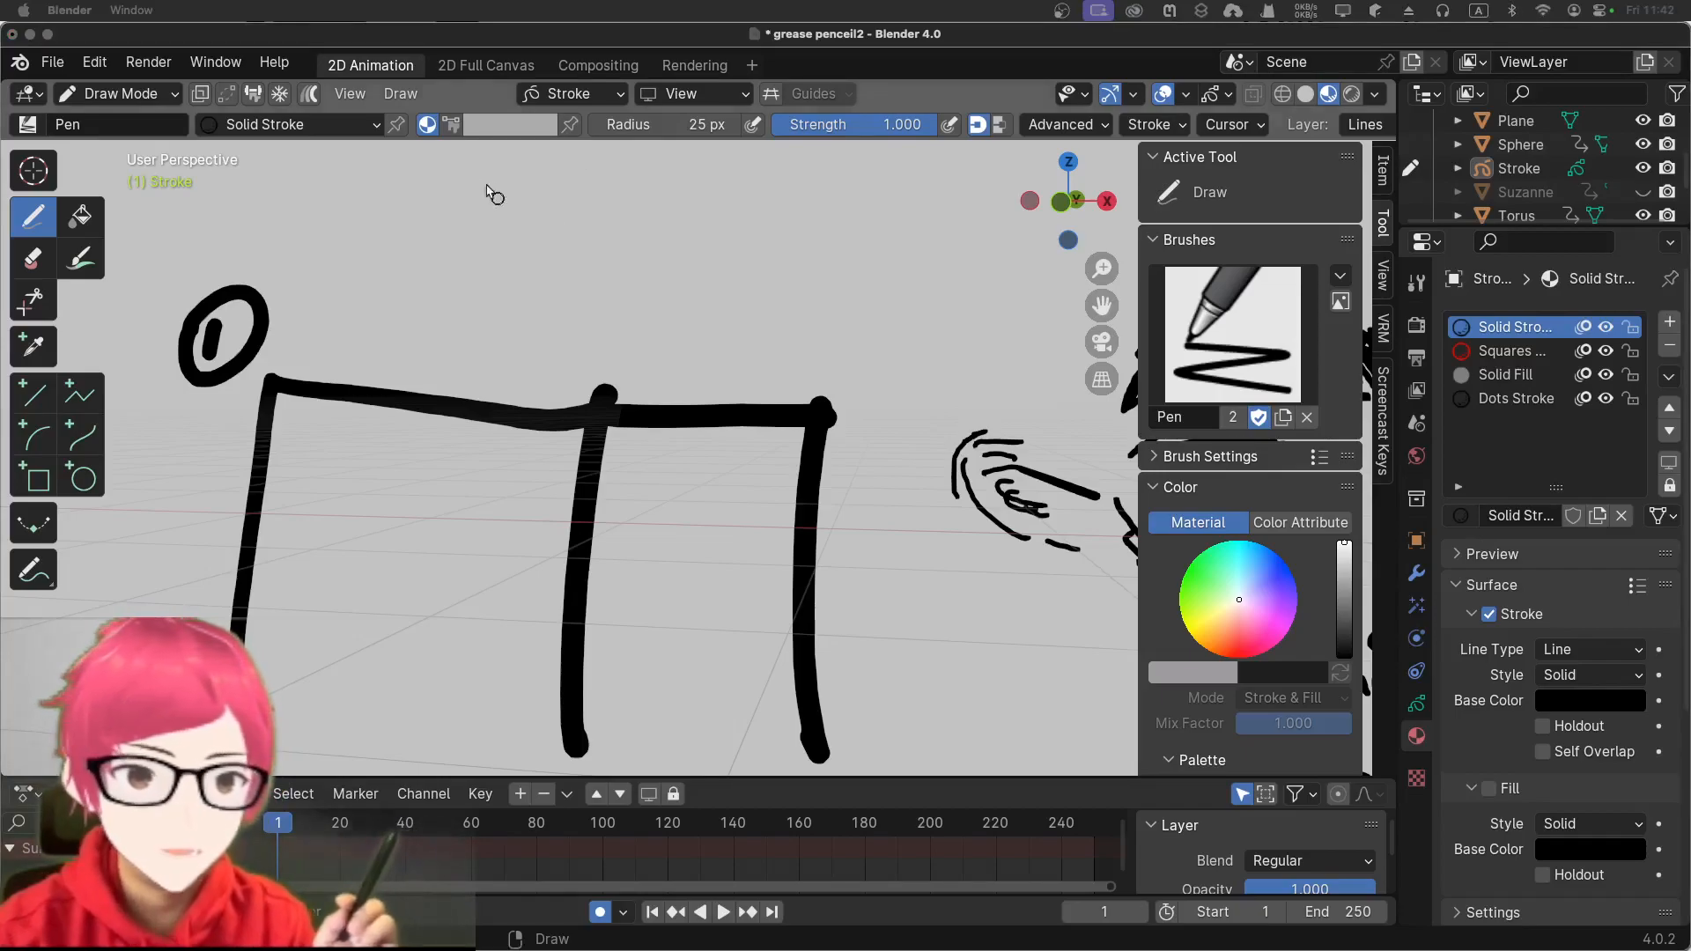
Set the stroke placement target to First Point and draw a circled 2 and a second horizontal stroke across all three verticals
click(548, 97)
click(547, 97)
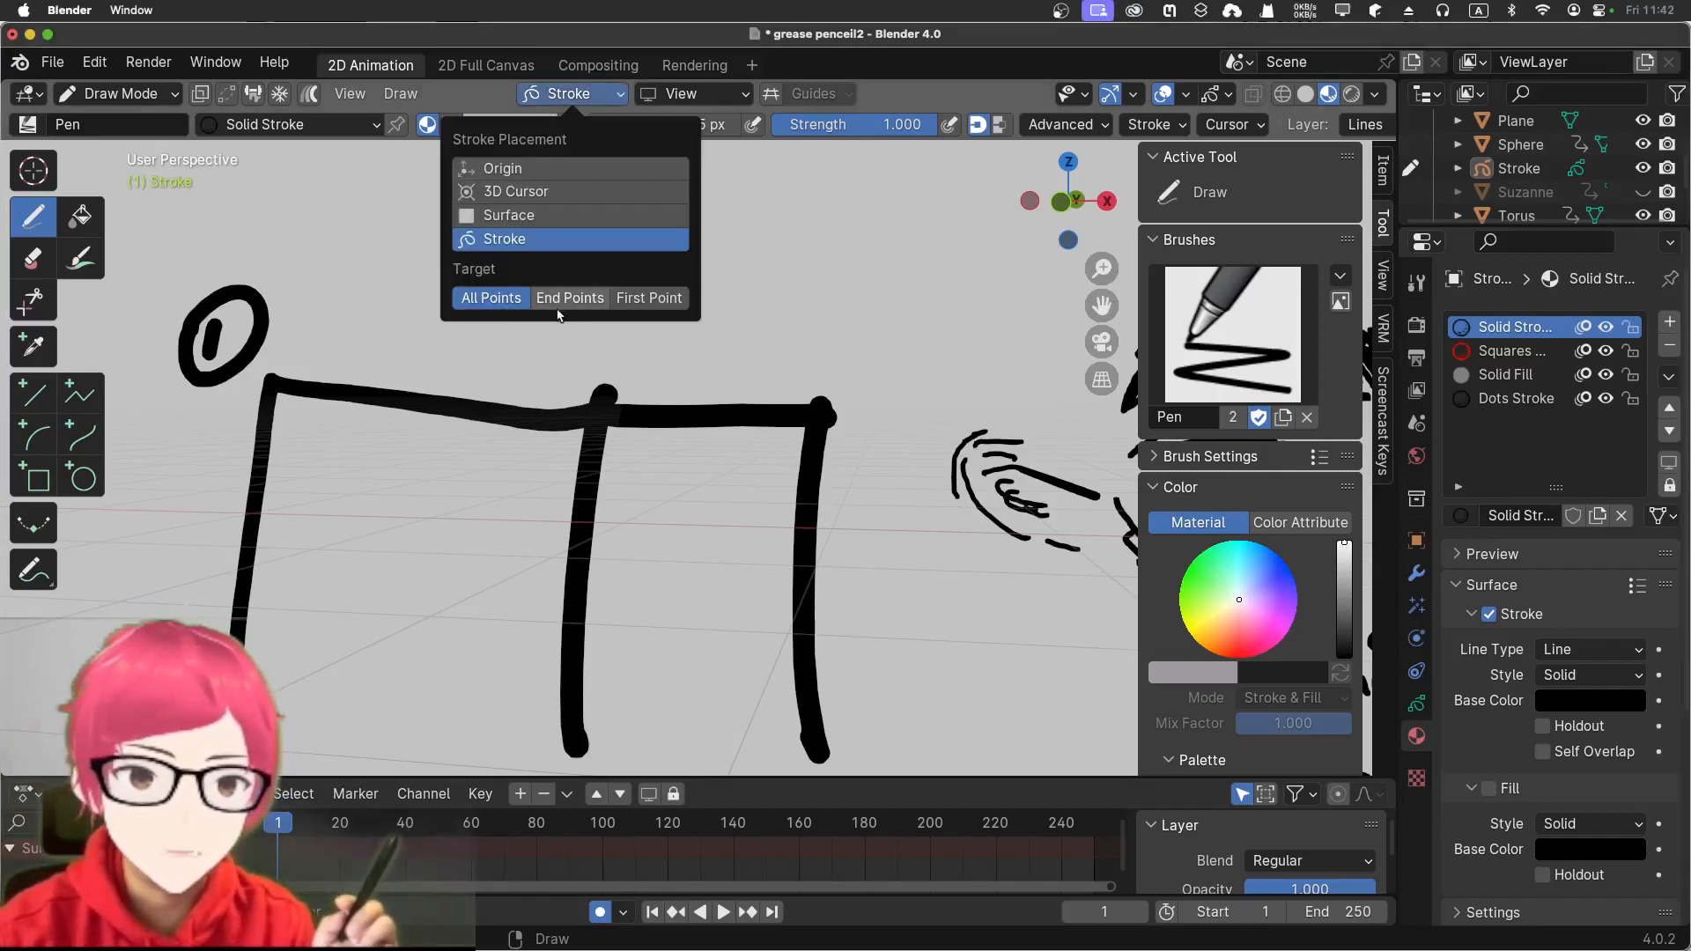
click(642, 301)
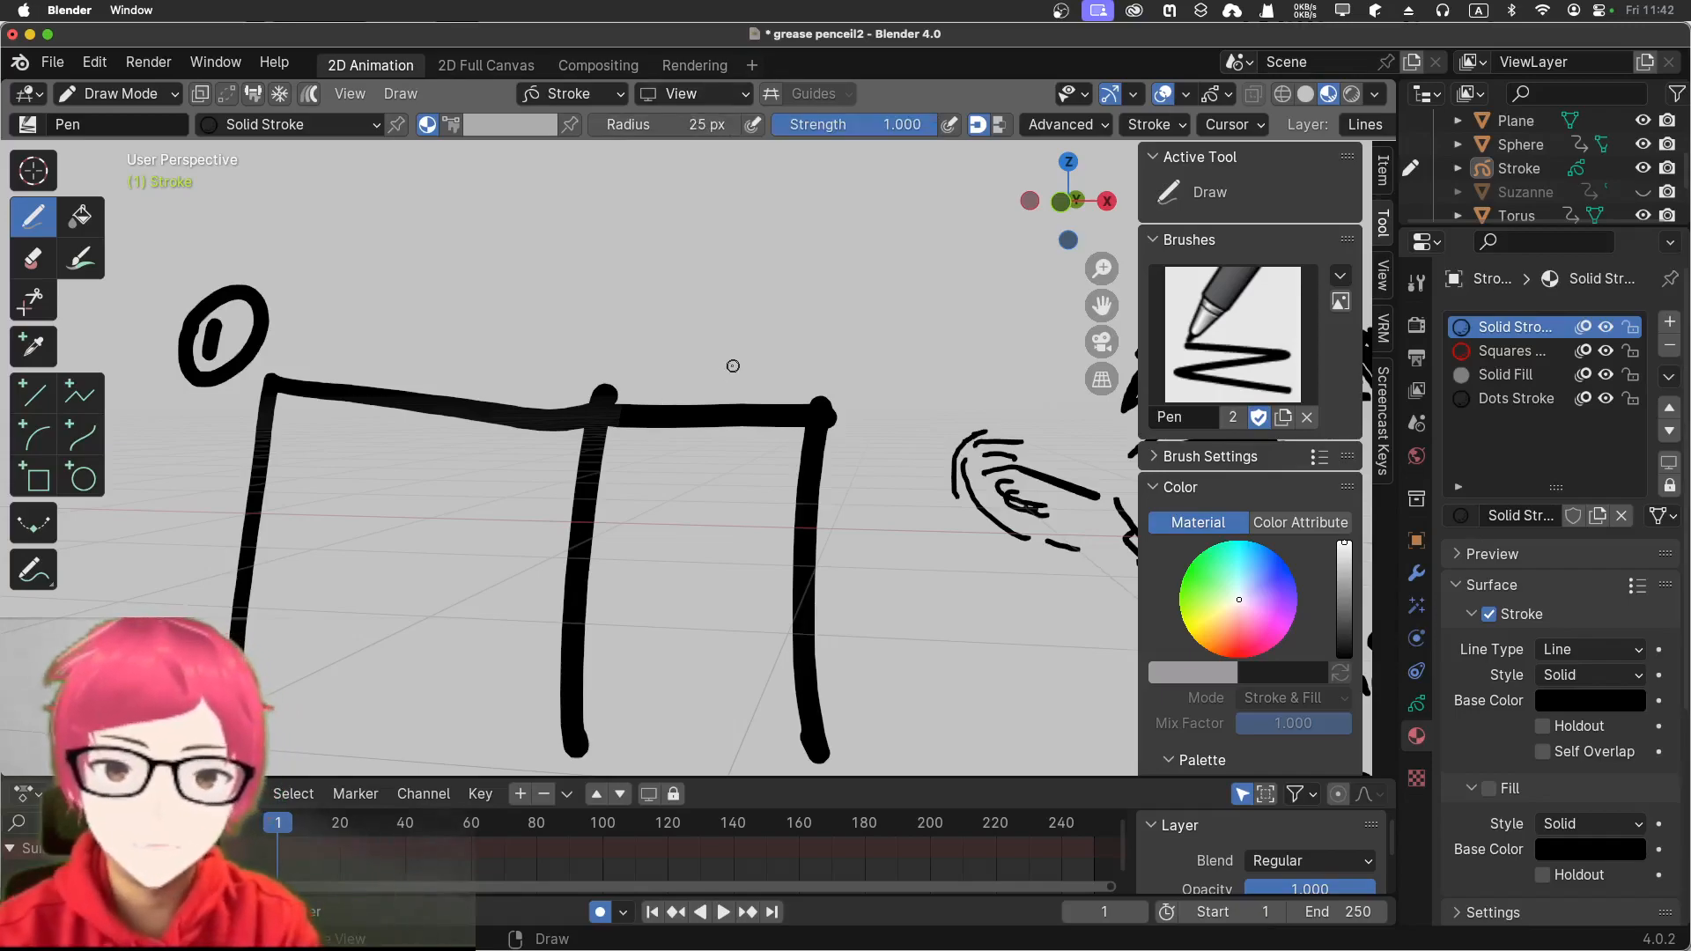
mouse_move(155, 440)
mouse_down()
mouse_move(204, 480)
mouse_move(160, 414)
mouse_up()
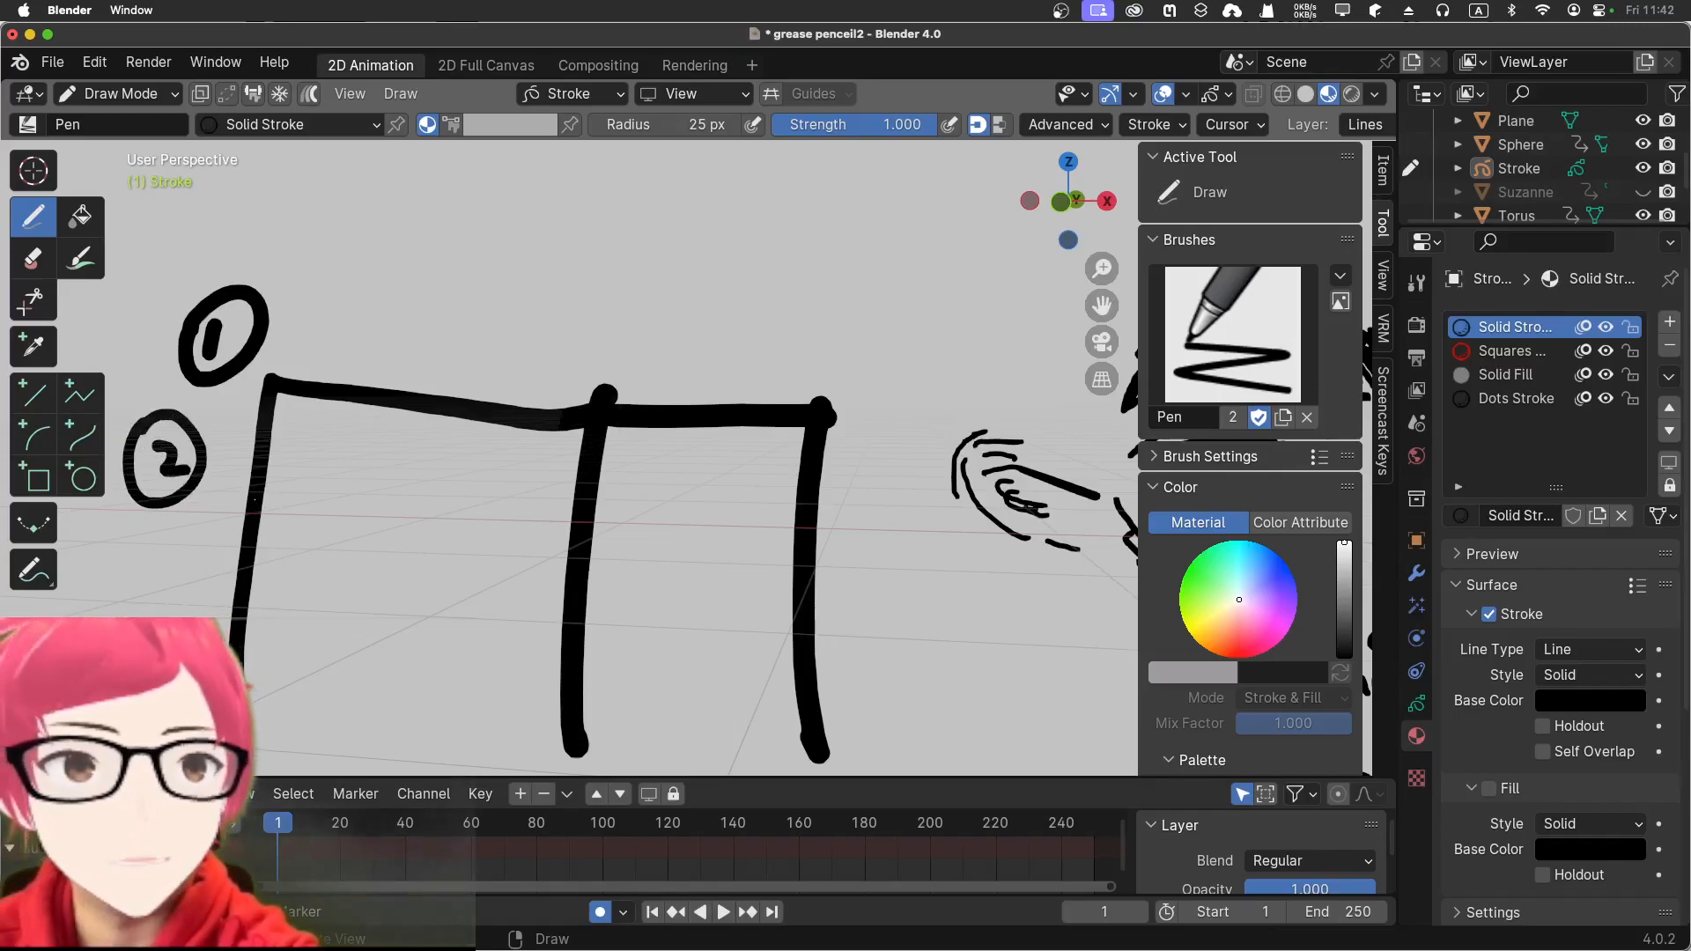
drag(255, 504, 861, 531)
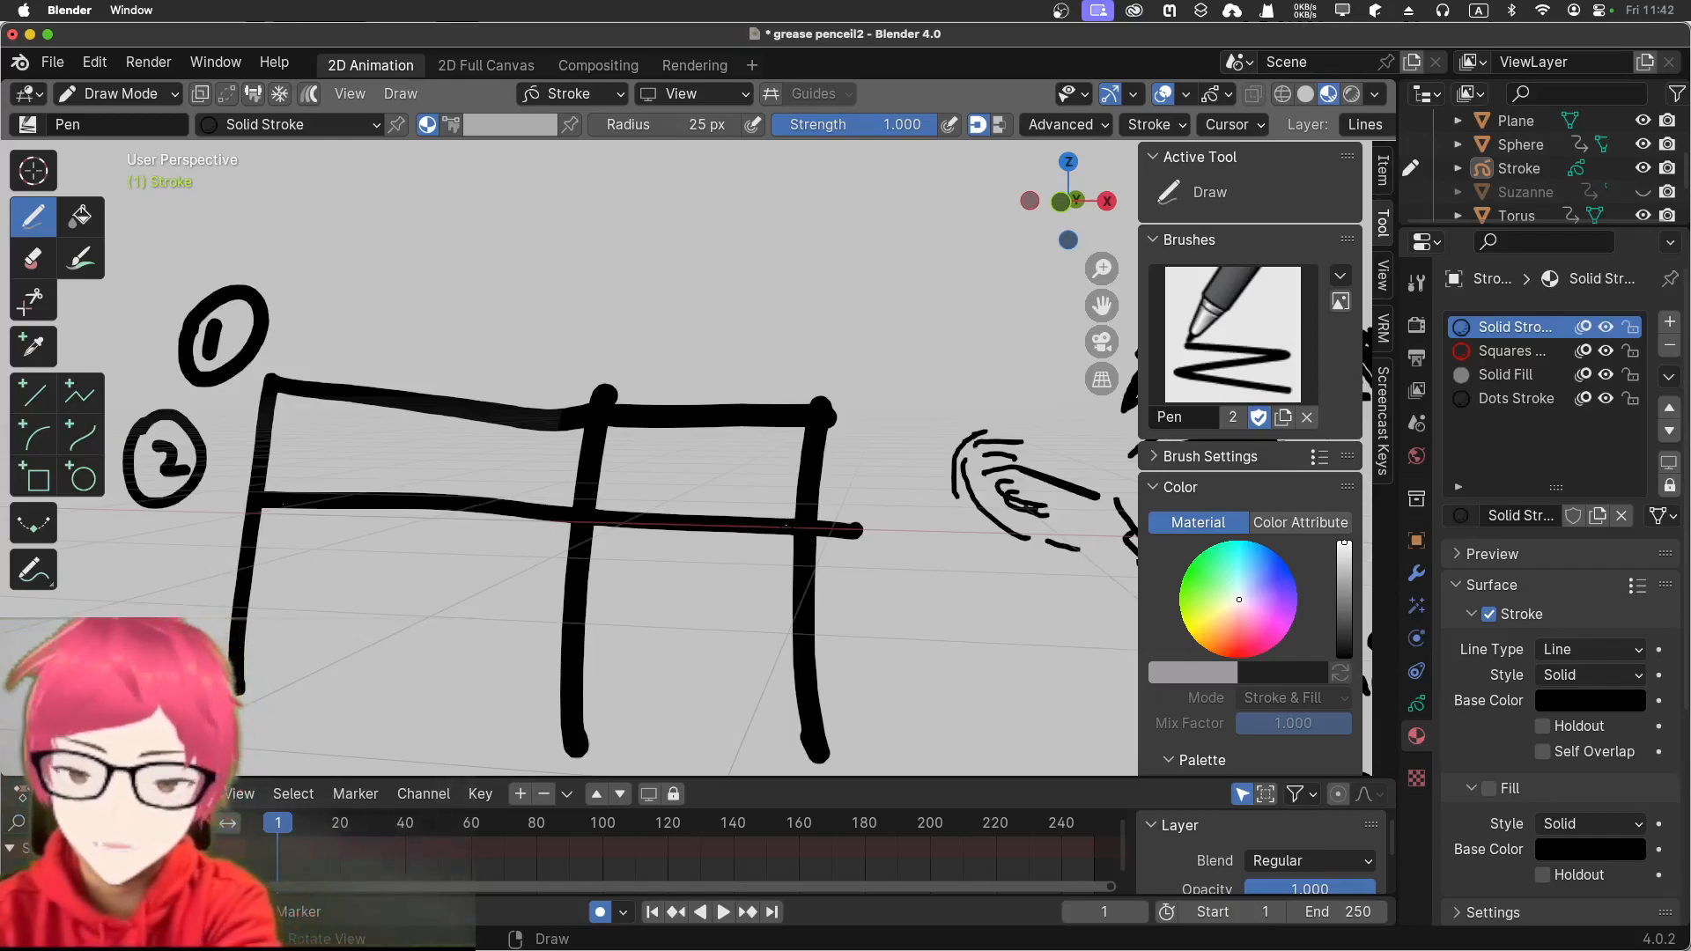
Examine from several angles where the second horizontal stroke runs in depth relative to the three vertical strokes
key(shift+grave)
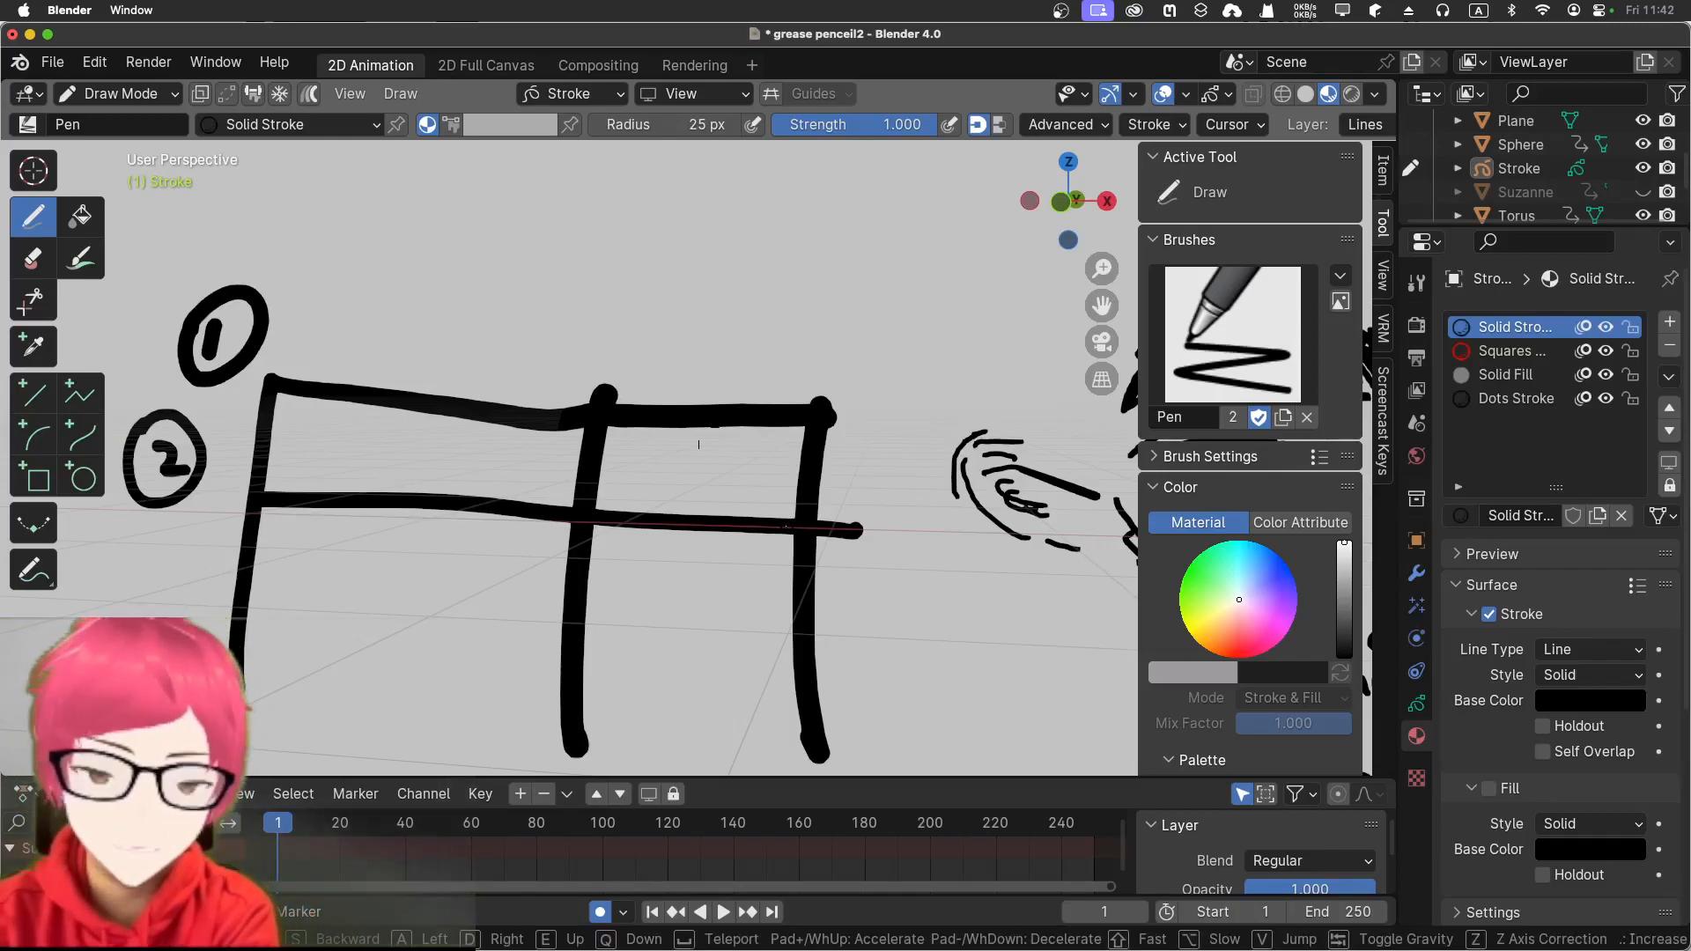
key(d)
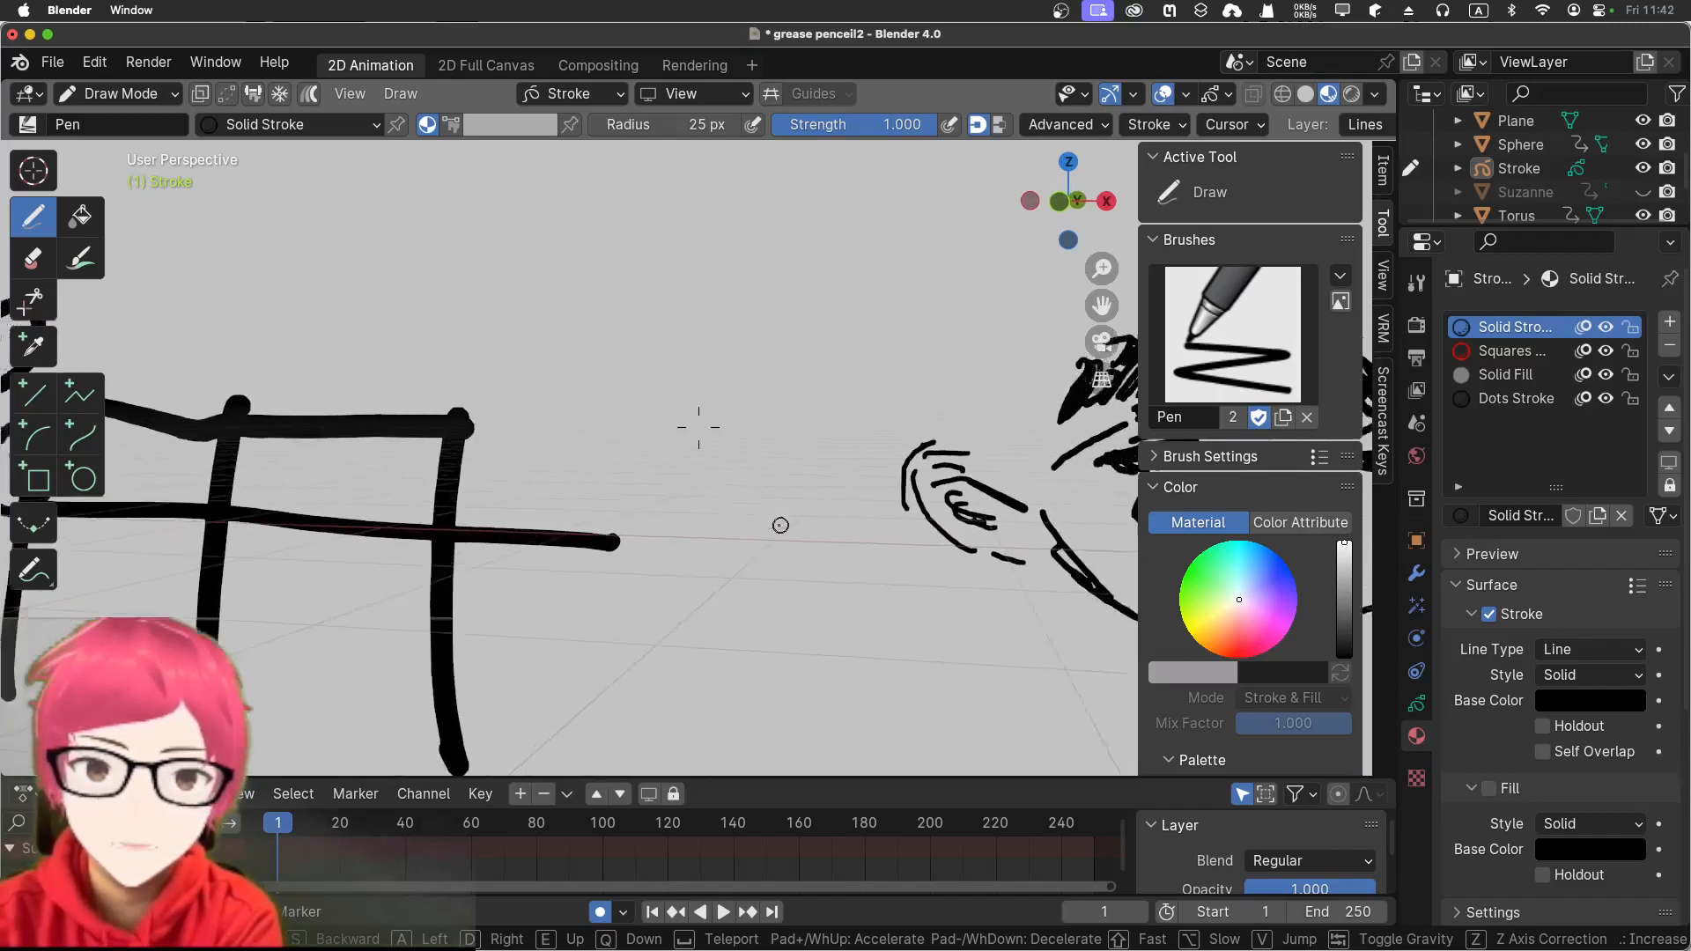
key(d)
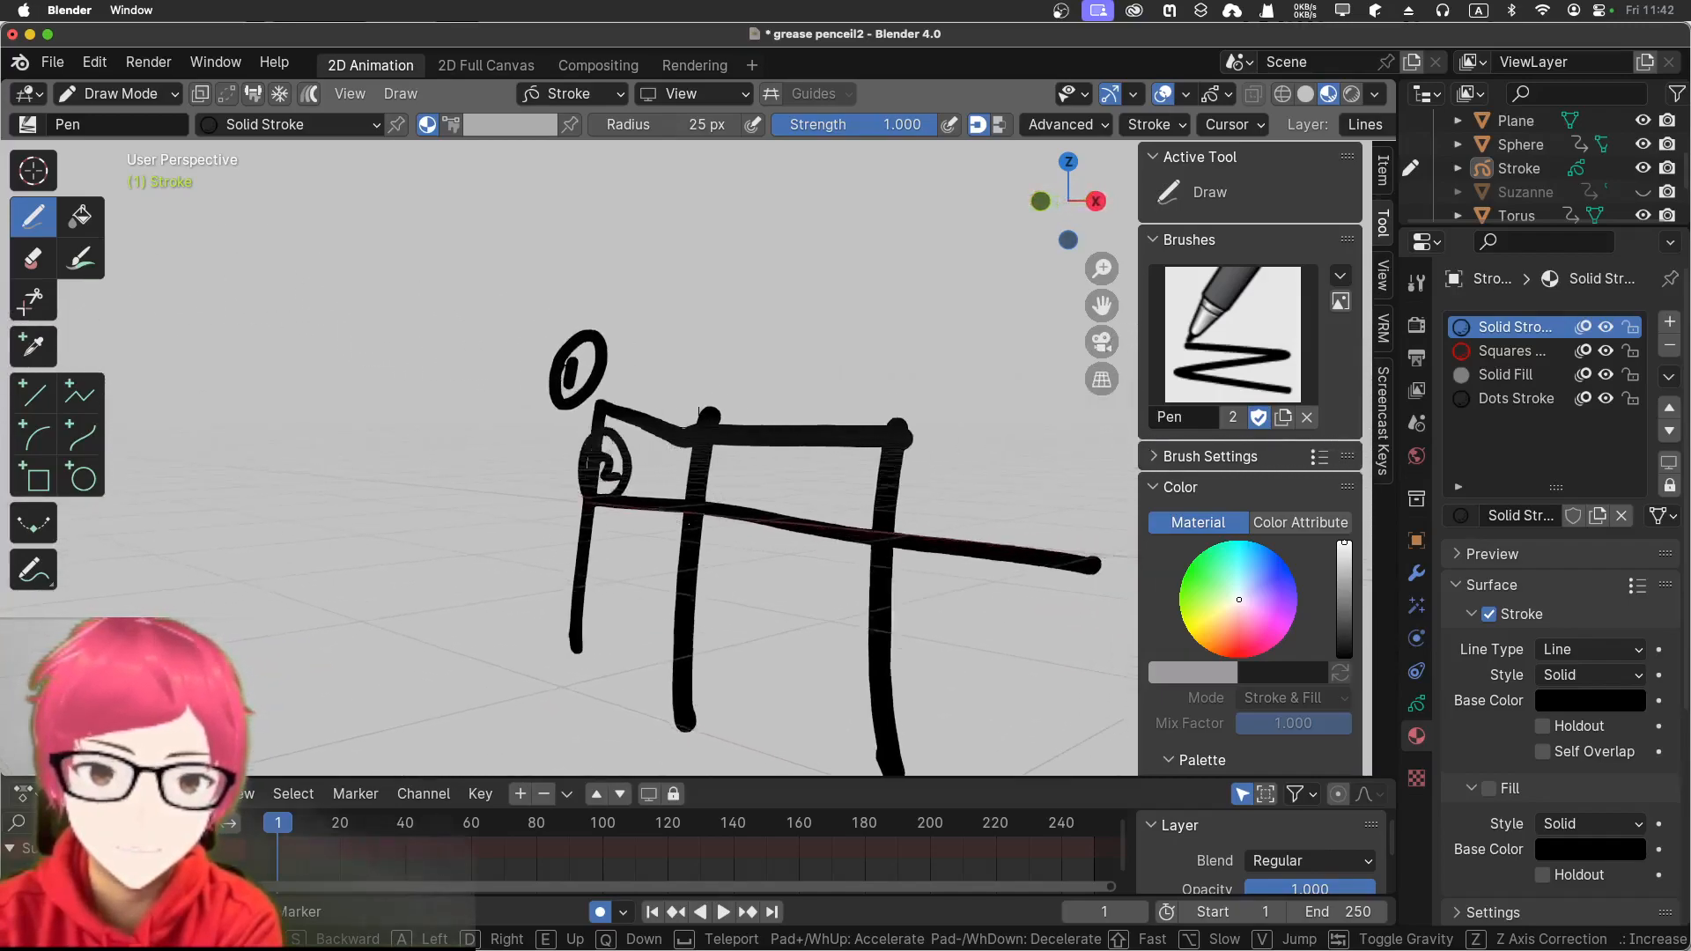
key(d)
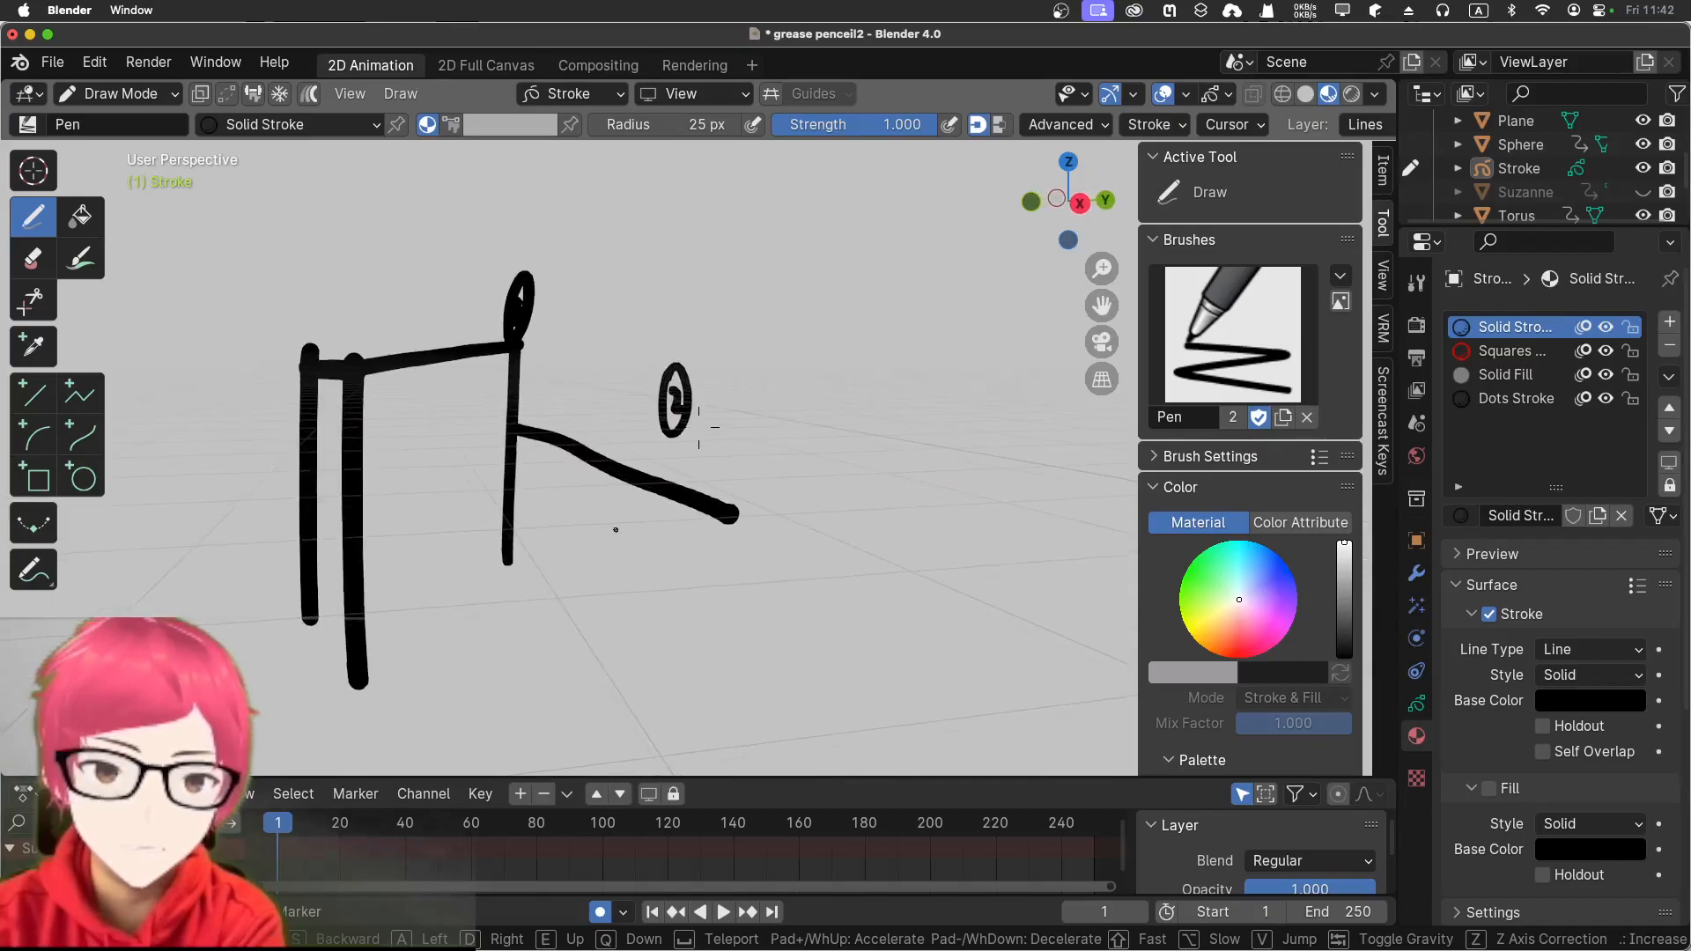
key(d)
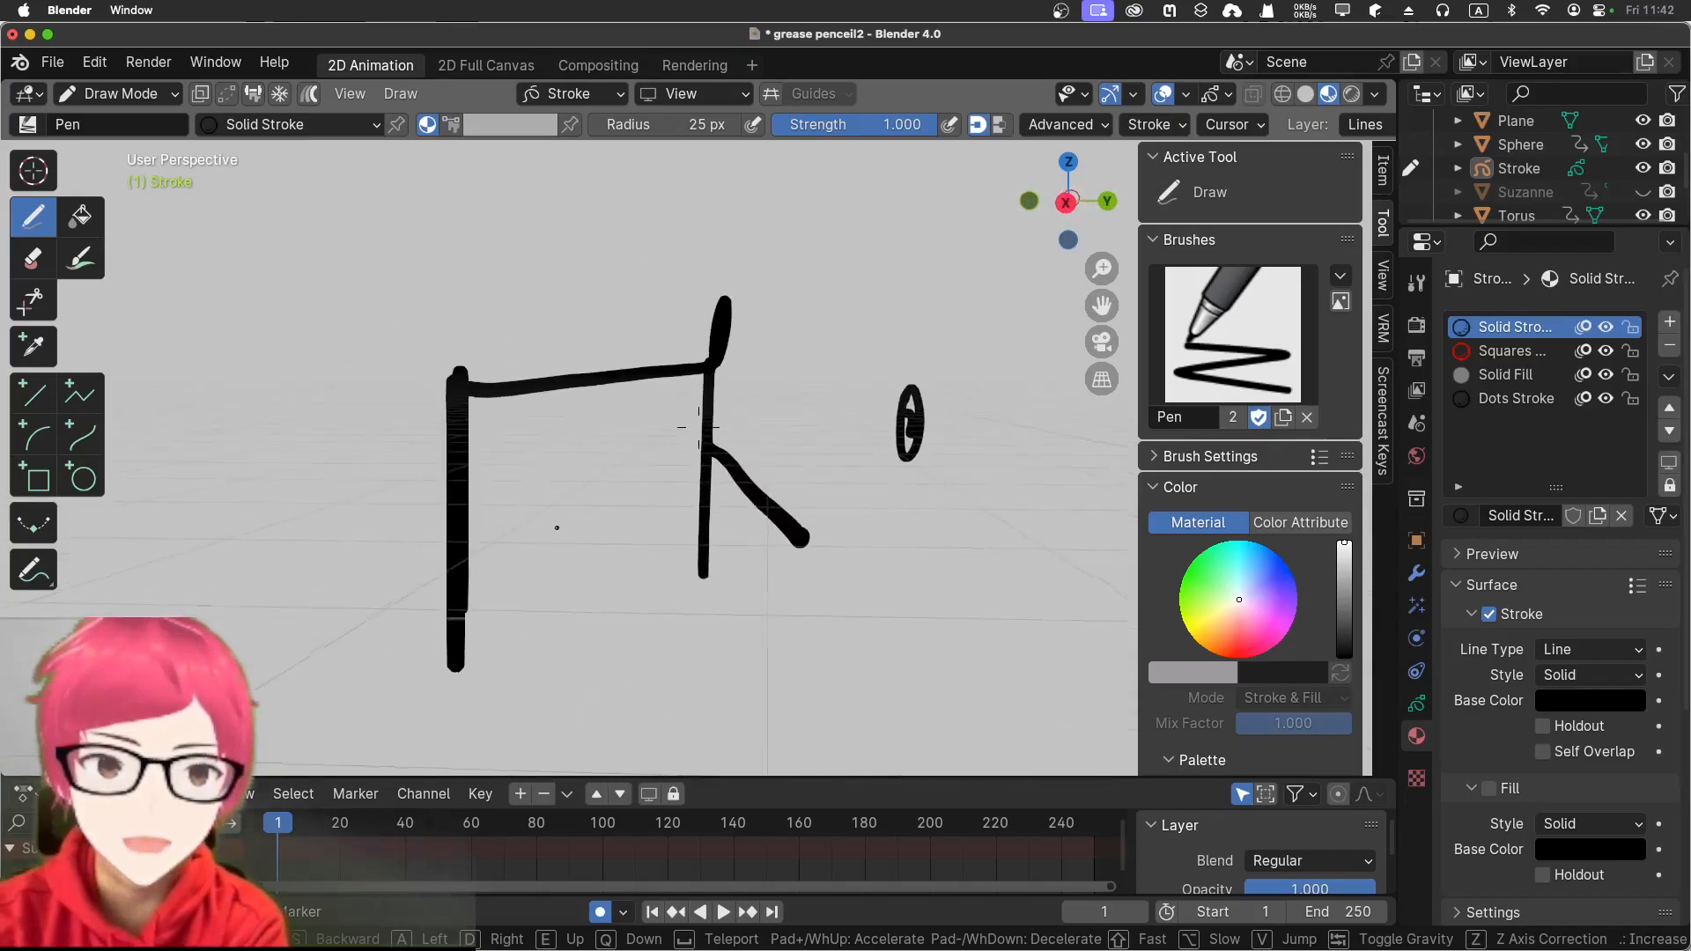
key(d)
key(d)
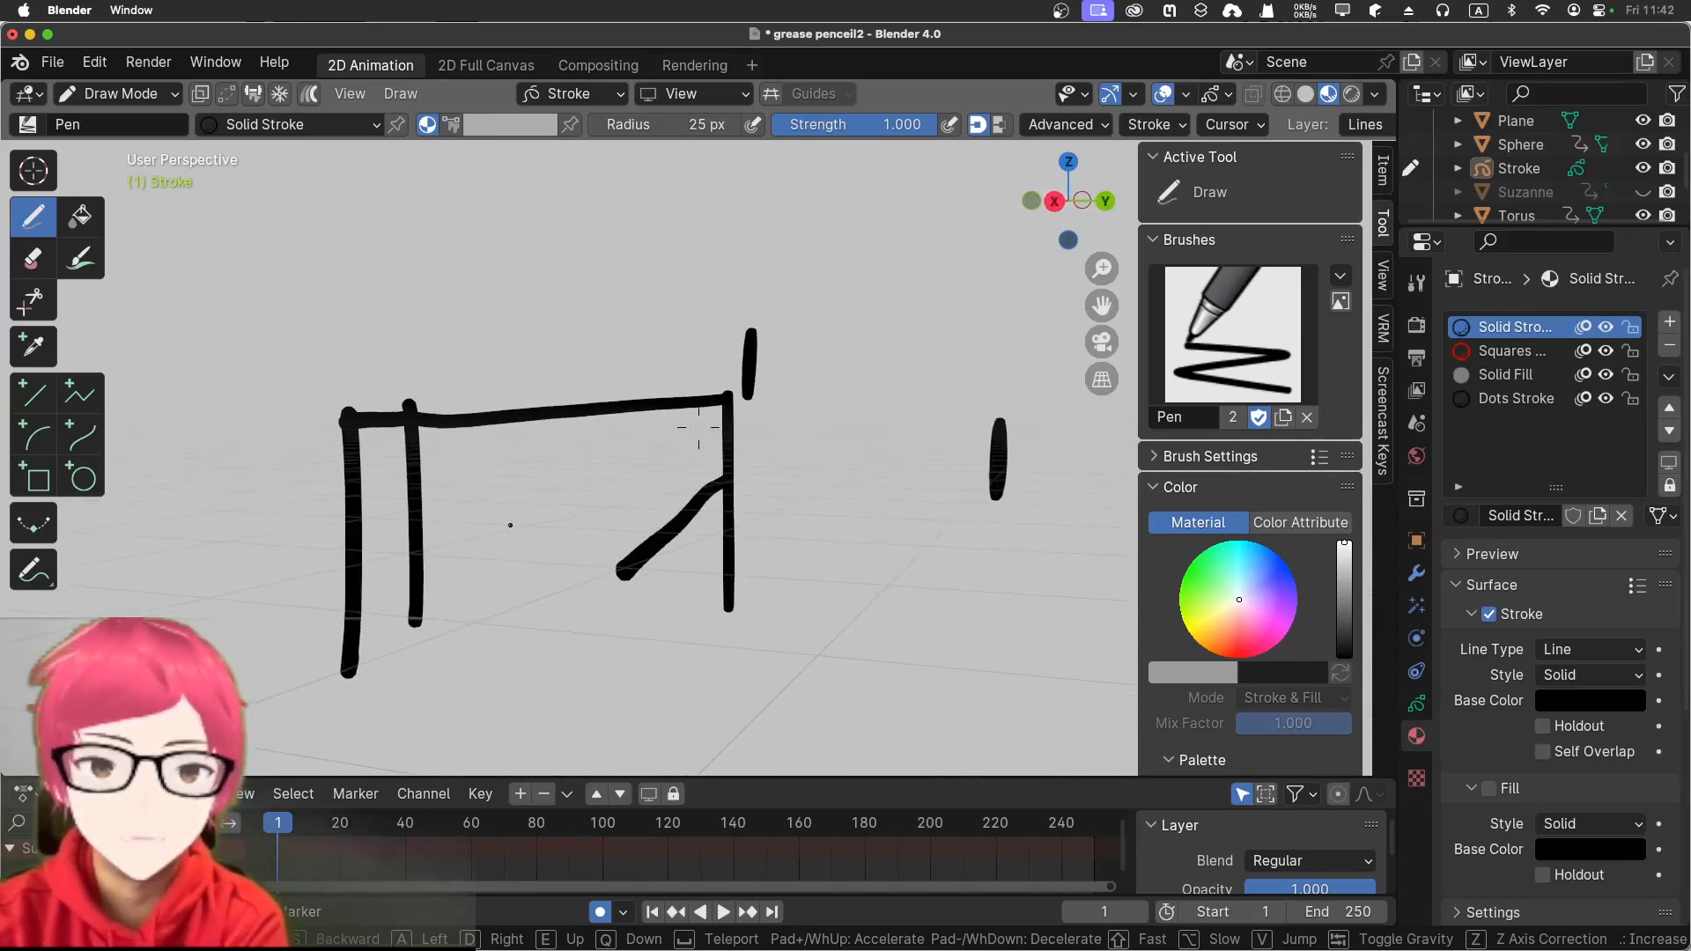
key(a)
key(d)
key(a)
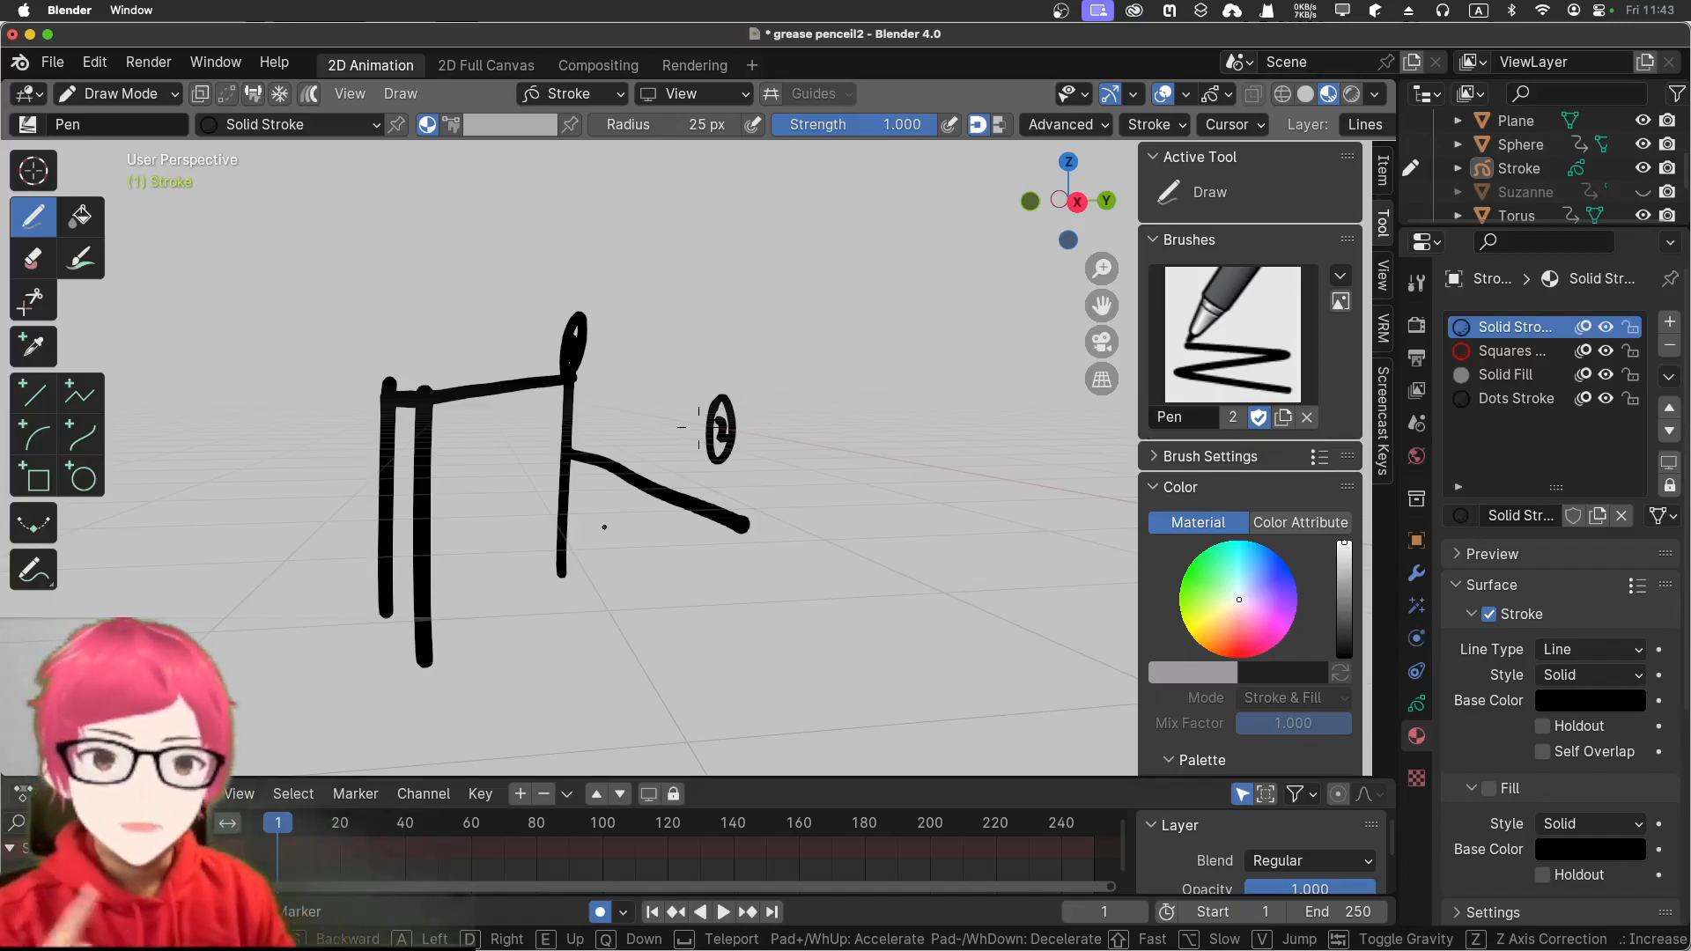
key(a)
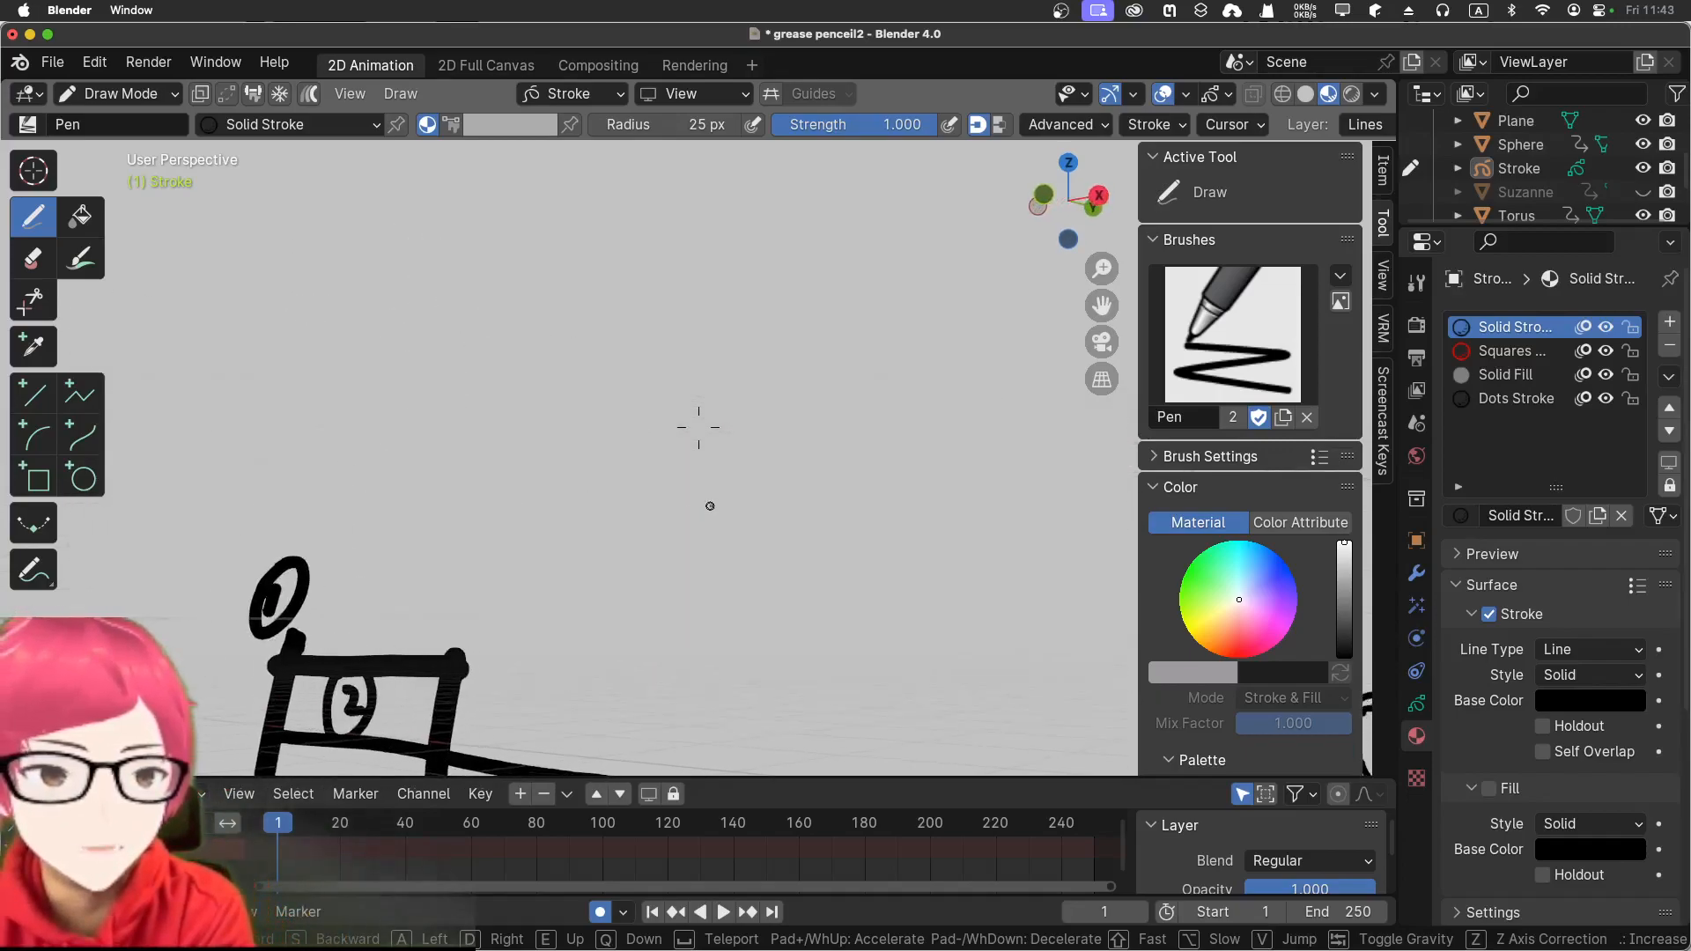
key(a)
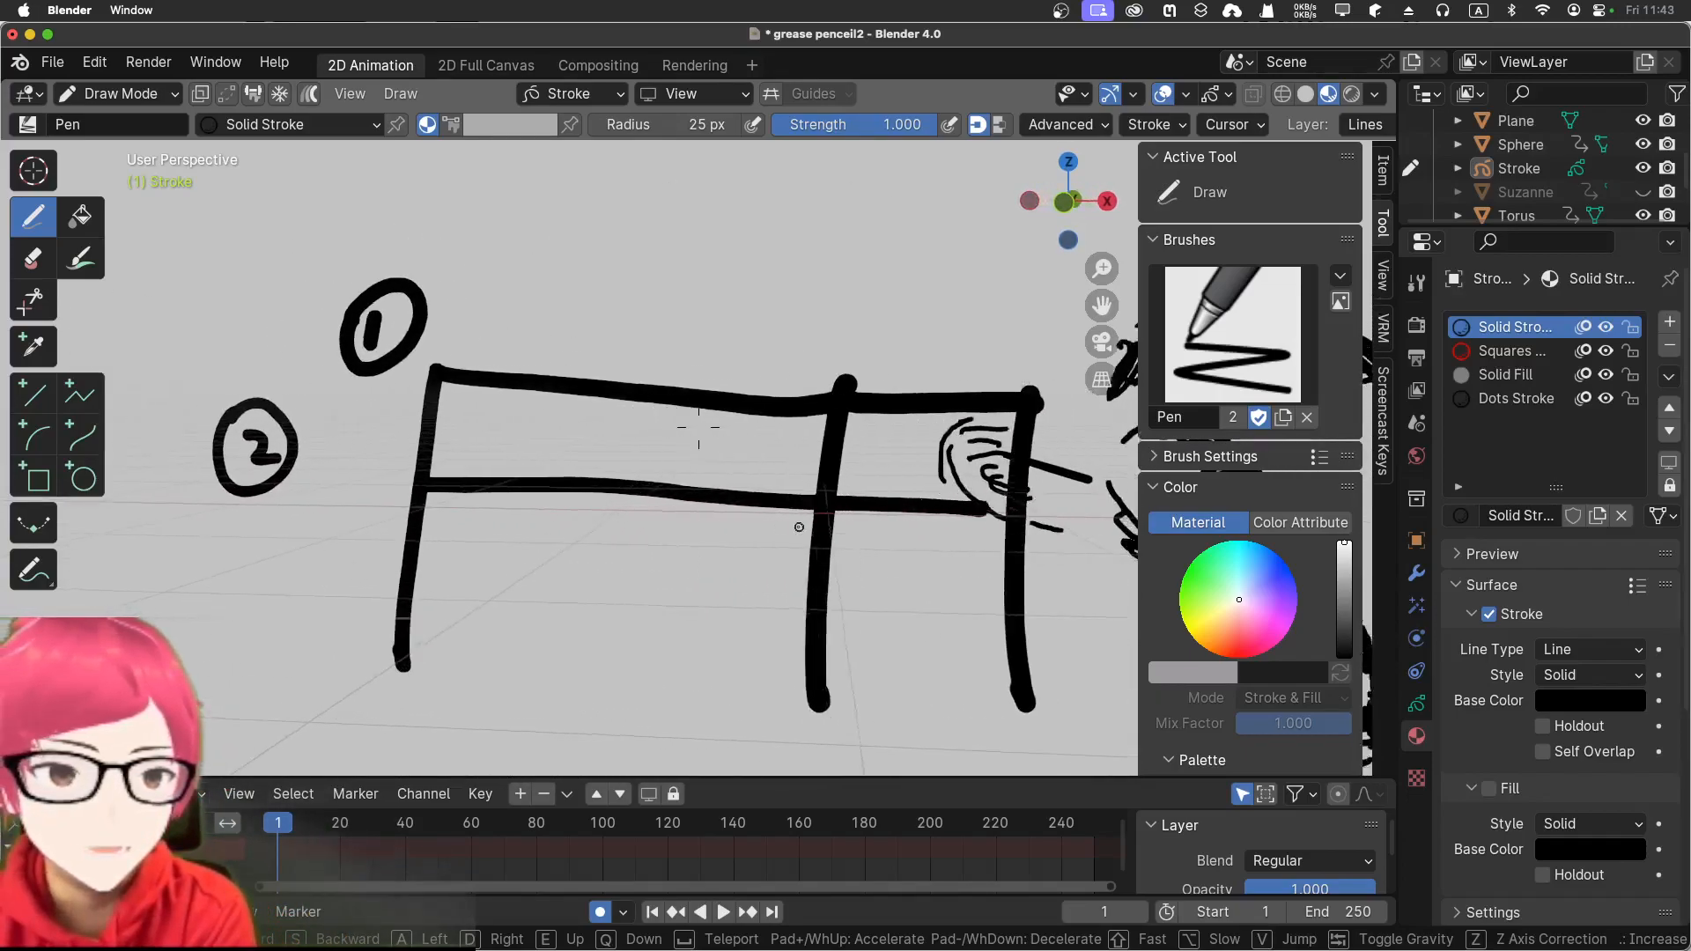
key(d)
key(d)
key(a)
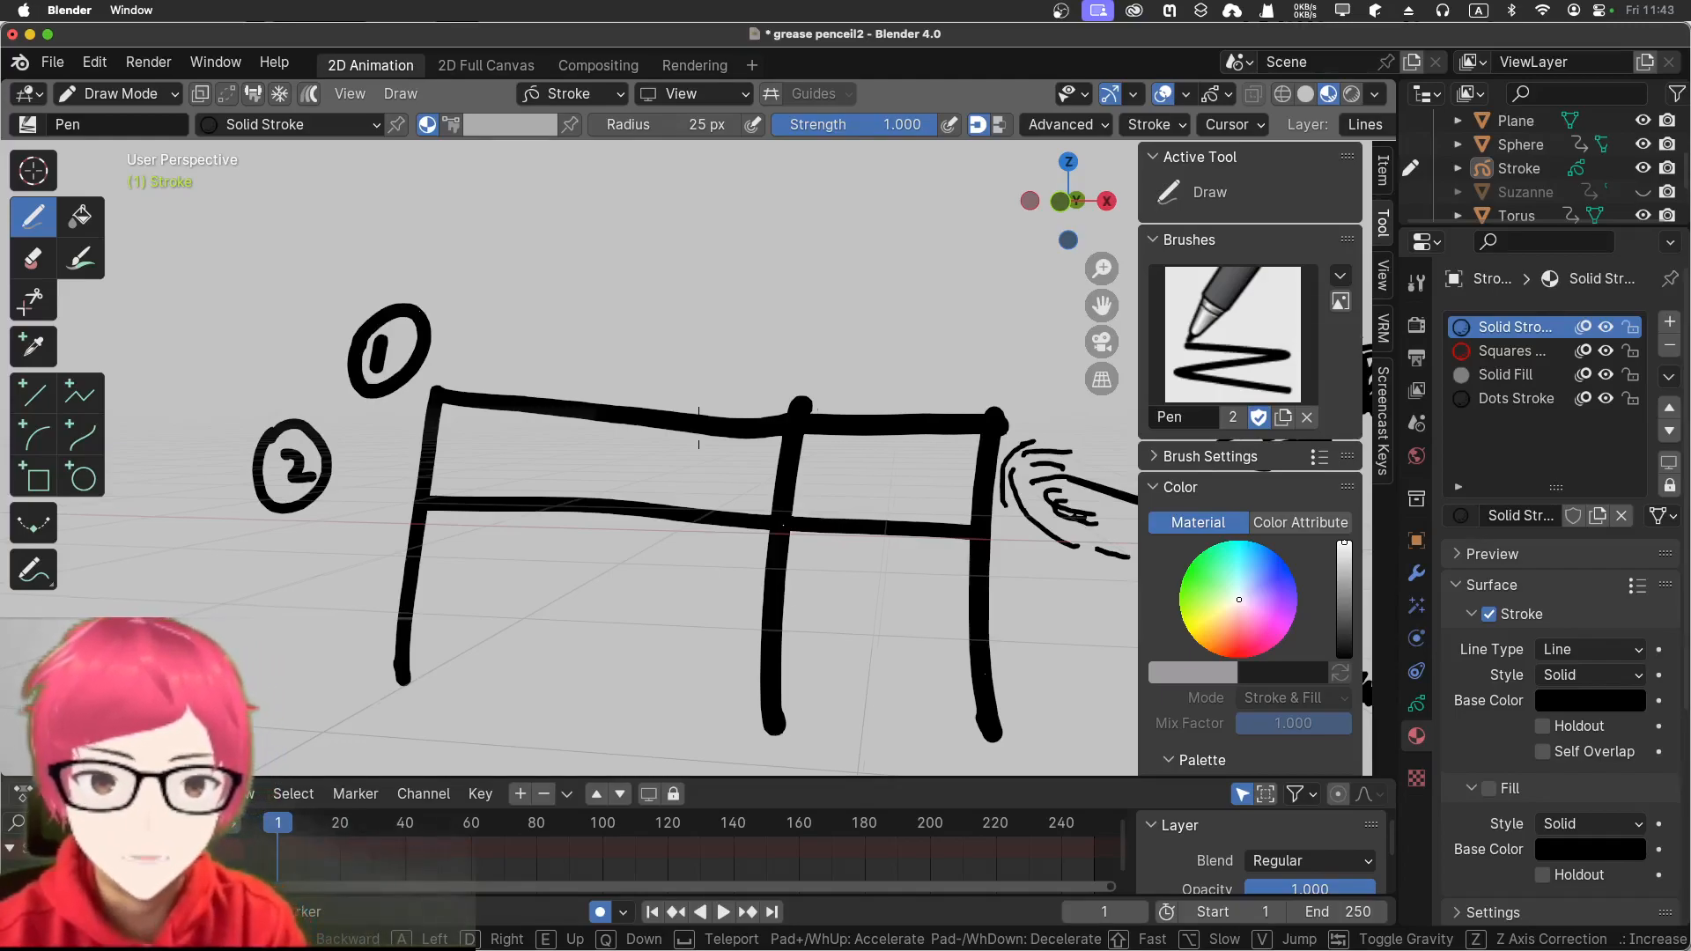
shift+middle_drag(699, 427, 710, 427)
Set the stroke placement target to End Points and draw a circled 3 and a third horizontal stroke from the first to the last vertical
click(571, 94)
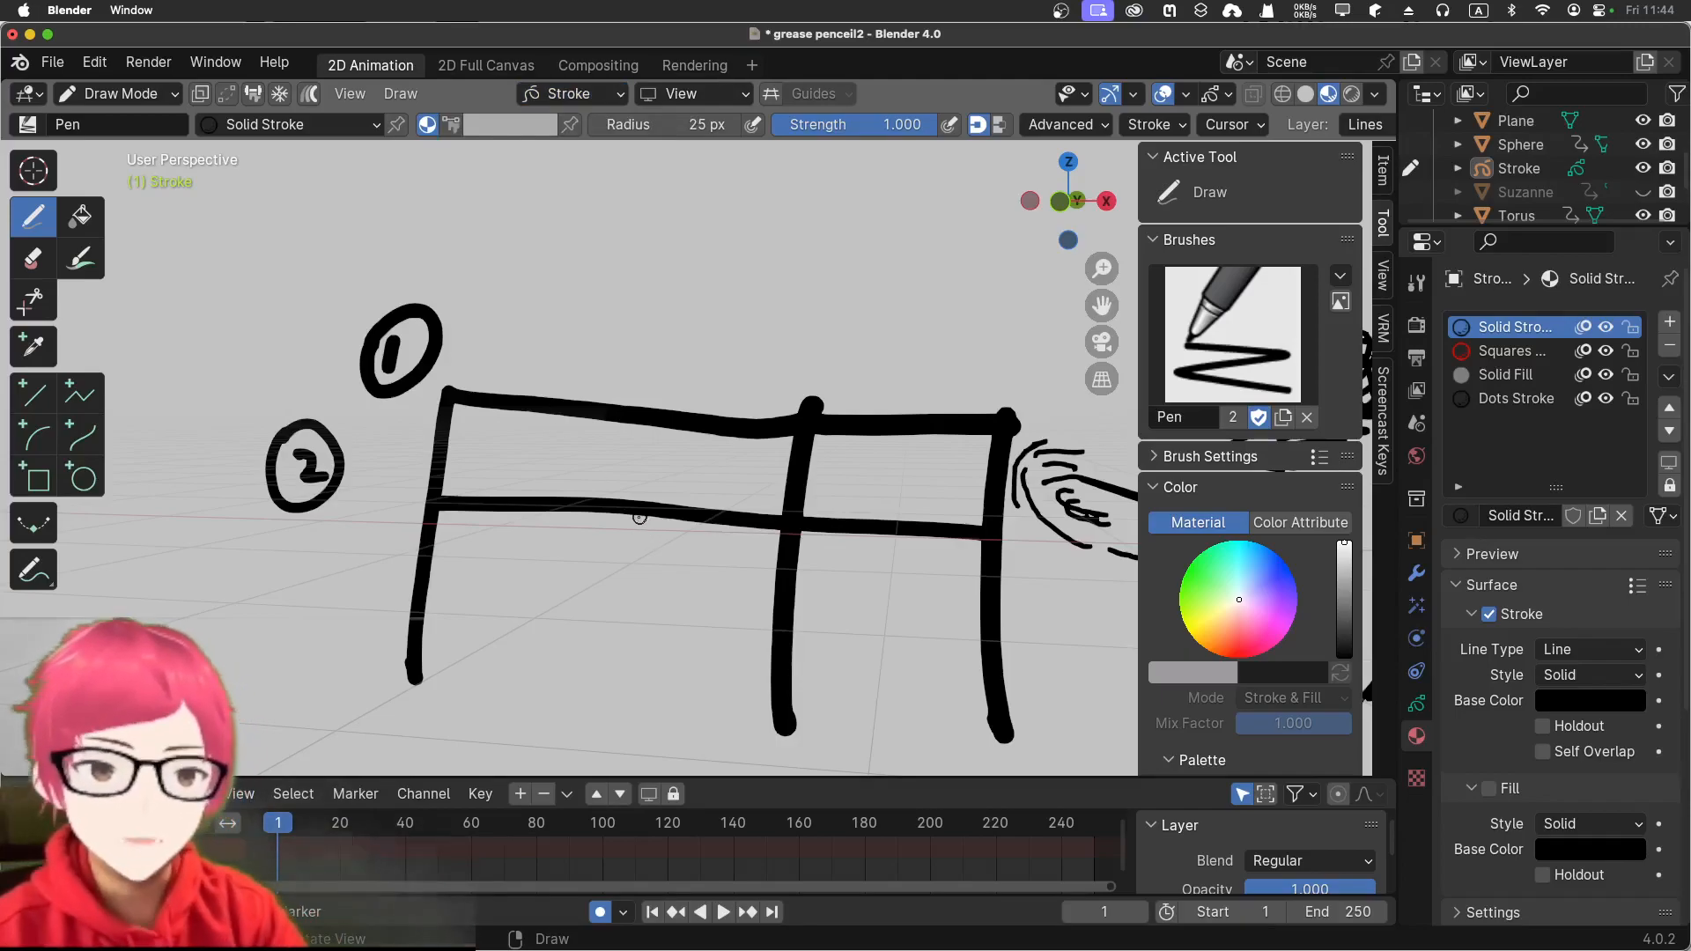
mouse_move(289, 581)
mouse_down()
mouse_move(317, 581)
mouse_move(293, 654)
mouse_move(357, 585)
mouse_move(286, 563)
mouse_up()
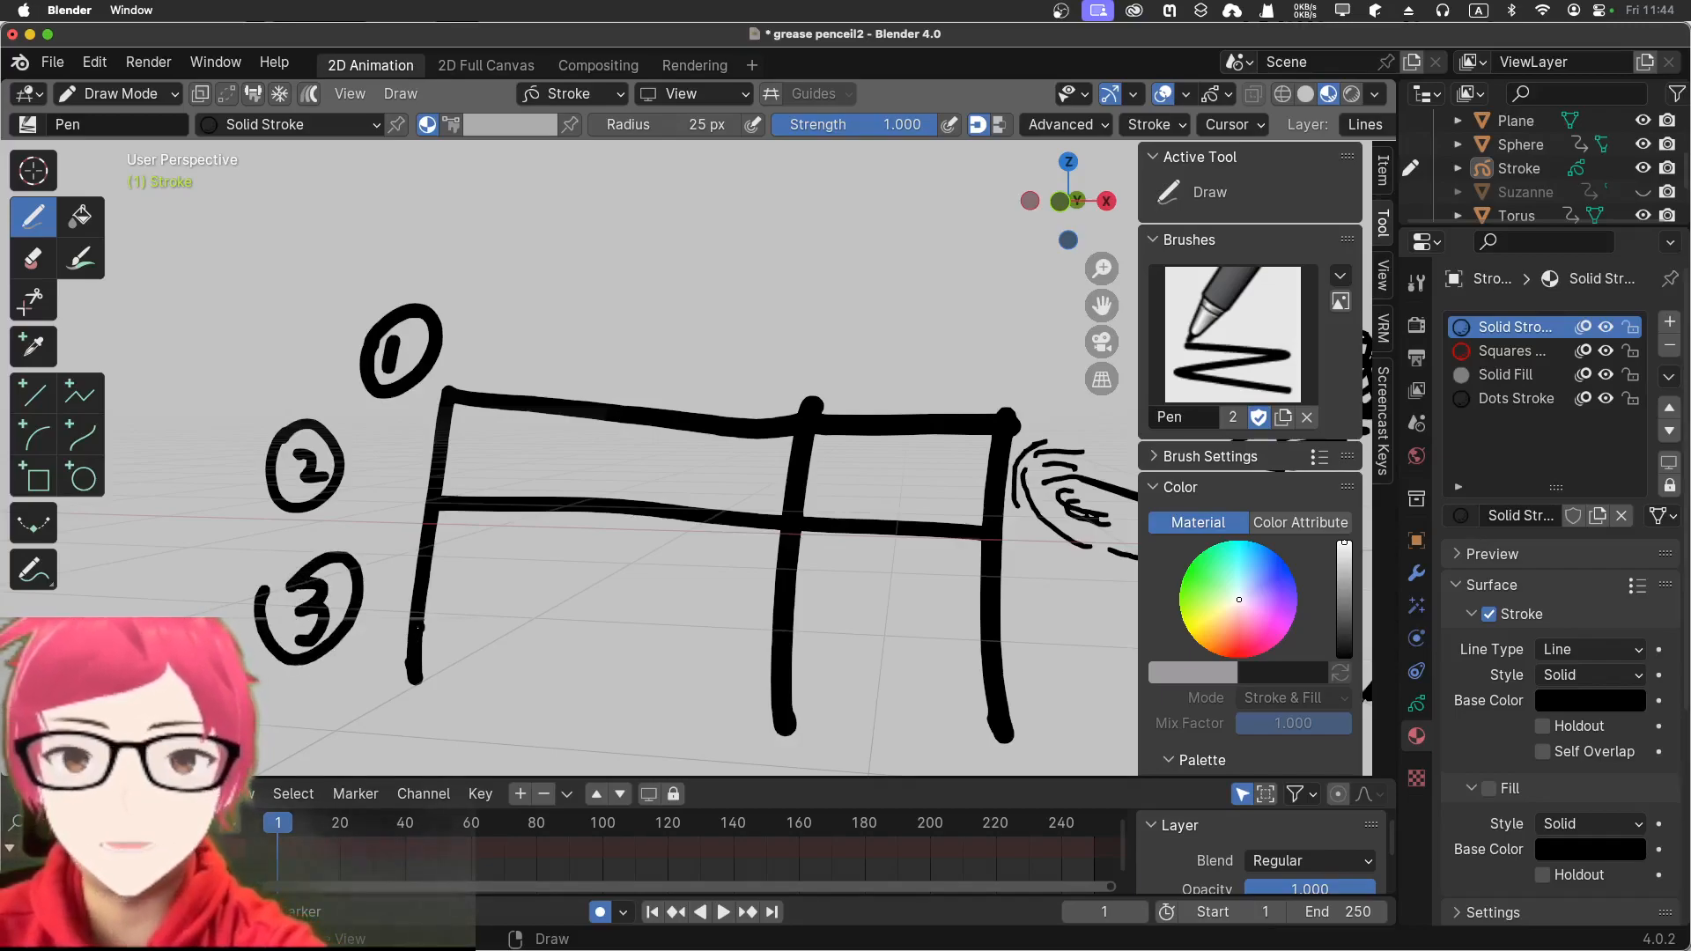
mouse_move(423, 624)
mouse_down()
mouse_move(534, 608)
mouse_move(995, 636)
mouse_up()
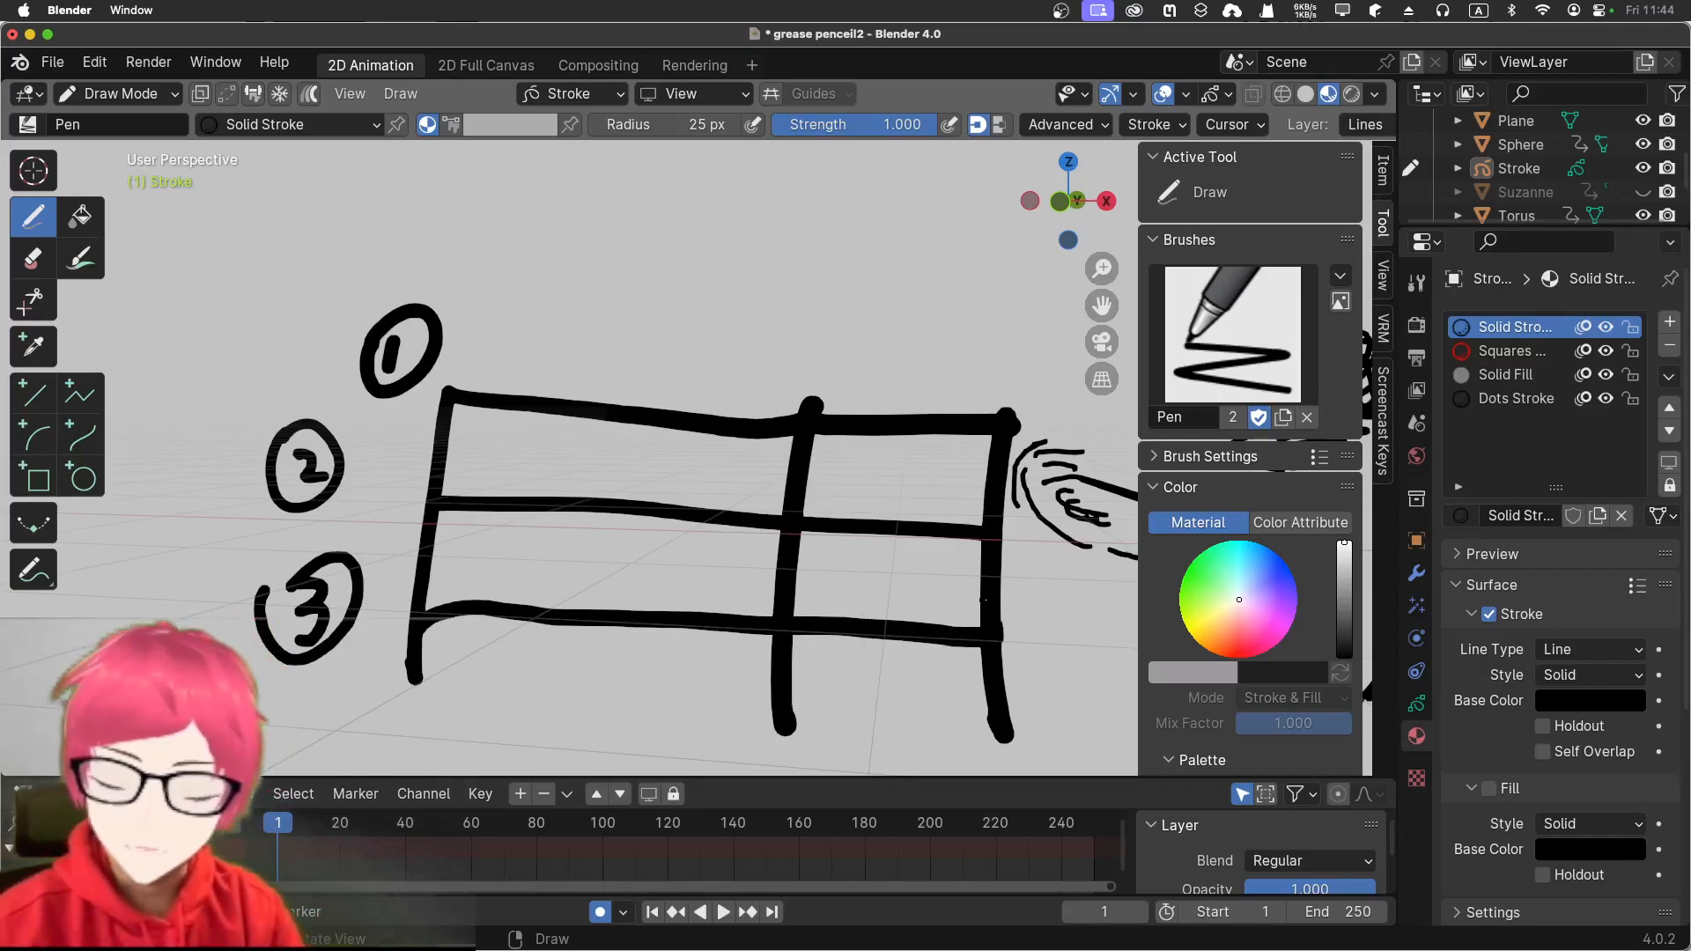
Examine from several angles how the third horizontal stroke attaches to the vertical strokes compared with the other two
key(shift+grave)
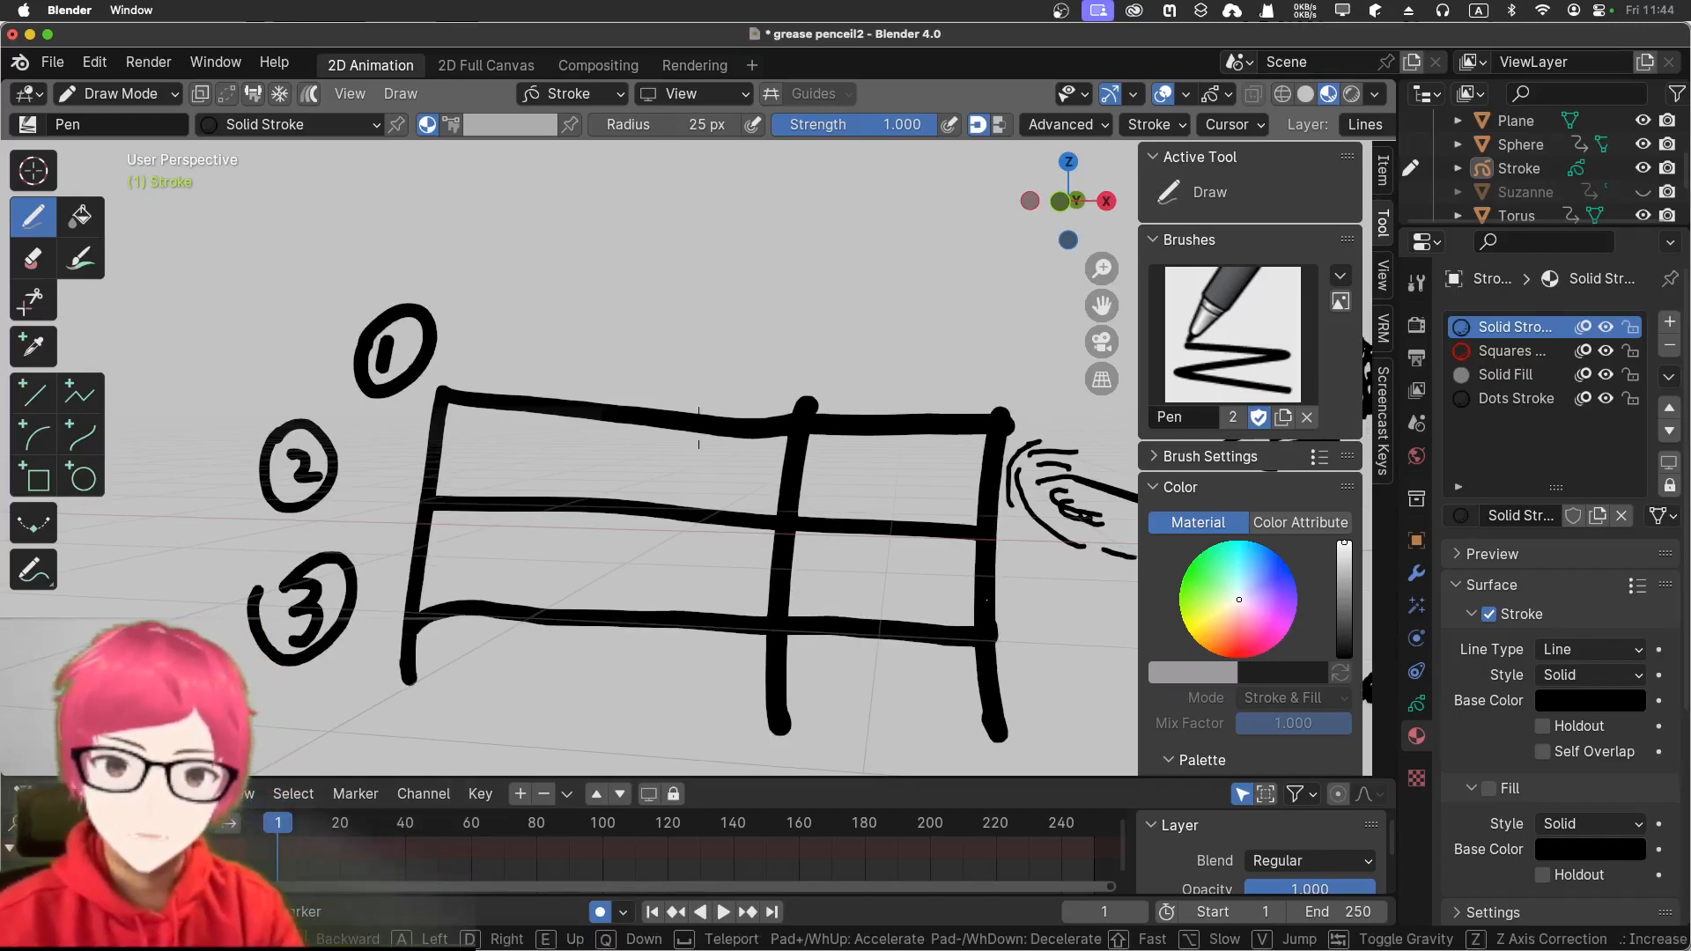
key(d)
key(a)
key(d)
key(d)
key(d)
key(a)
key(d)
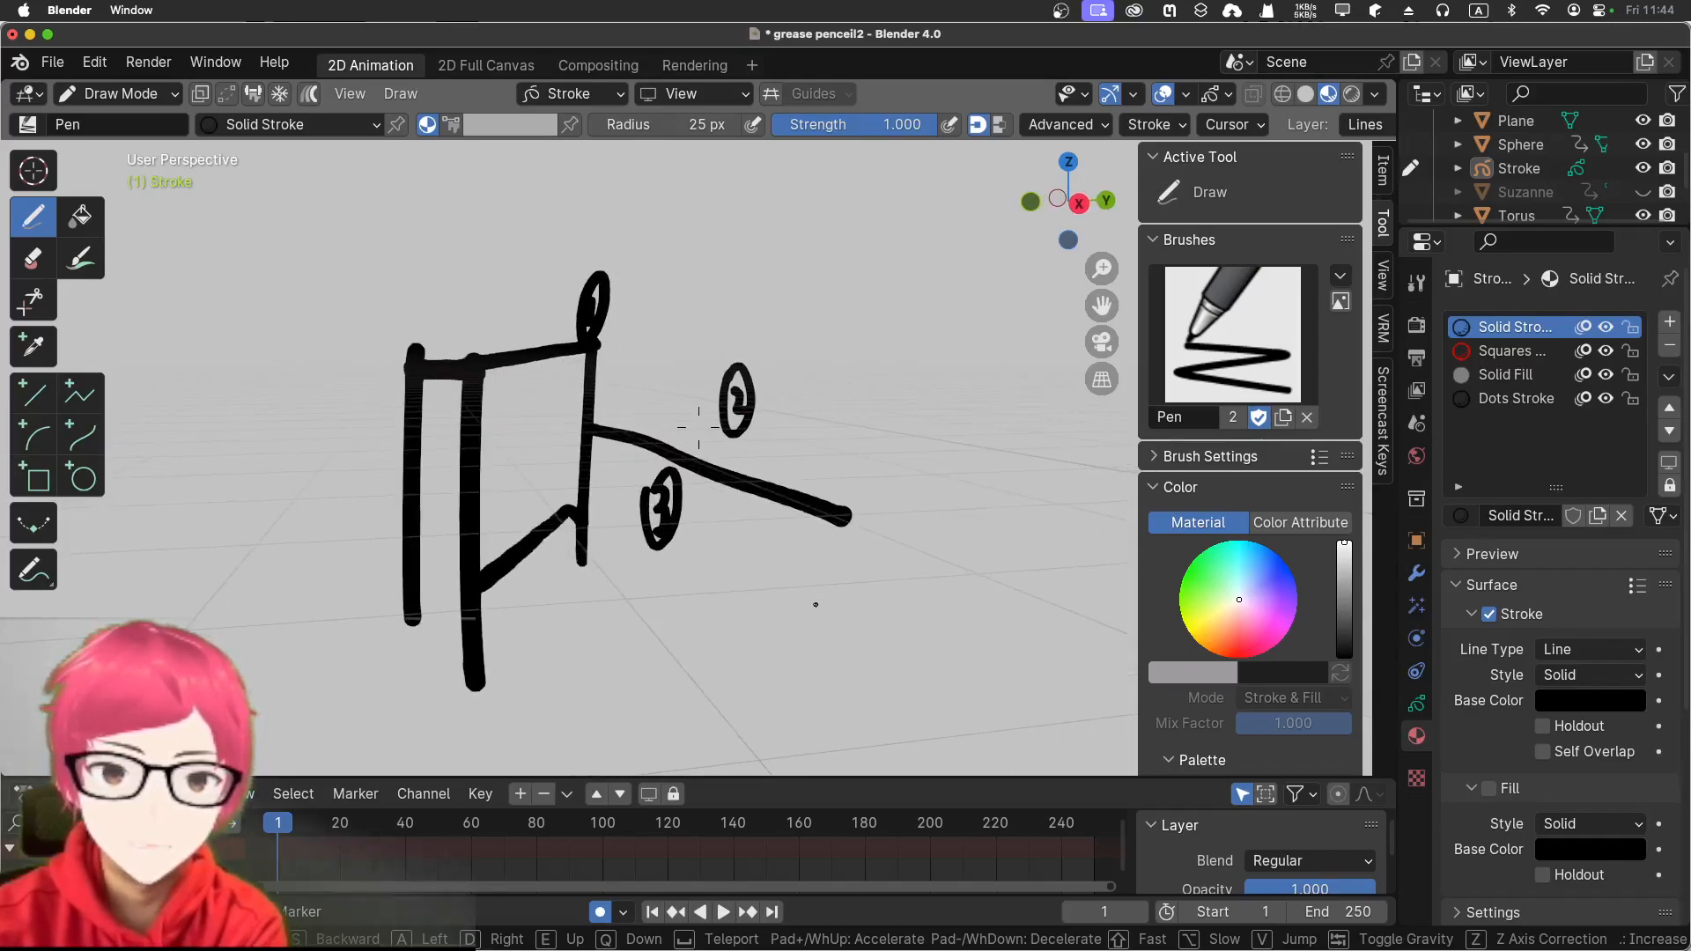
click(698, 601)
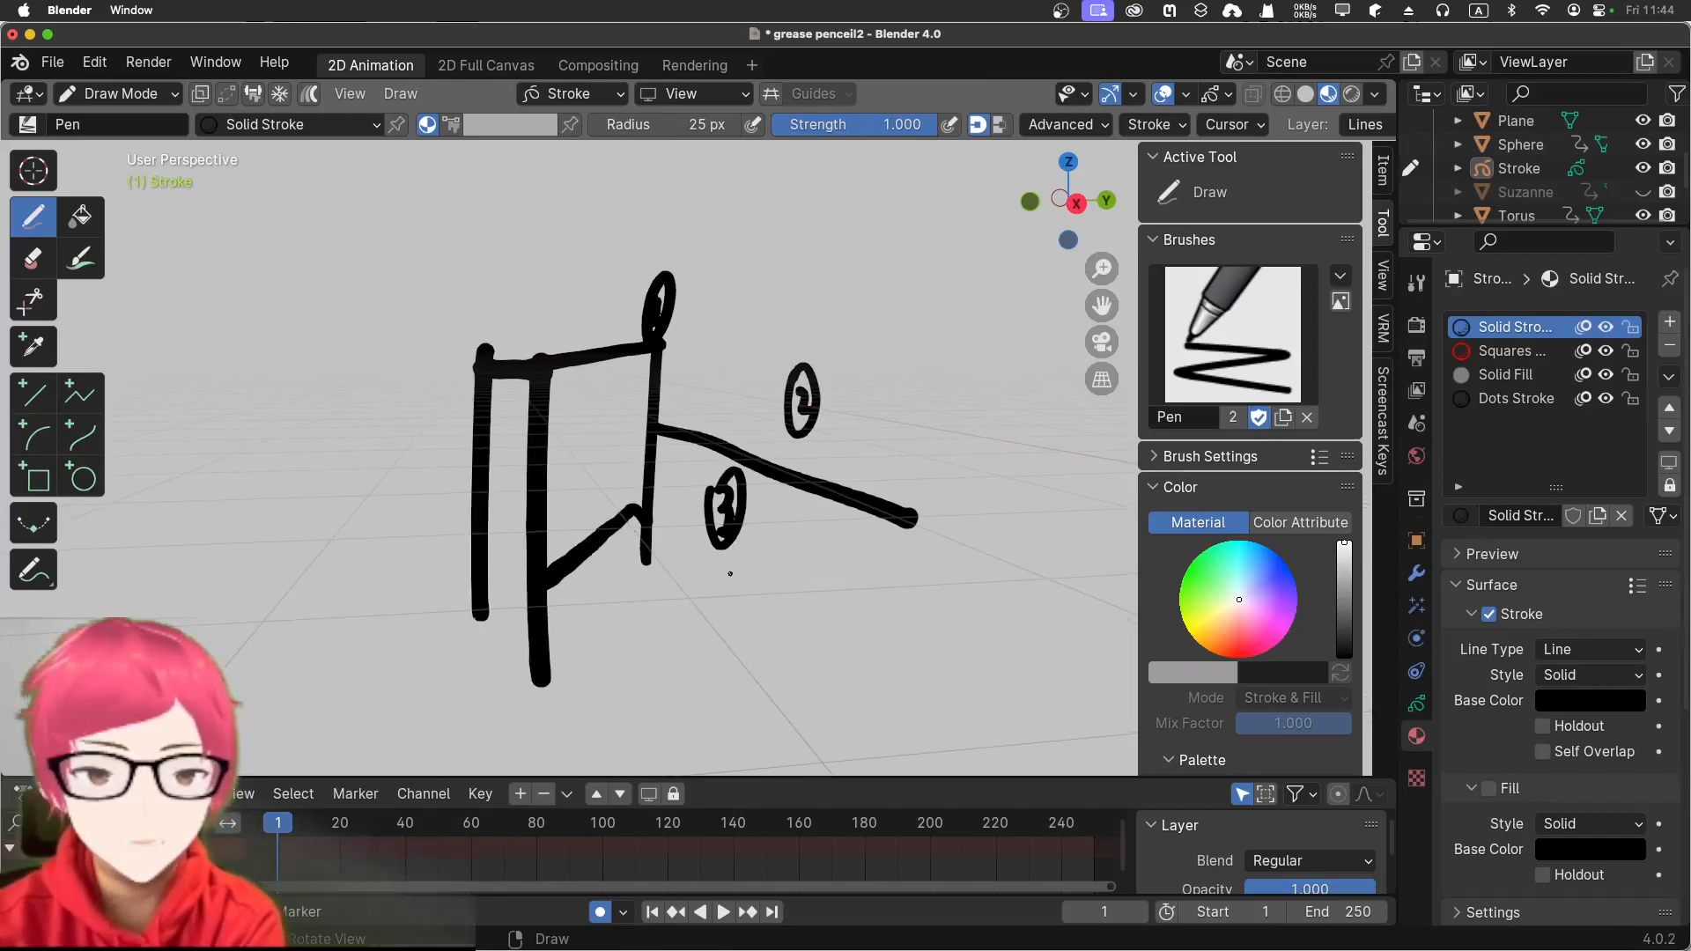
key(shift+grave)
key(a)
key(d)
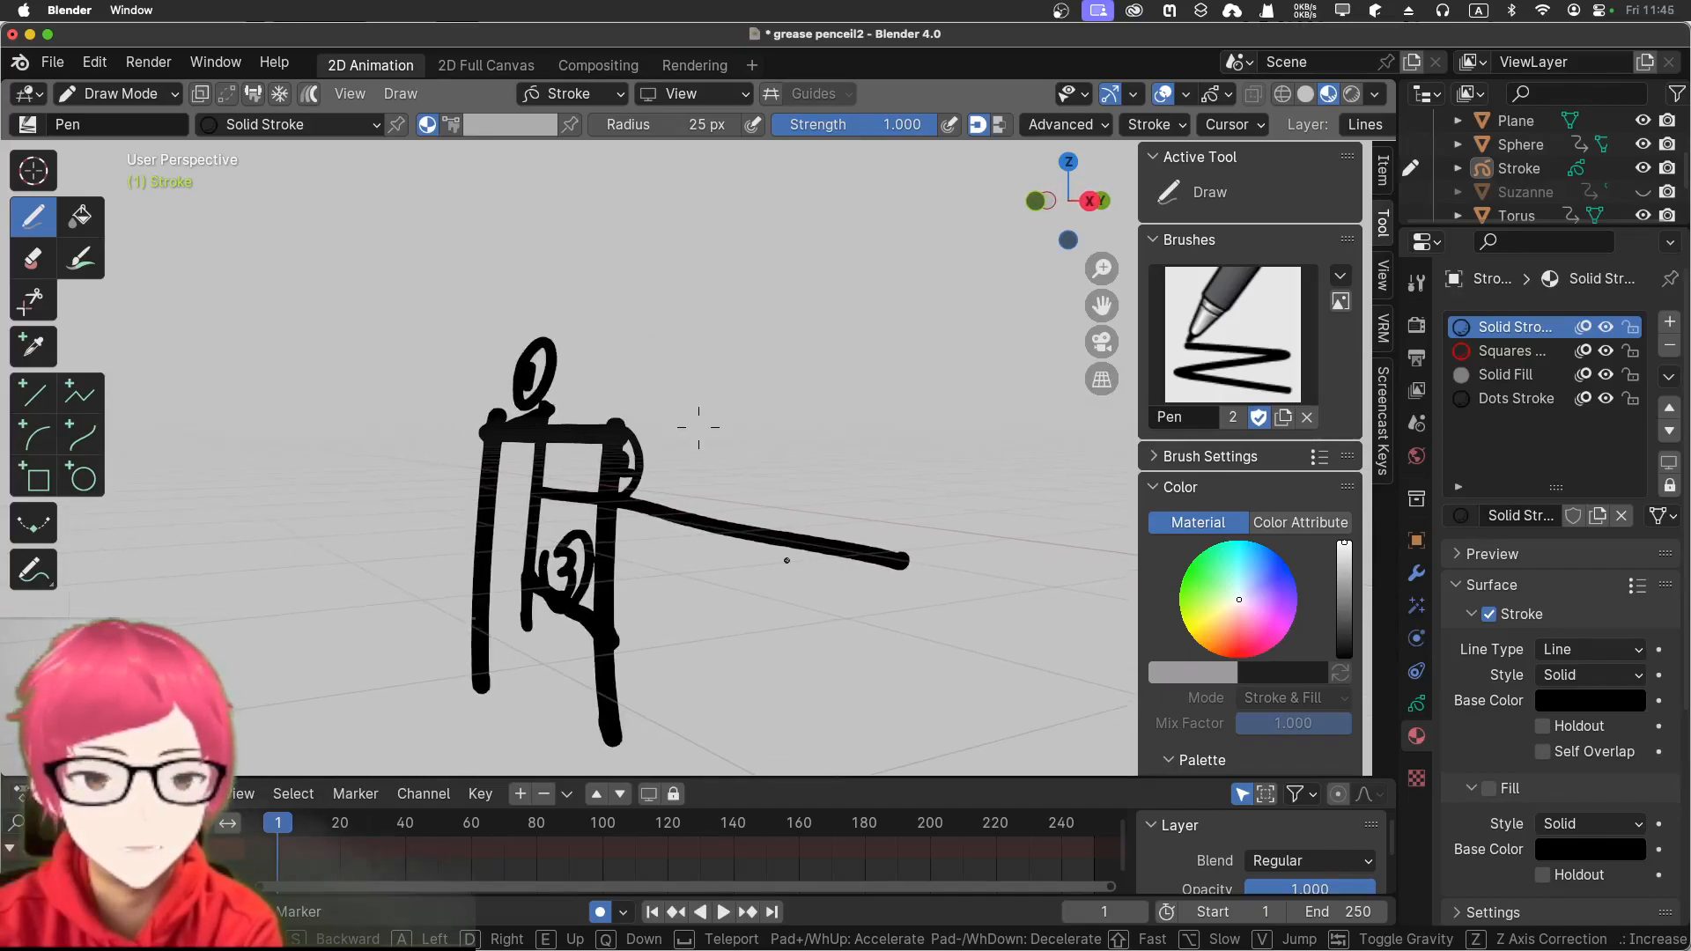
key(a)
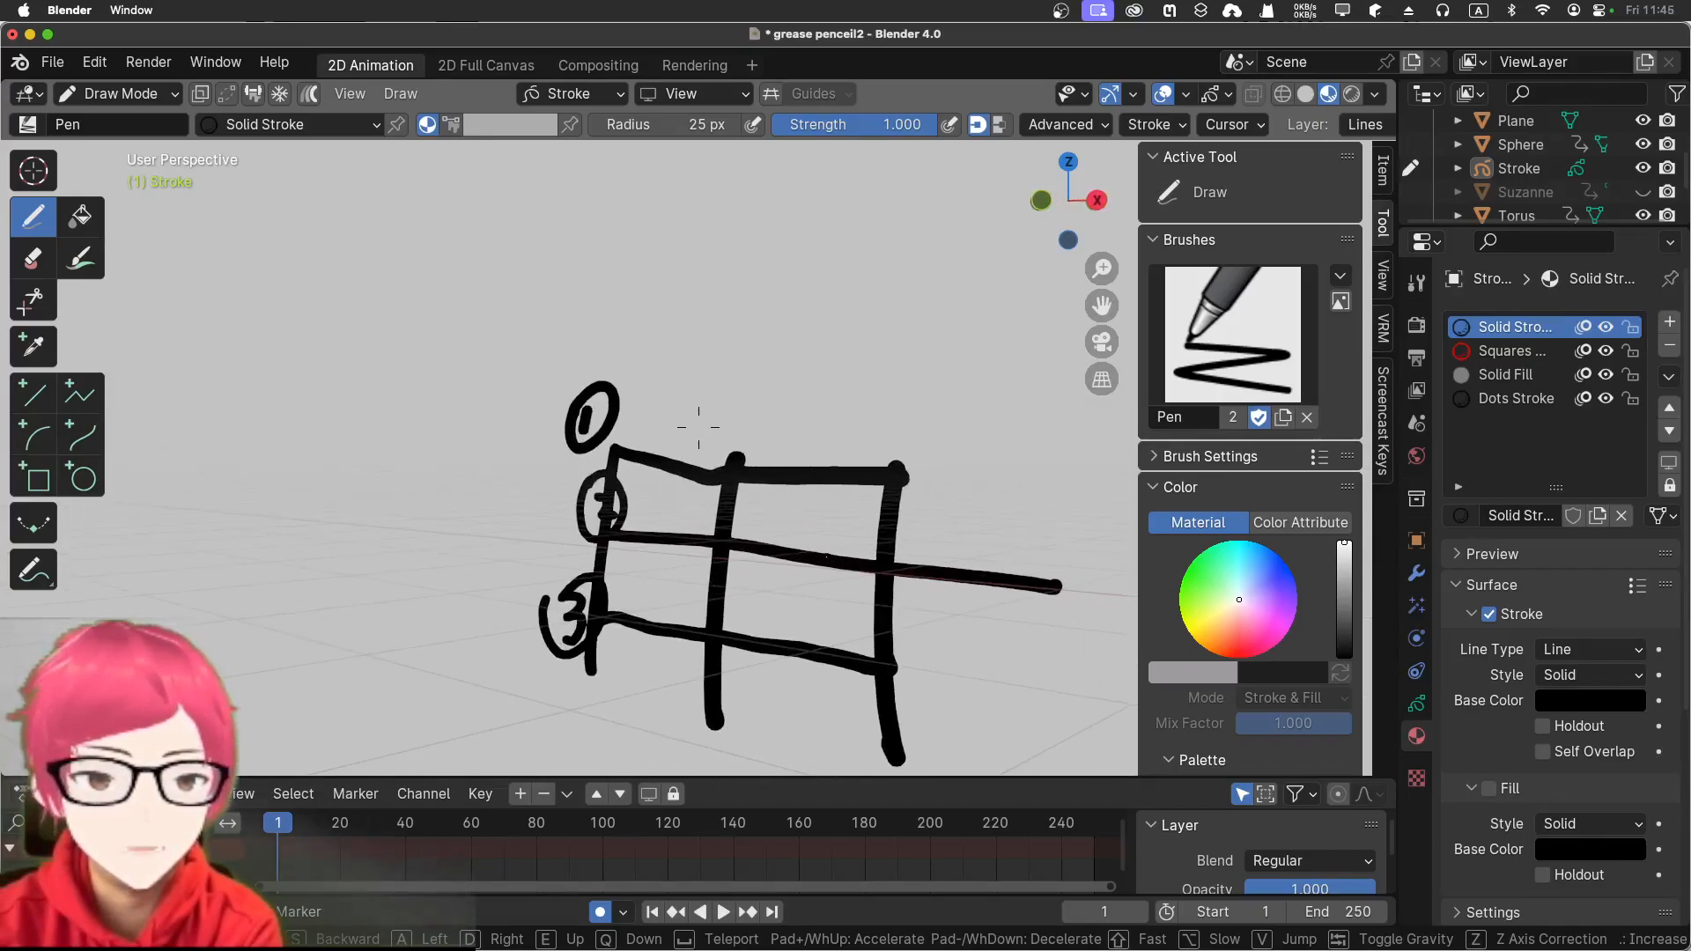
key(d)
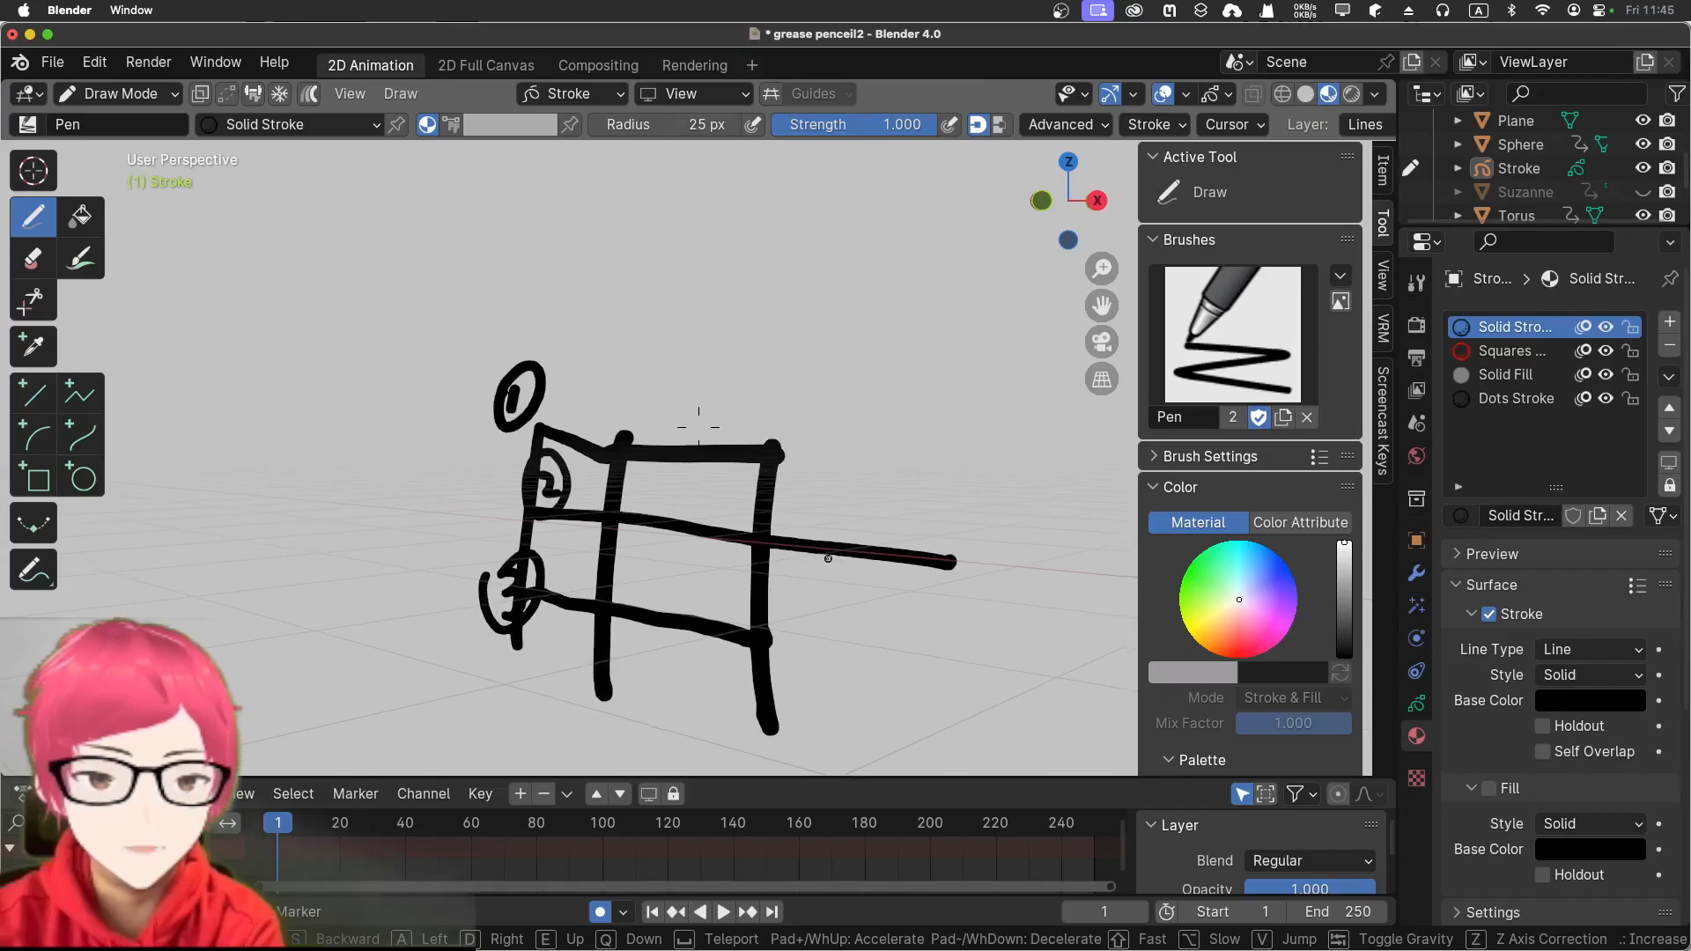
key(a)
key(d)
key(a)
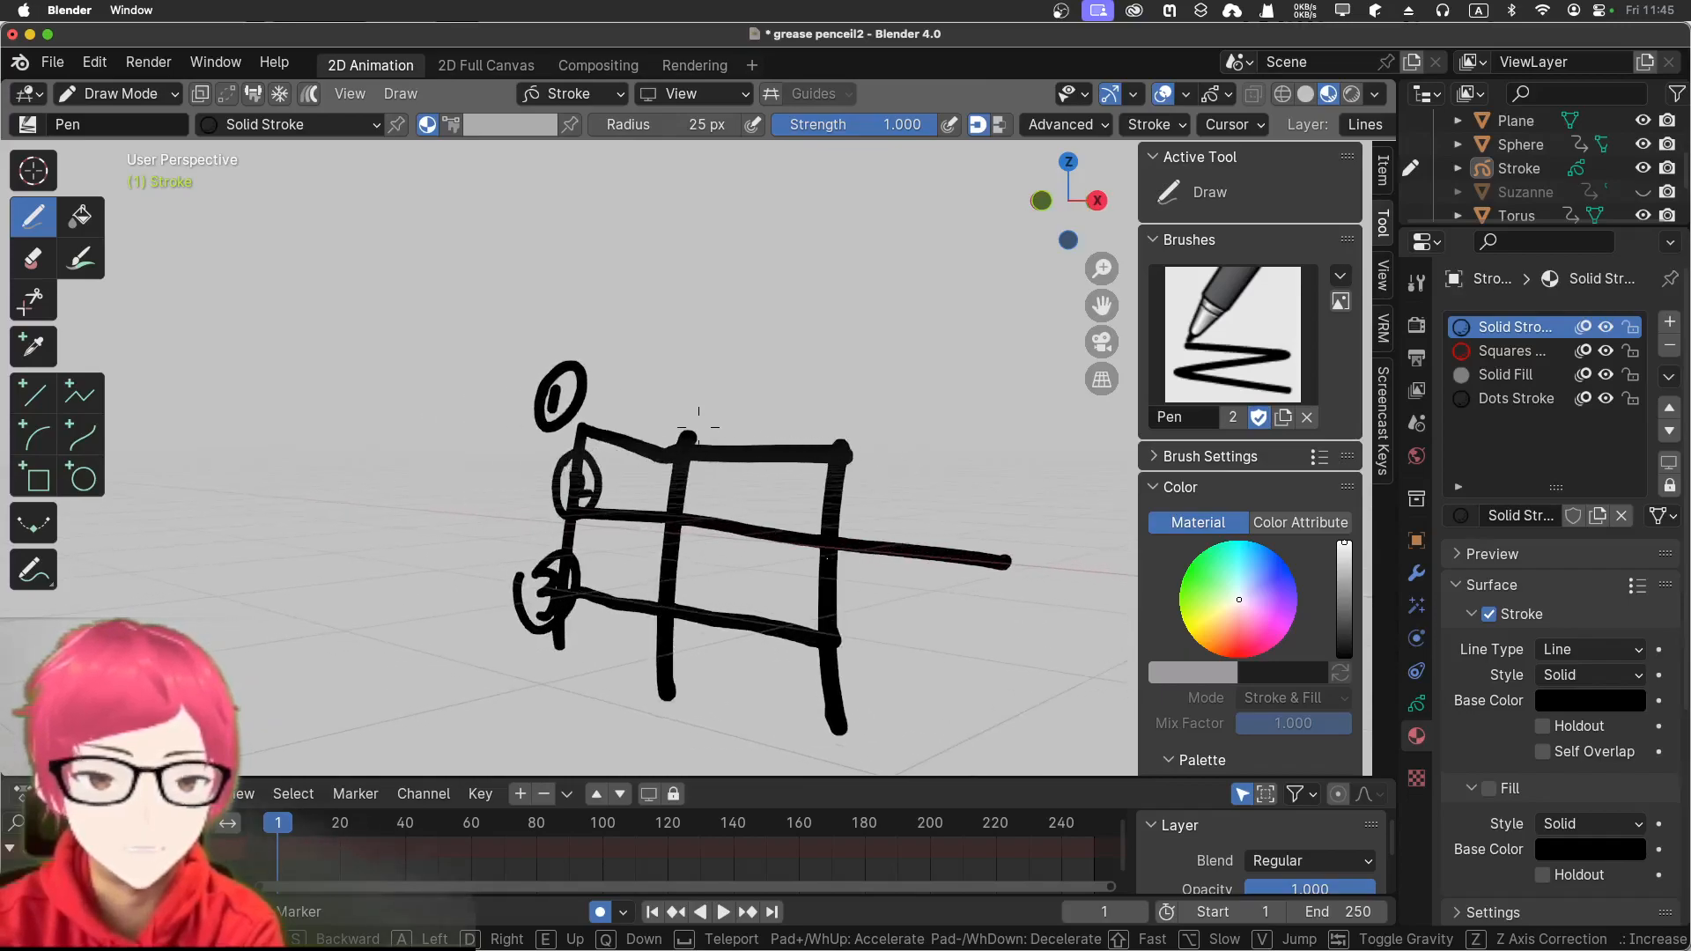
click(827, 558)
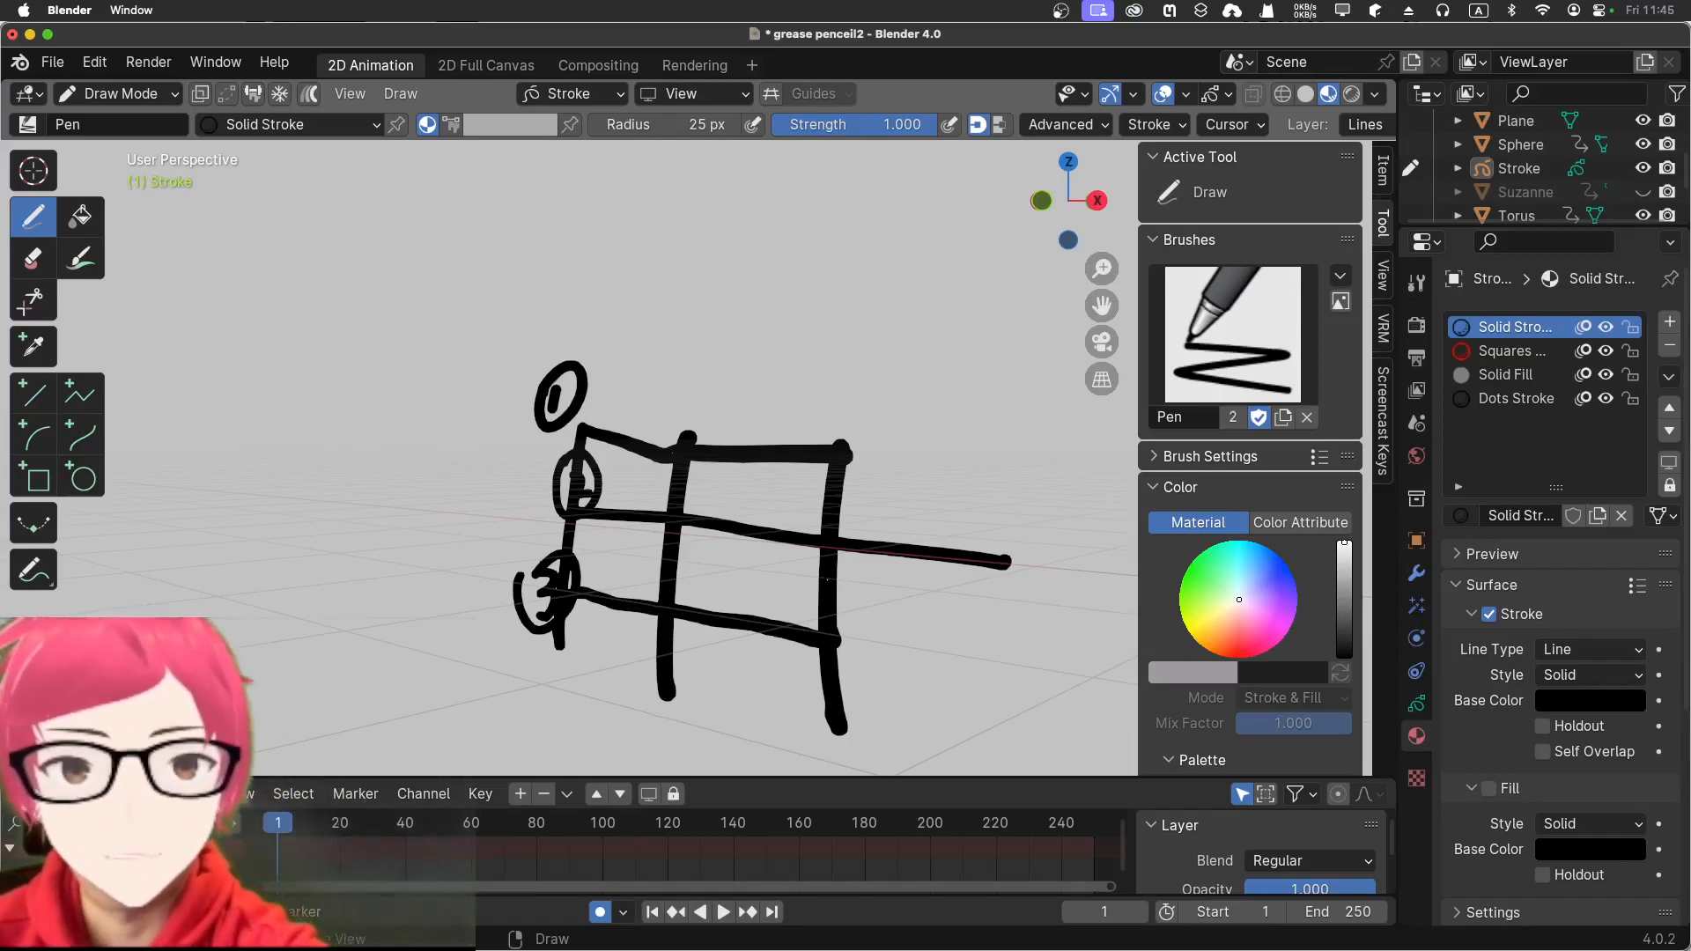
Switch the pen's drawing color from Material to Color Attribute
click(614, 95)
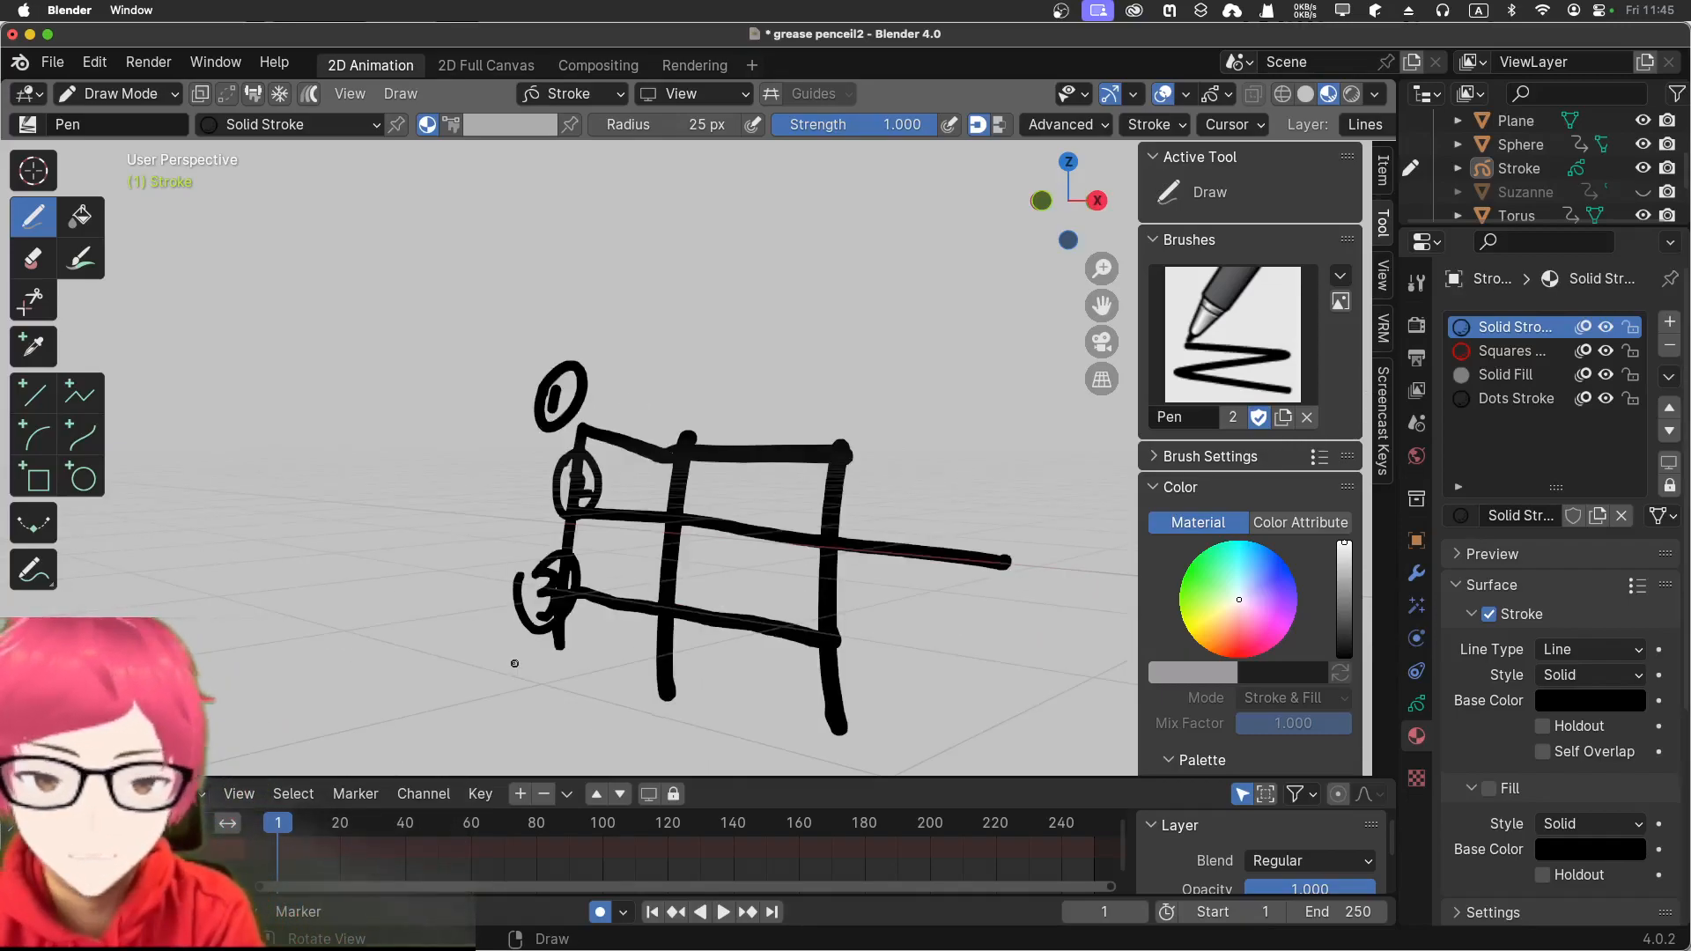
key(shift+grave)
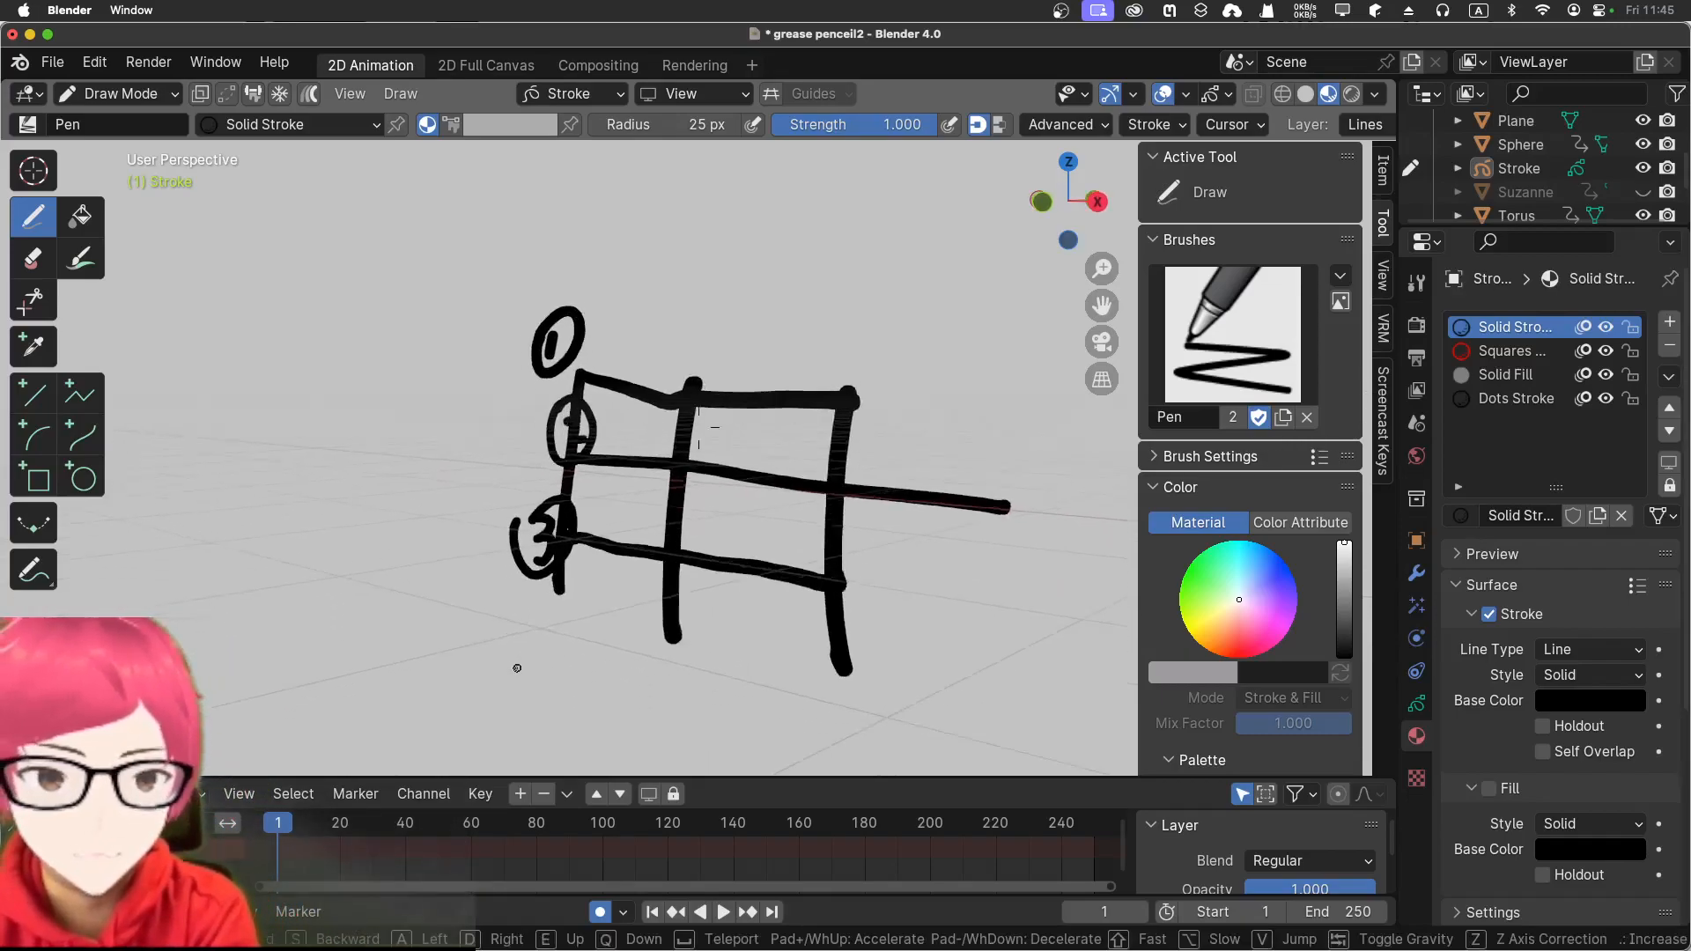
key(d)
click(547, 669)
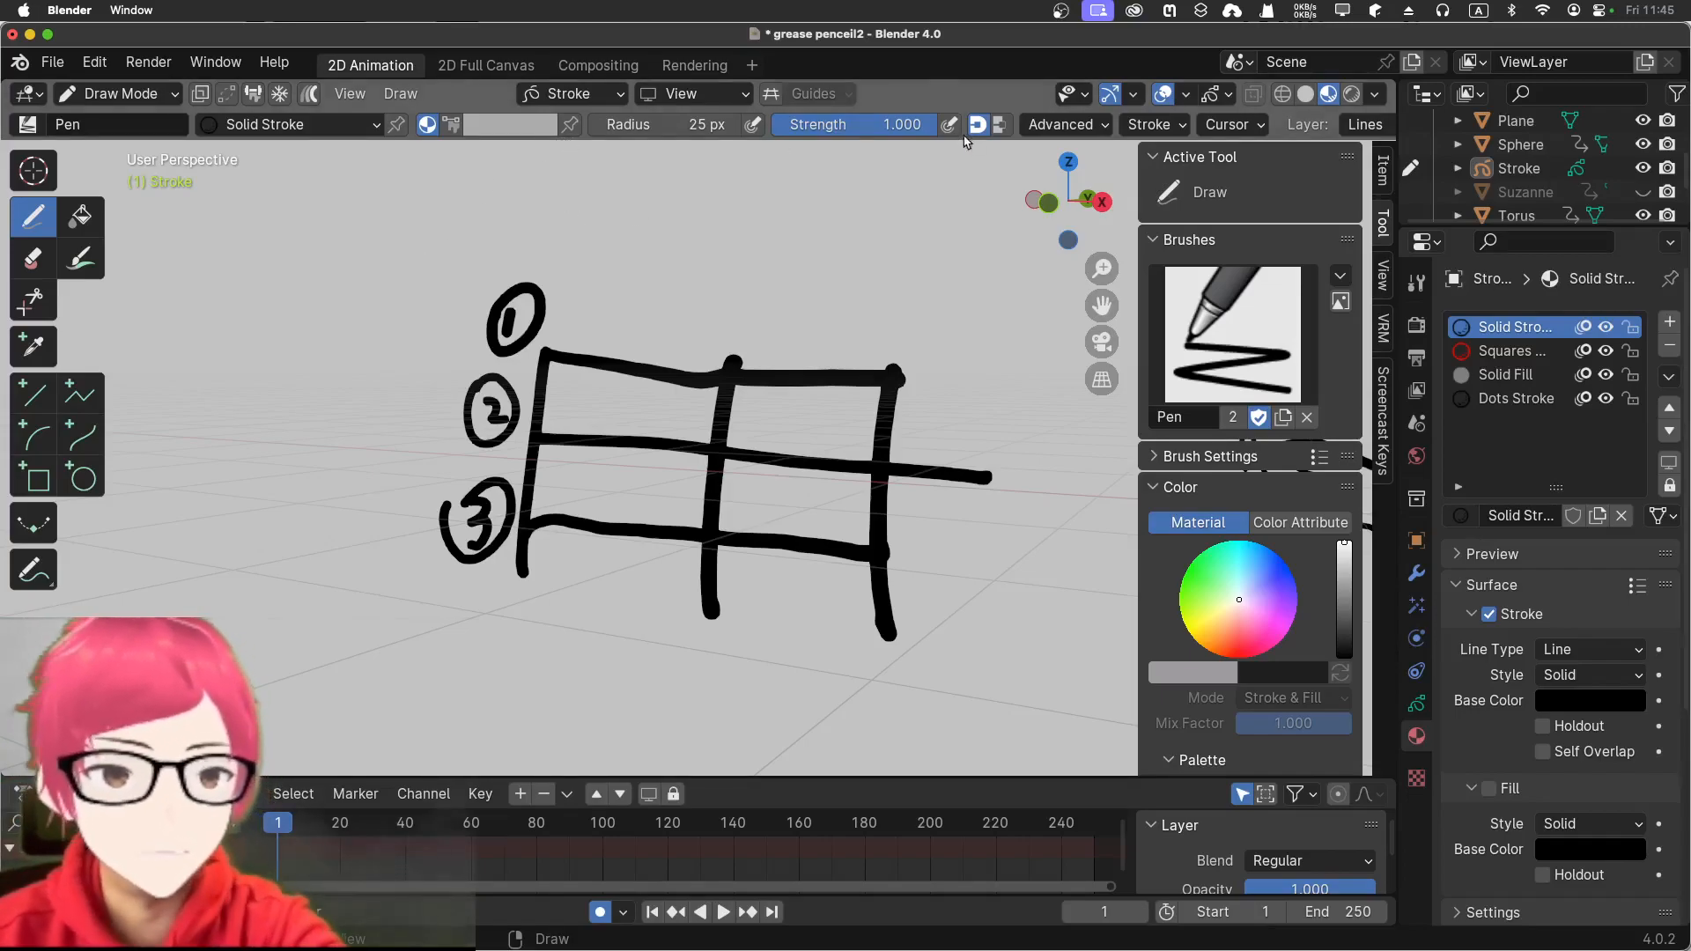
click(1287, 525)
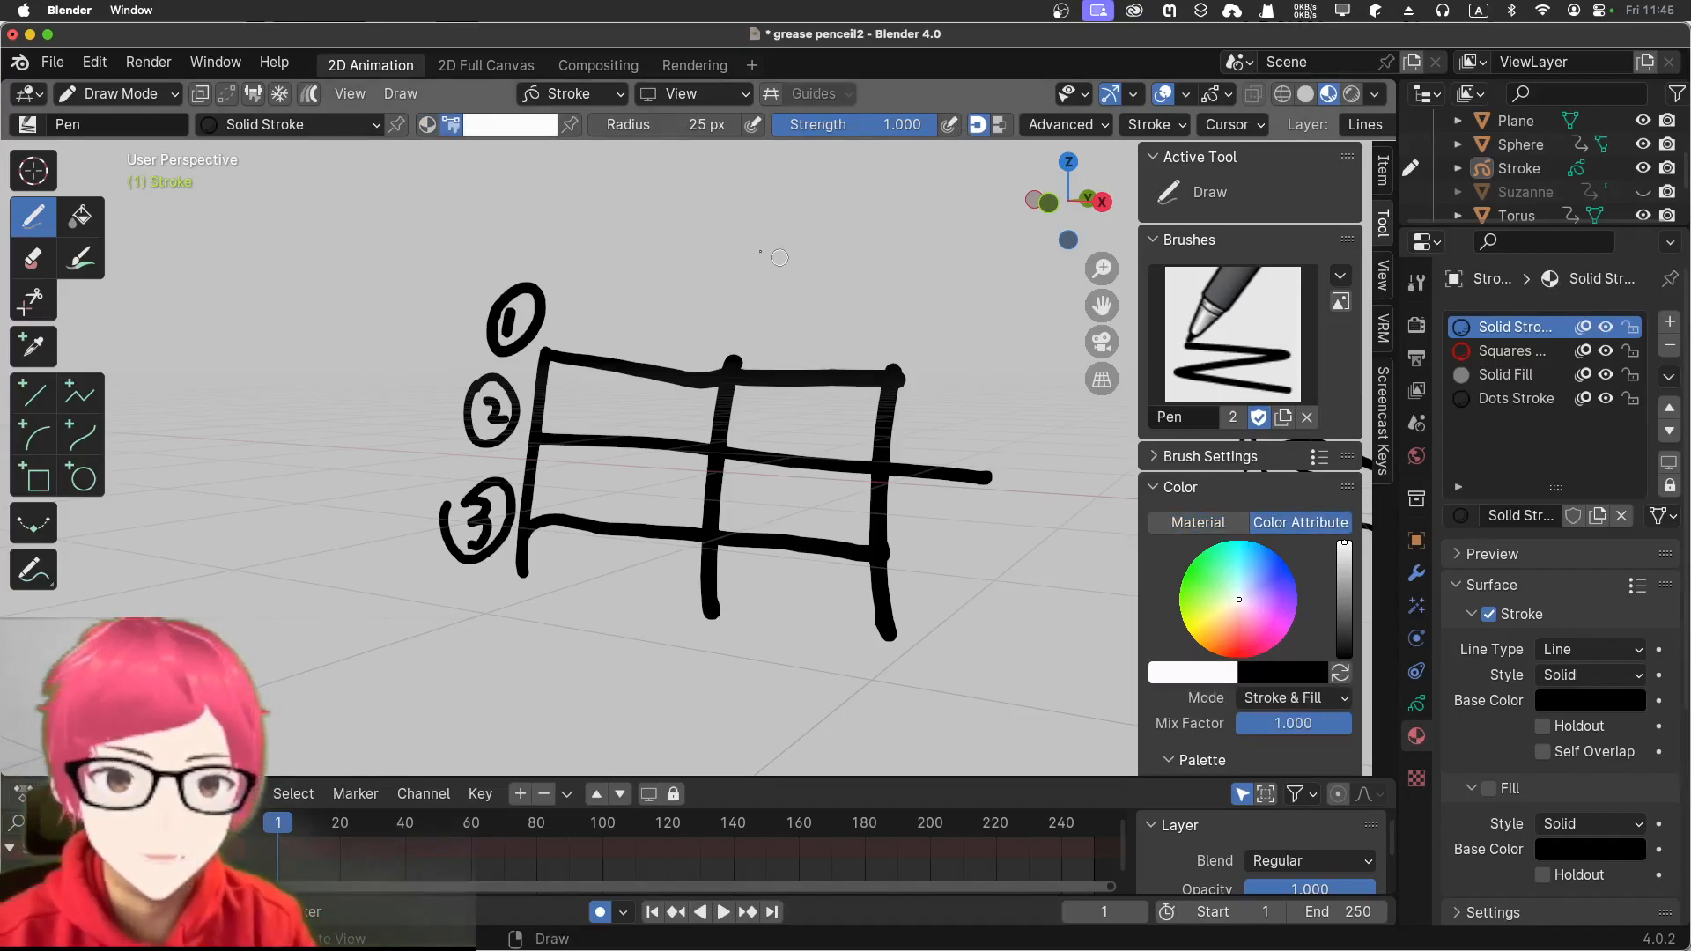
click(33, 258)
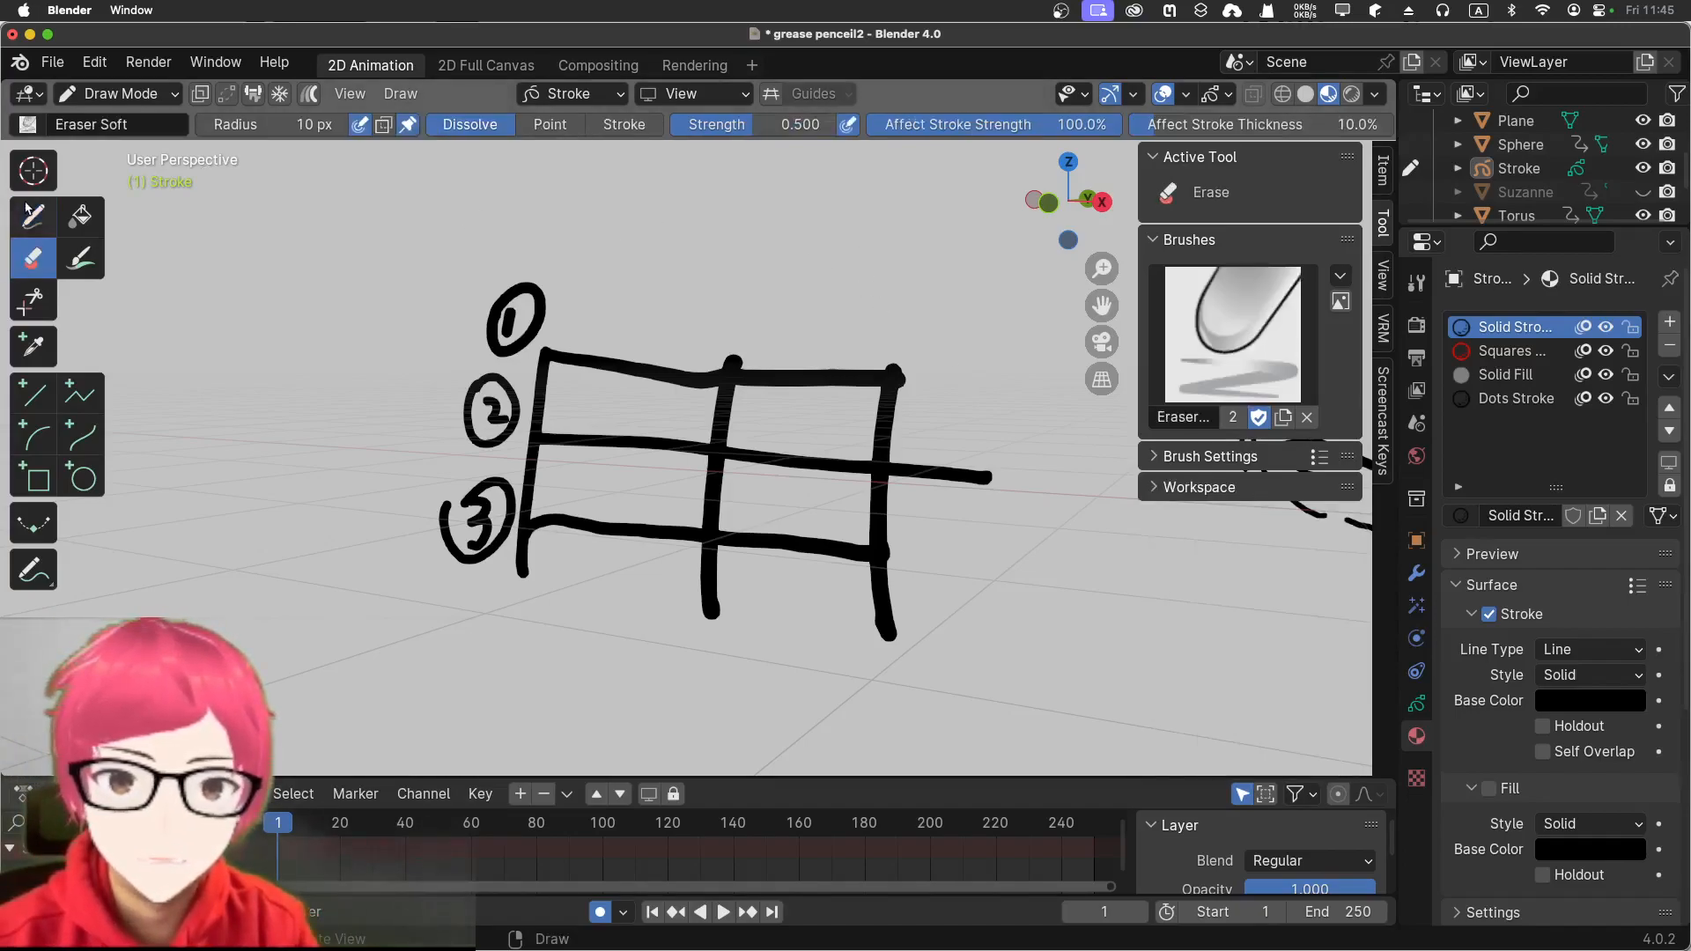
click(33, 216)
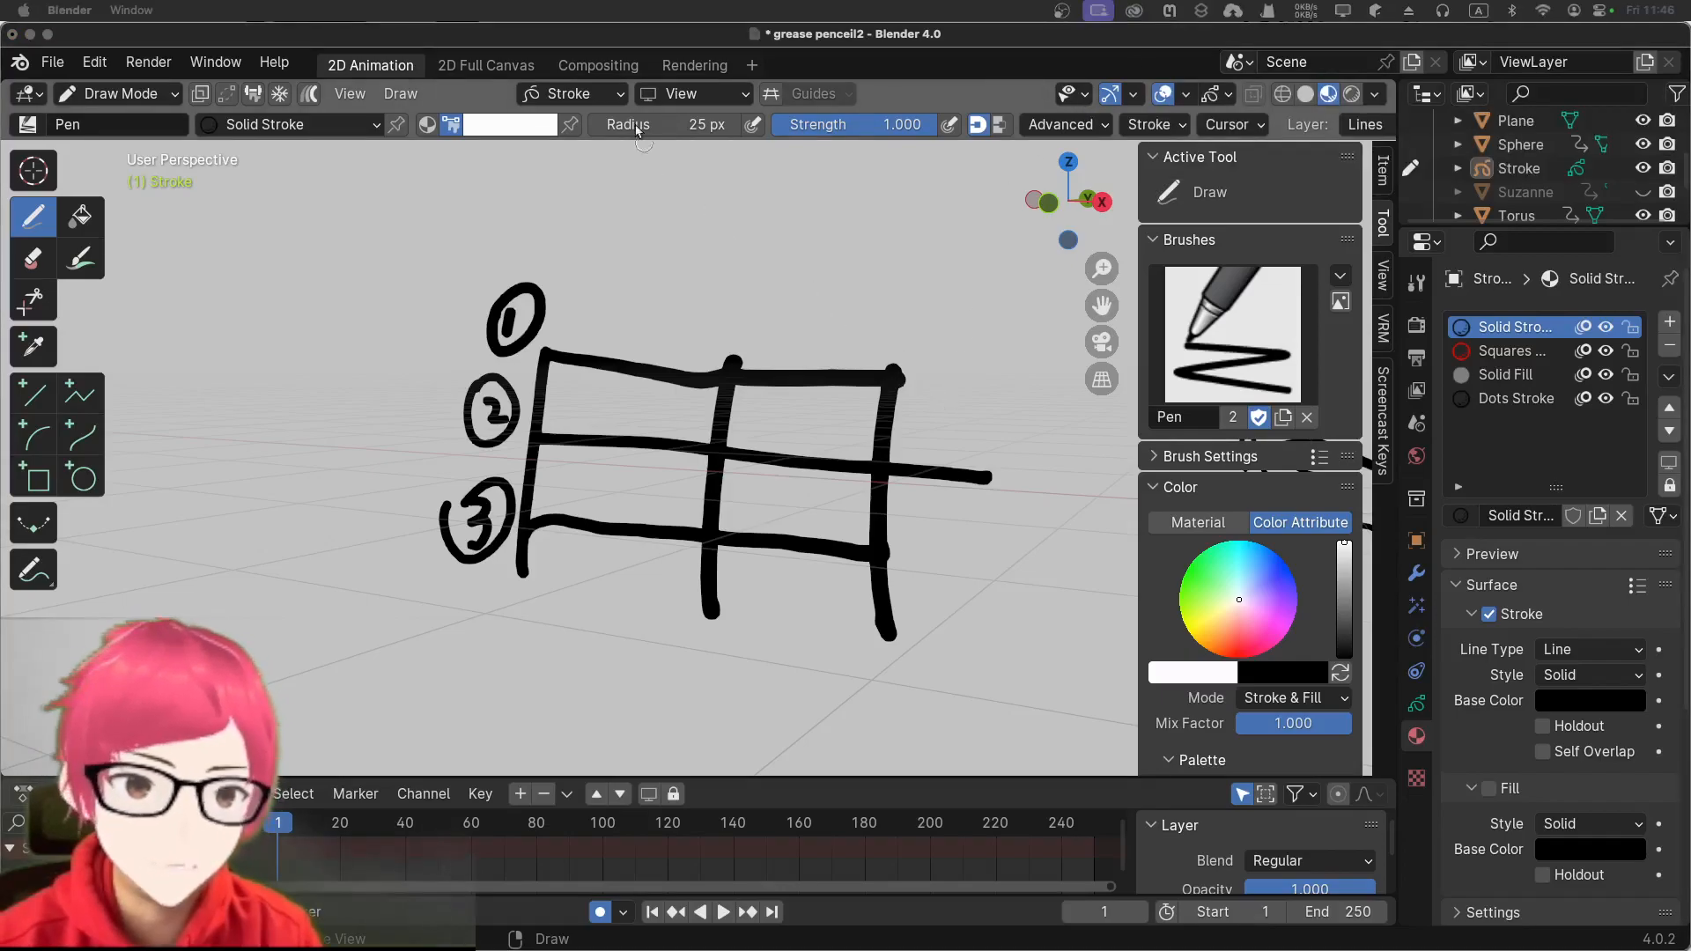
click(569, 93)
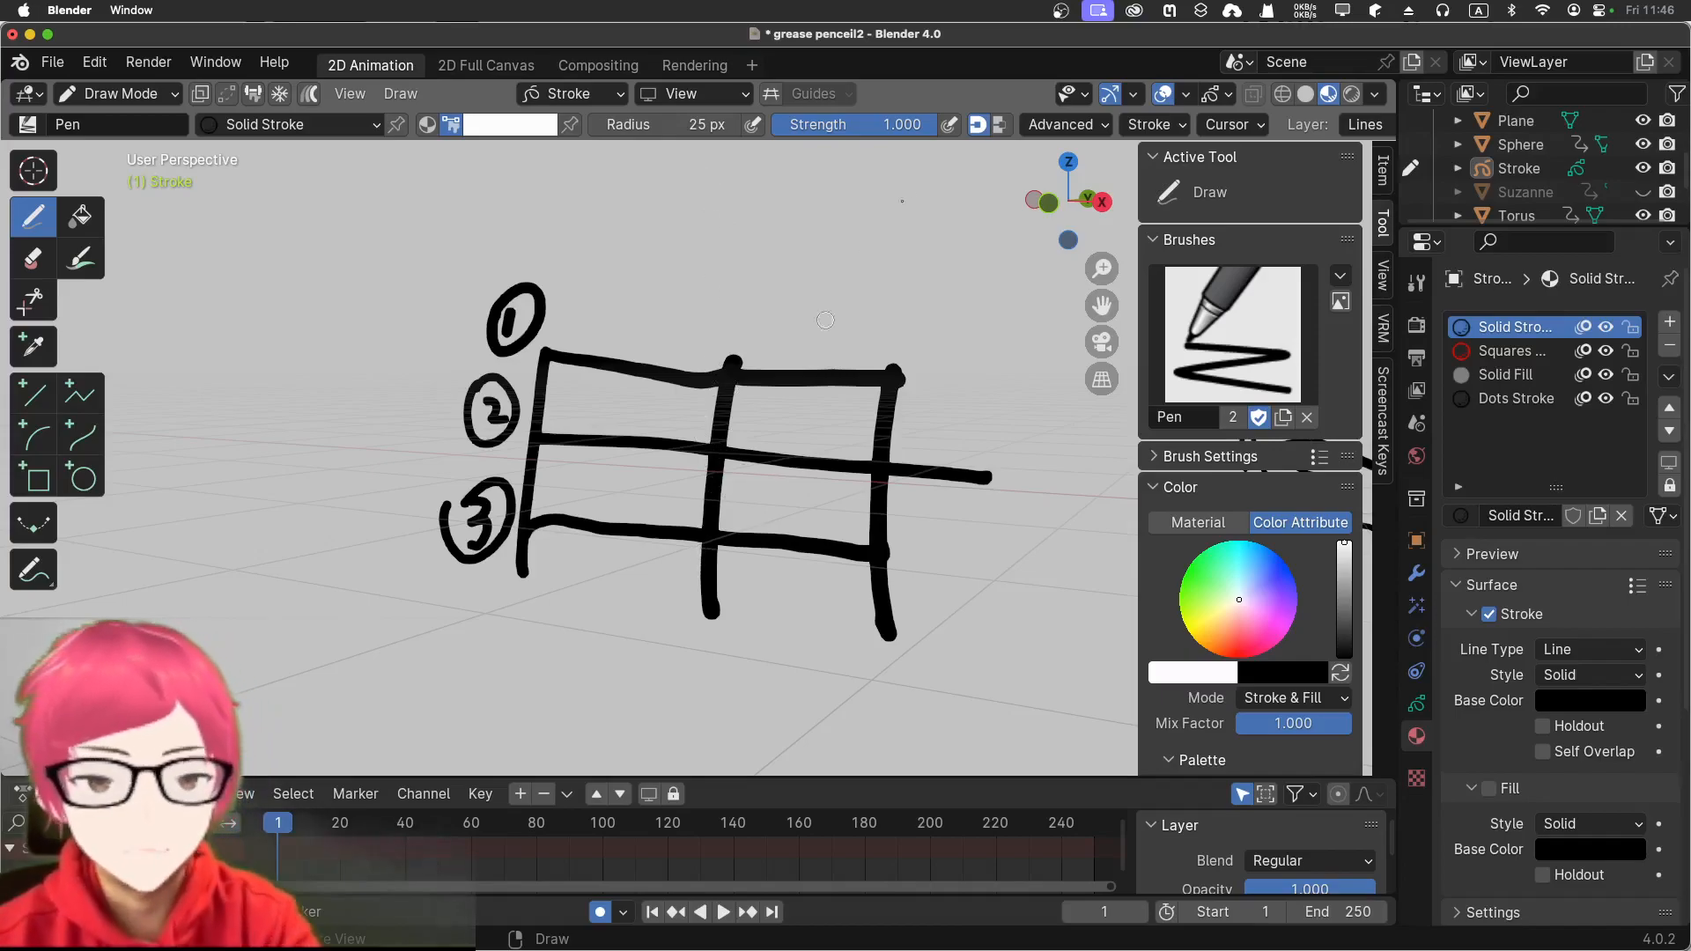
drag(524, 573, 633, 593)
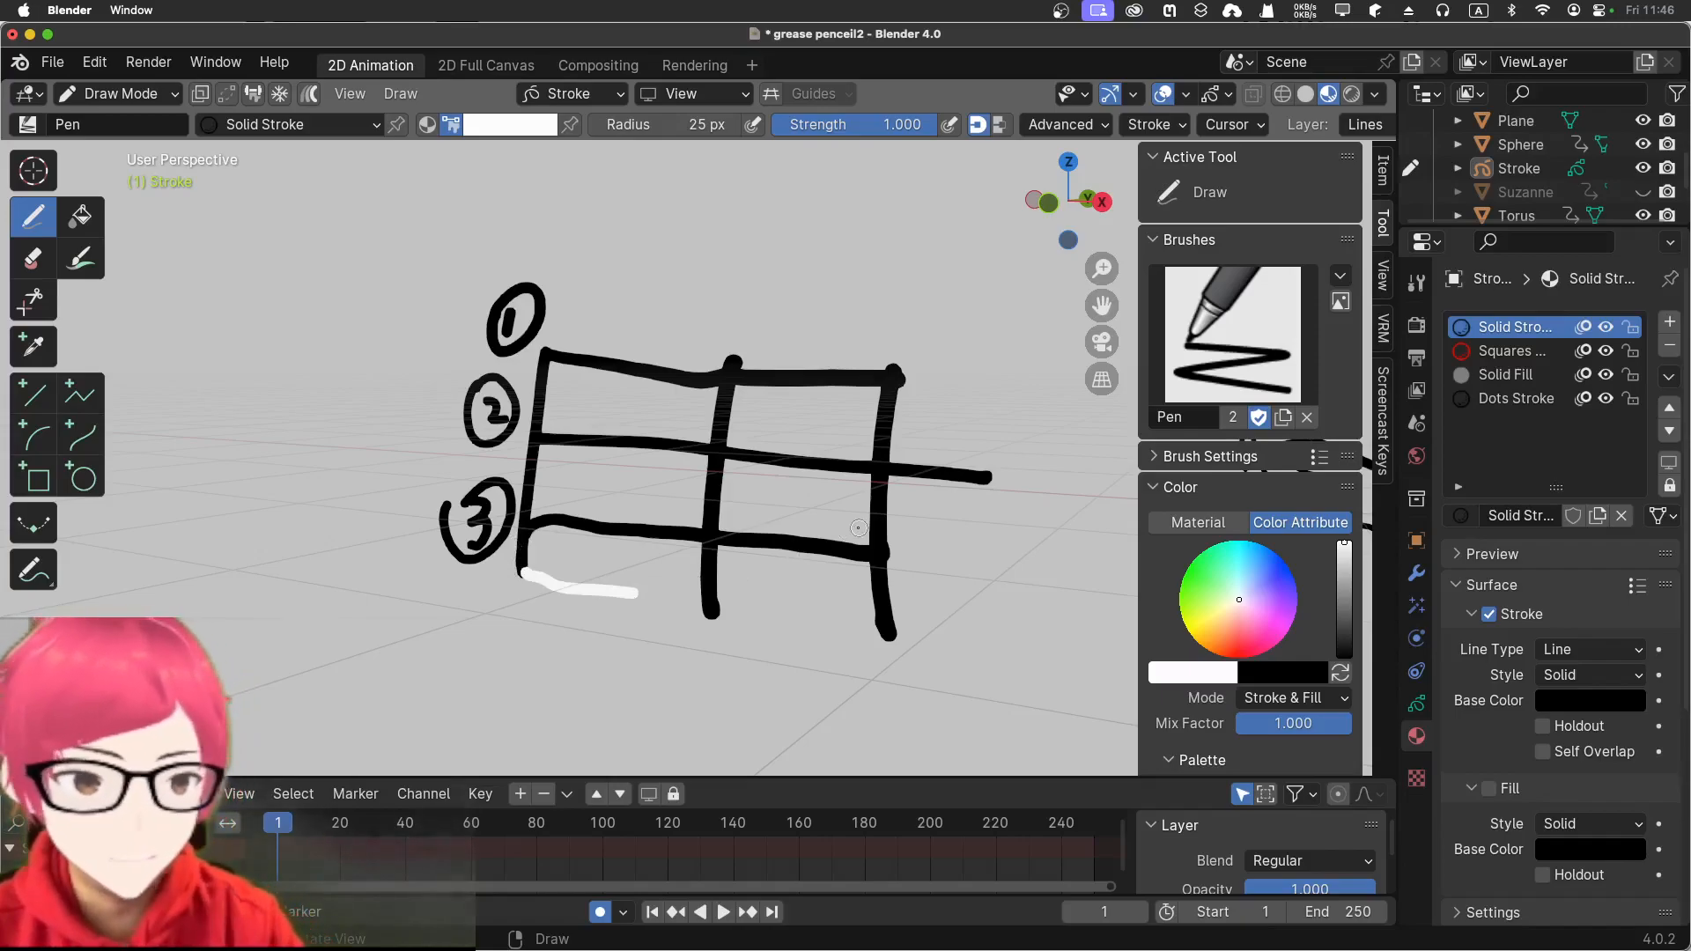
key(super+z)
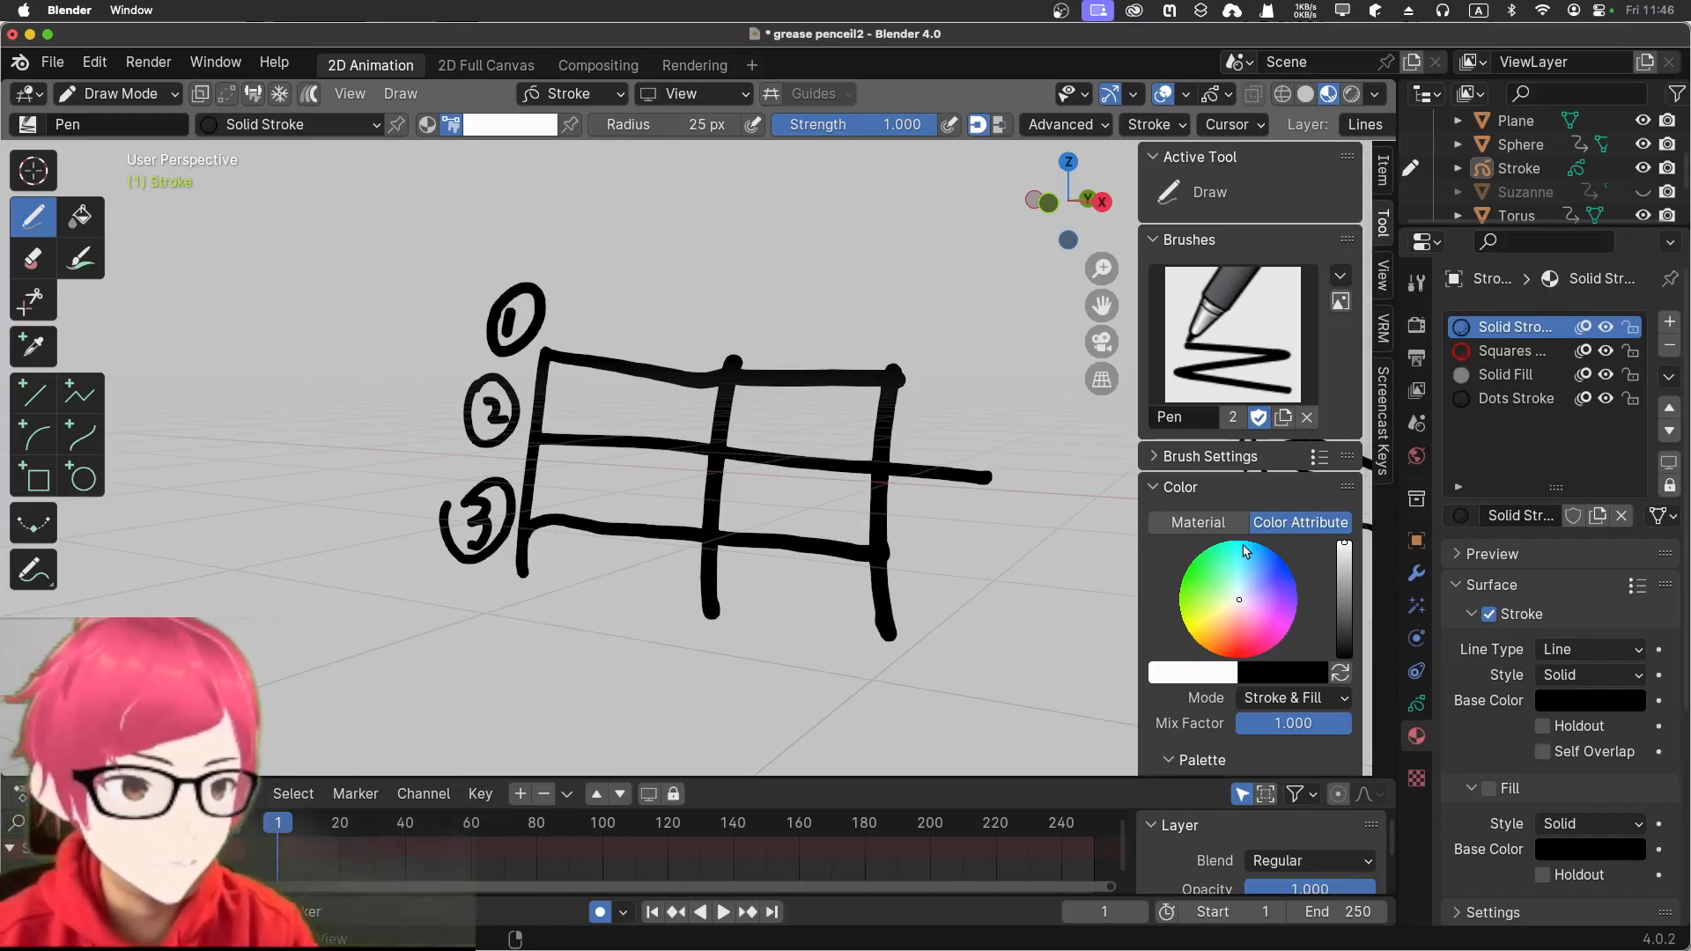
Switch the pen's drawing color back to Material and draw a bottom horizontal stroke joining the lower ends of the three vertical strokes
click(1193, 522)
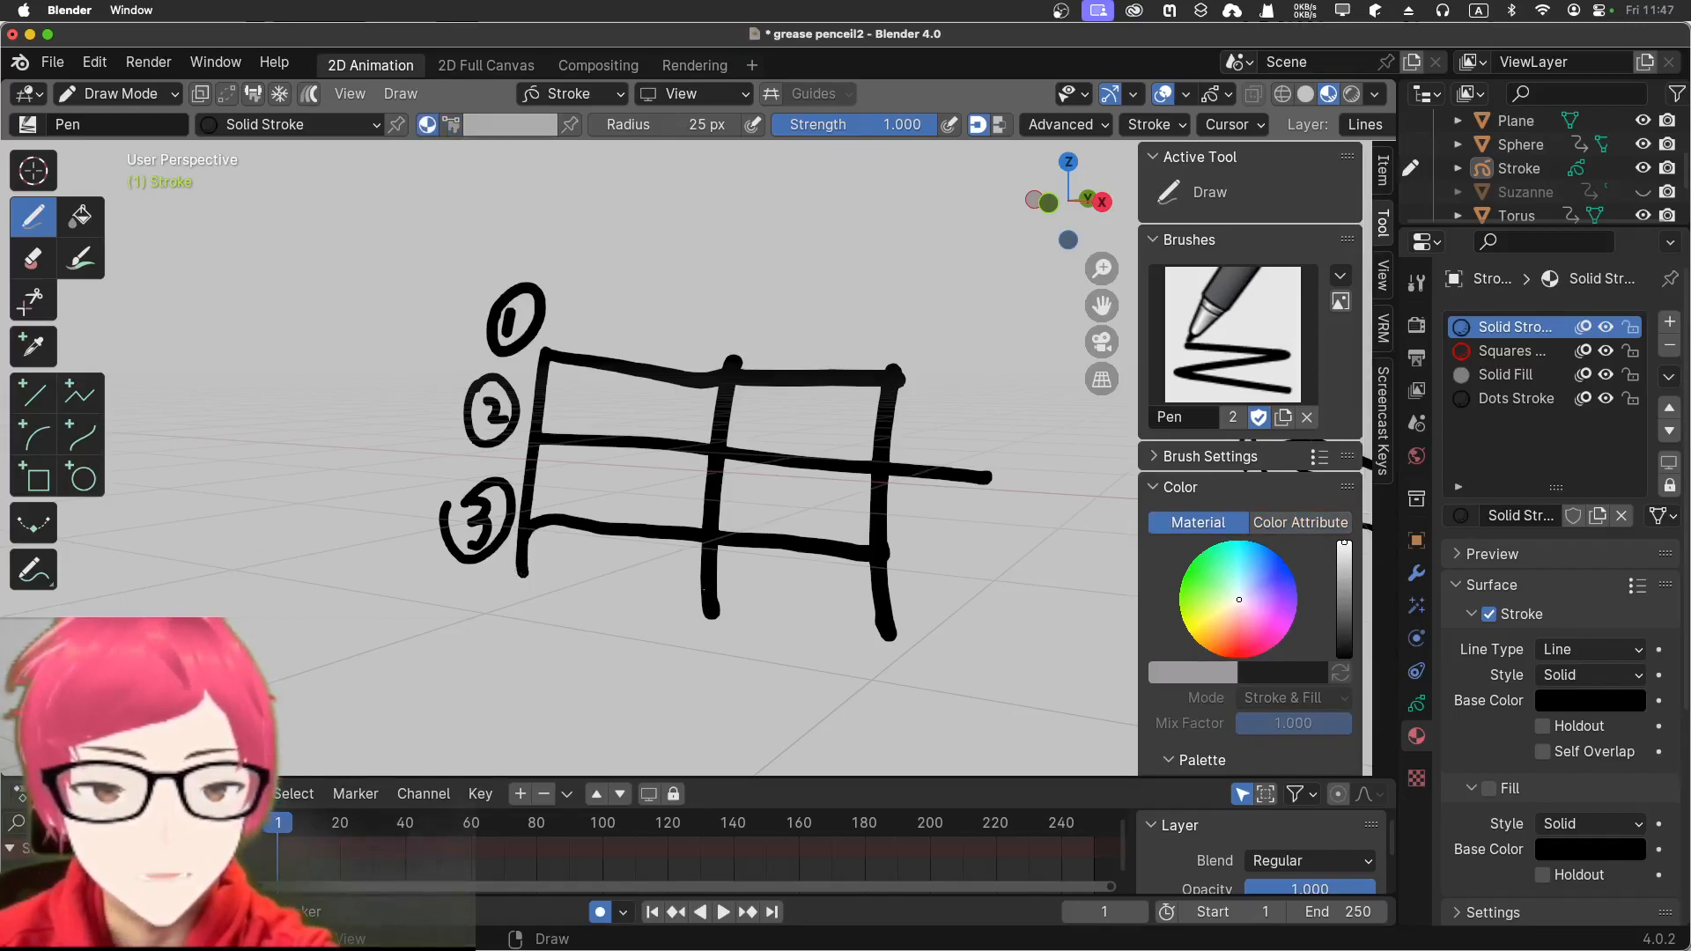
drag(520, 573, 894, 641)
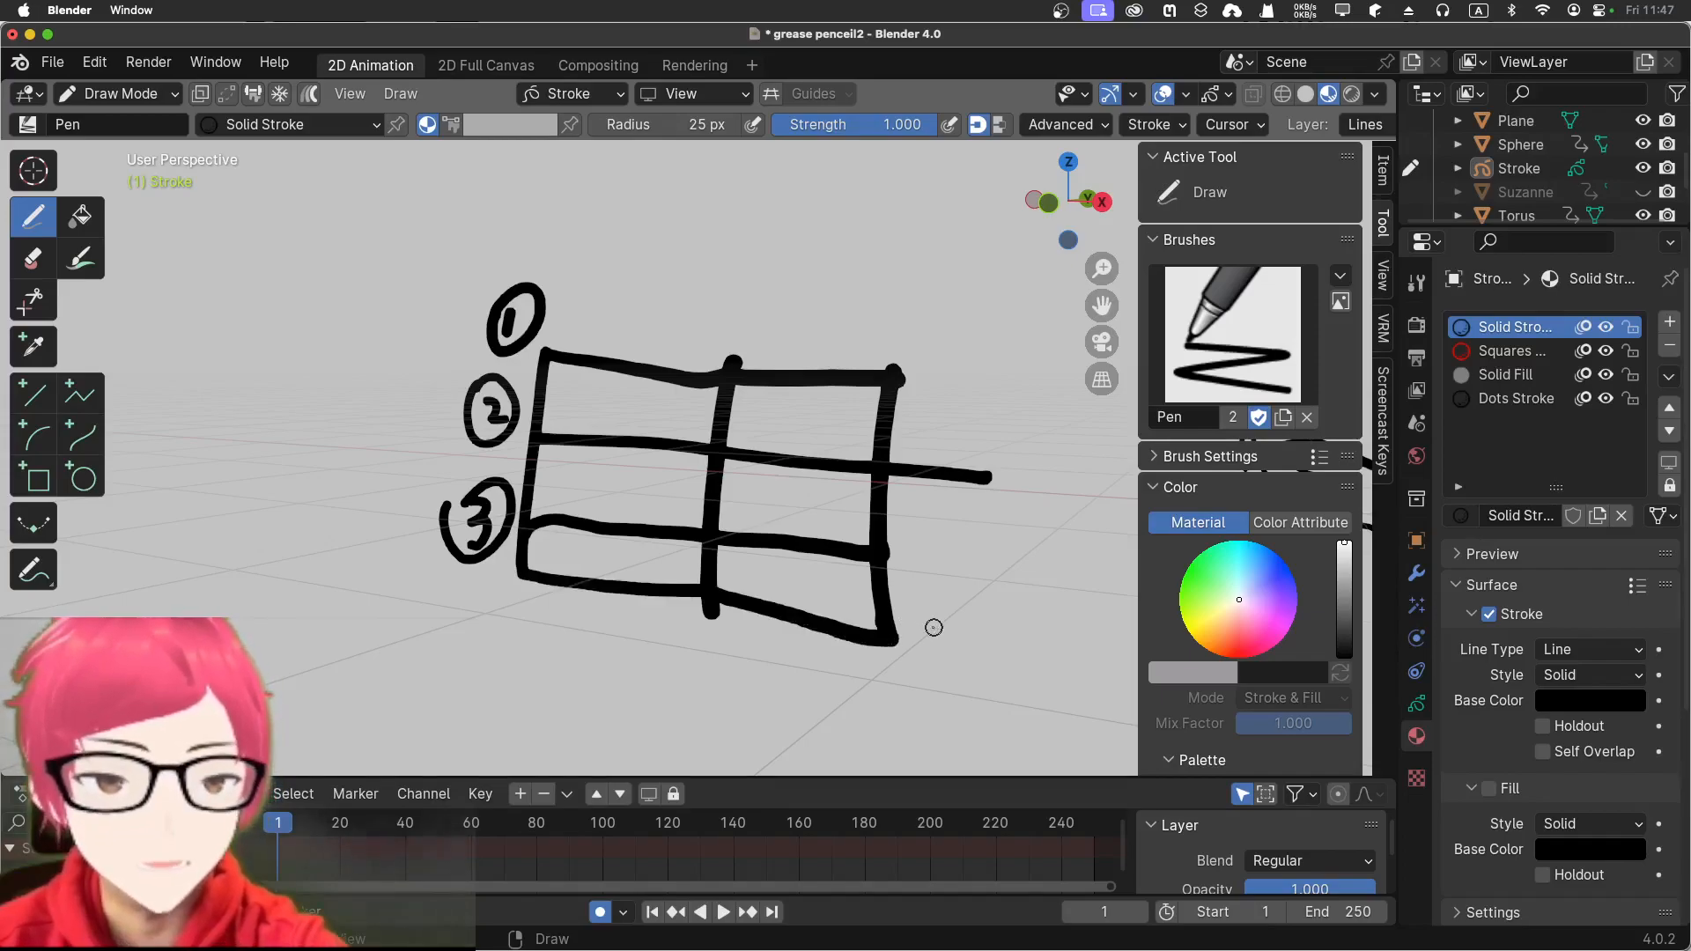
Examine the stroke grid and the drawn head beside it from several angles and distances
middle_drag(947, 642, 947, 634)
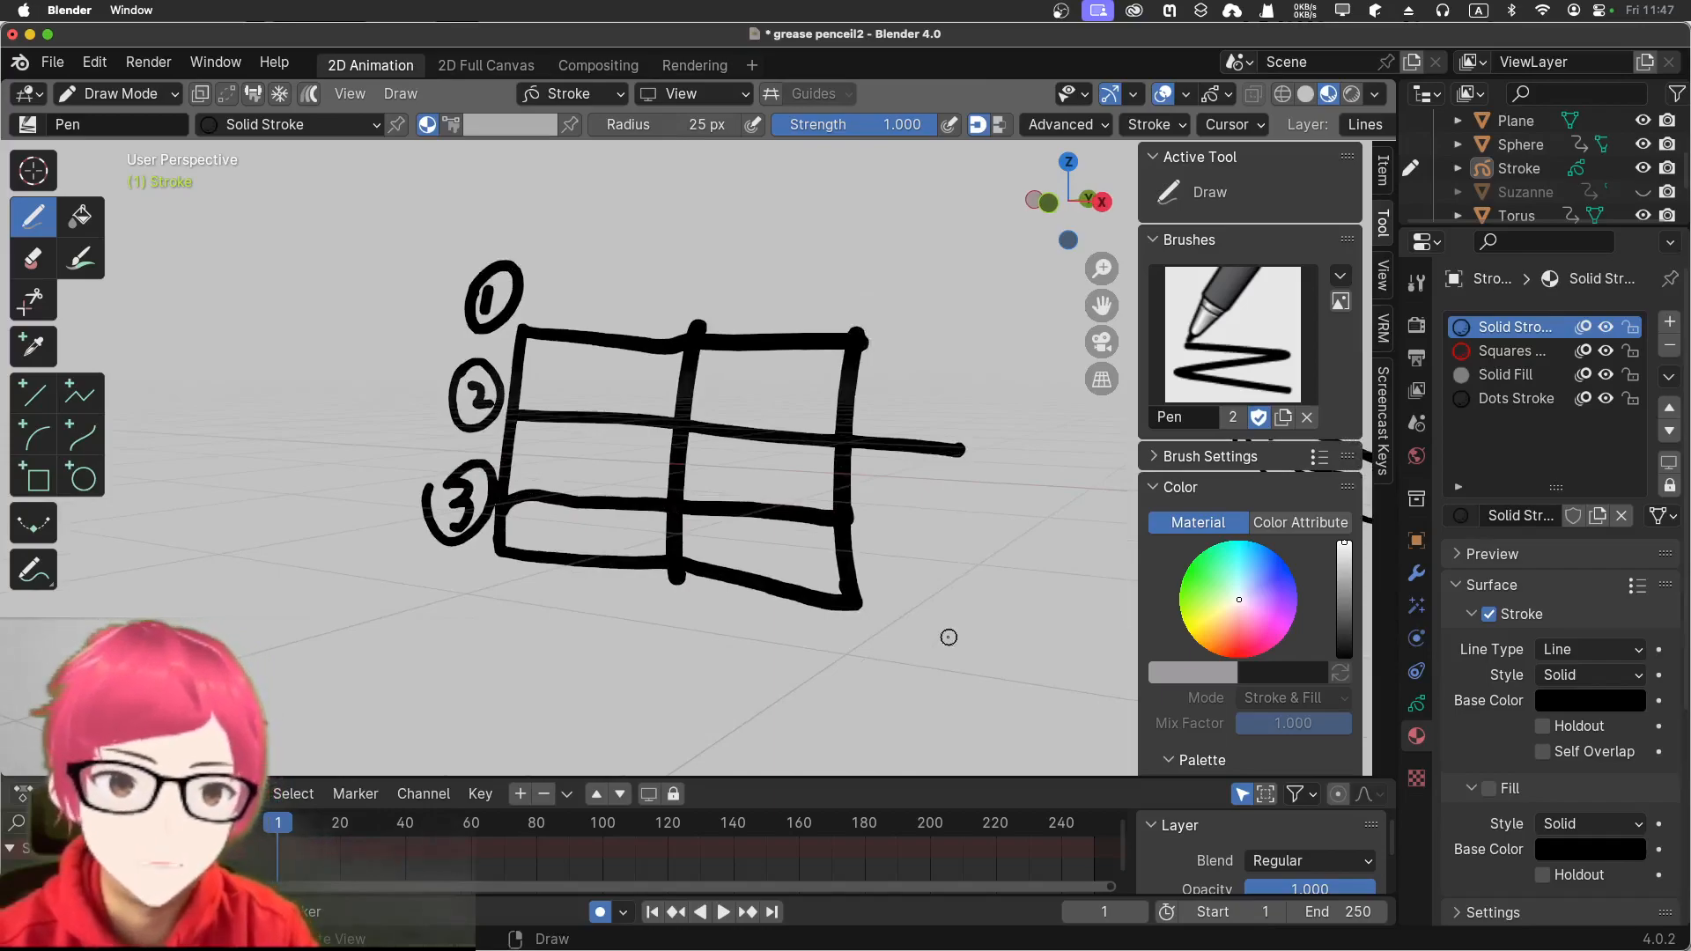
key(Home)
scroll(977, 568, up, 4)
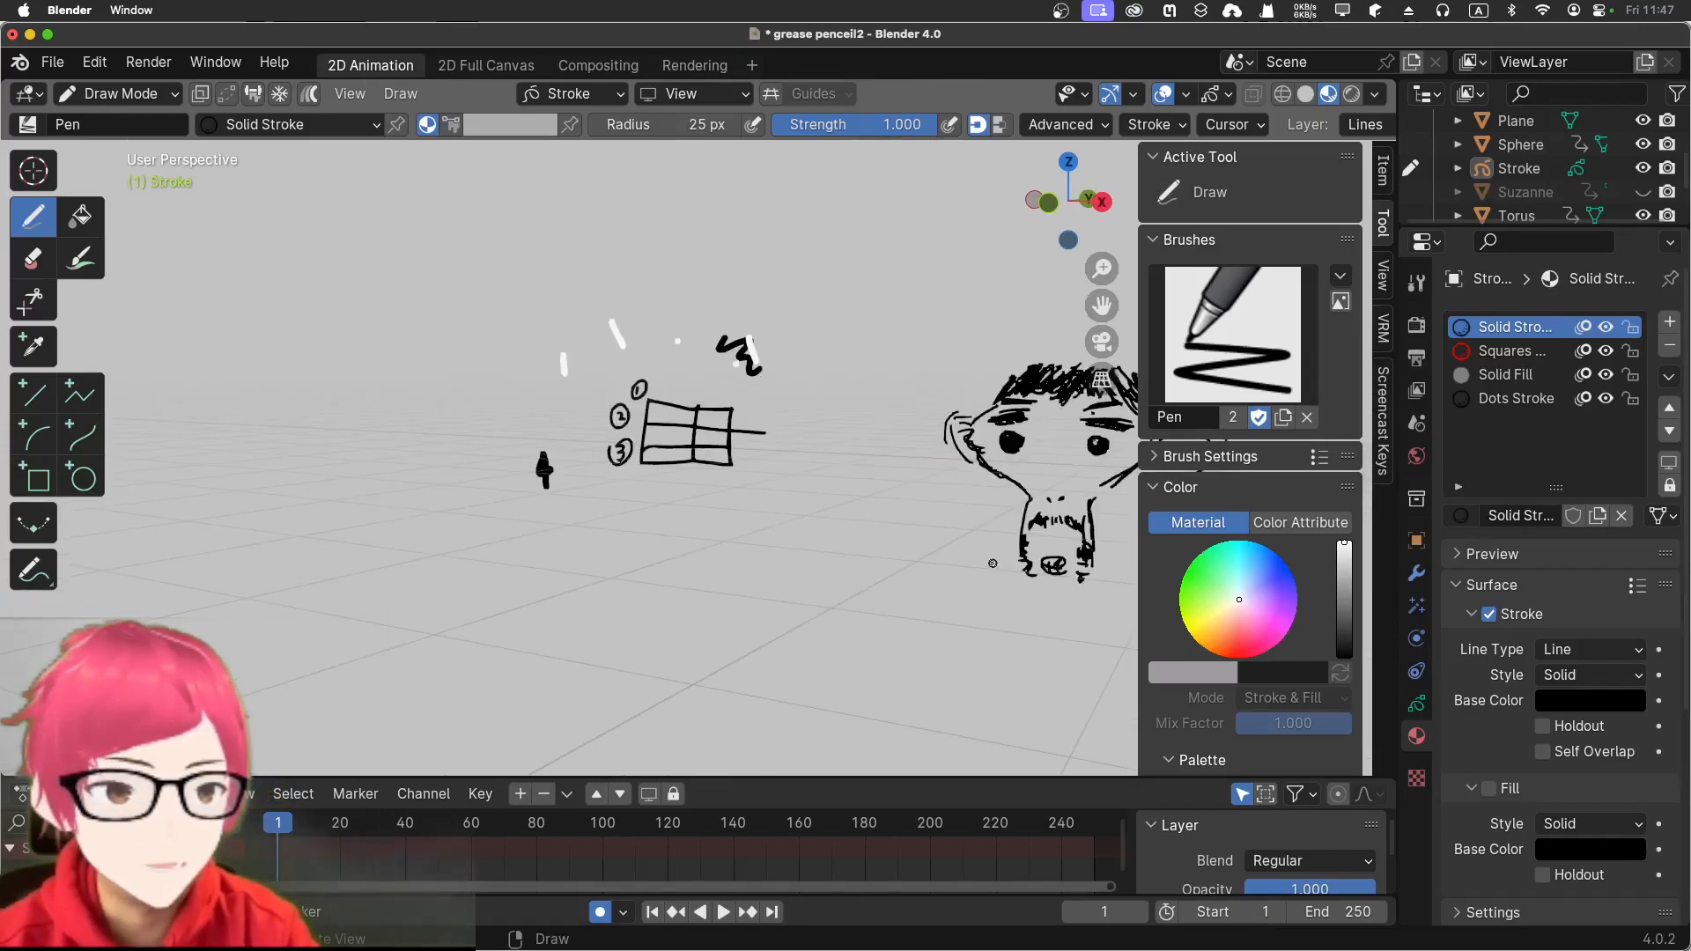
middle_drag(959, 558, 922, 563)
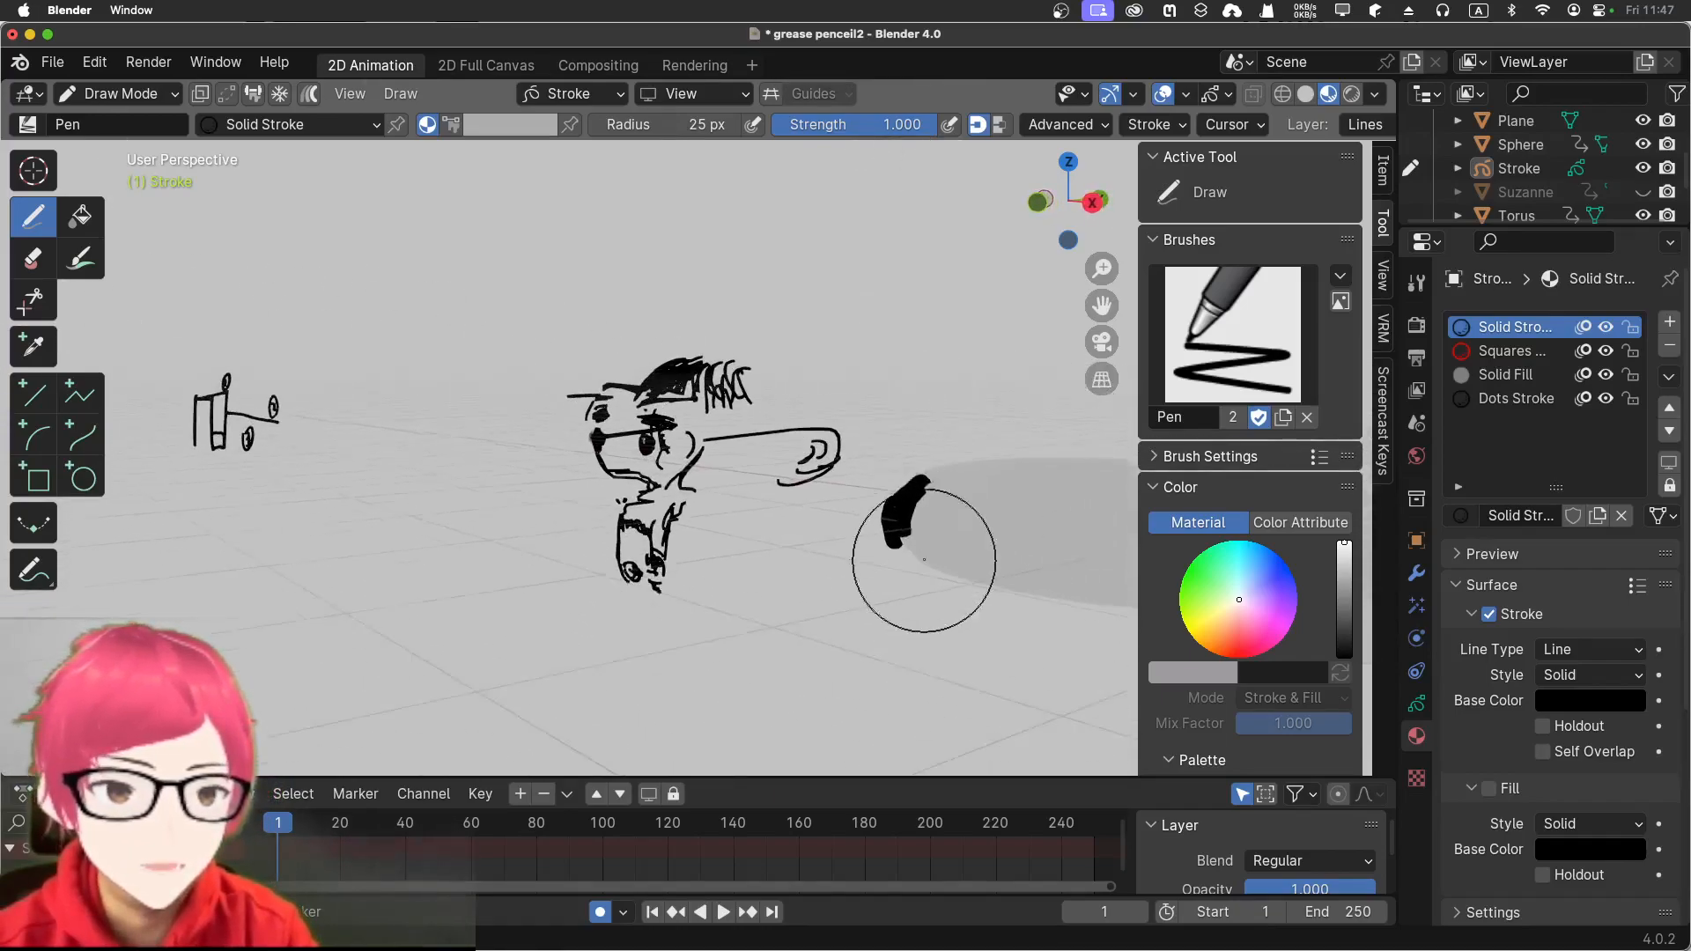
scroll(932, 556, up, 5)
scroll(933, 555, down, 4)
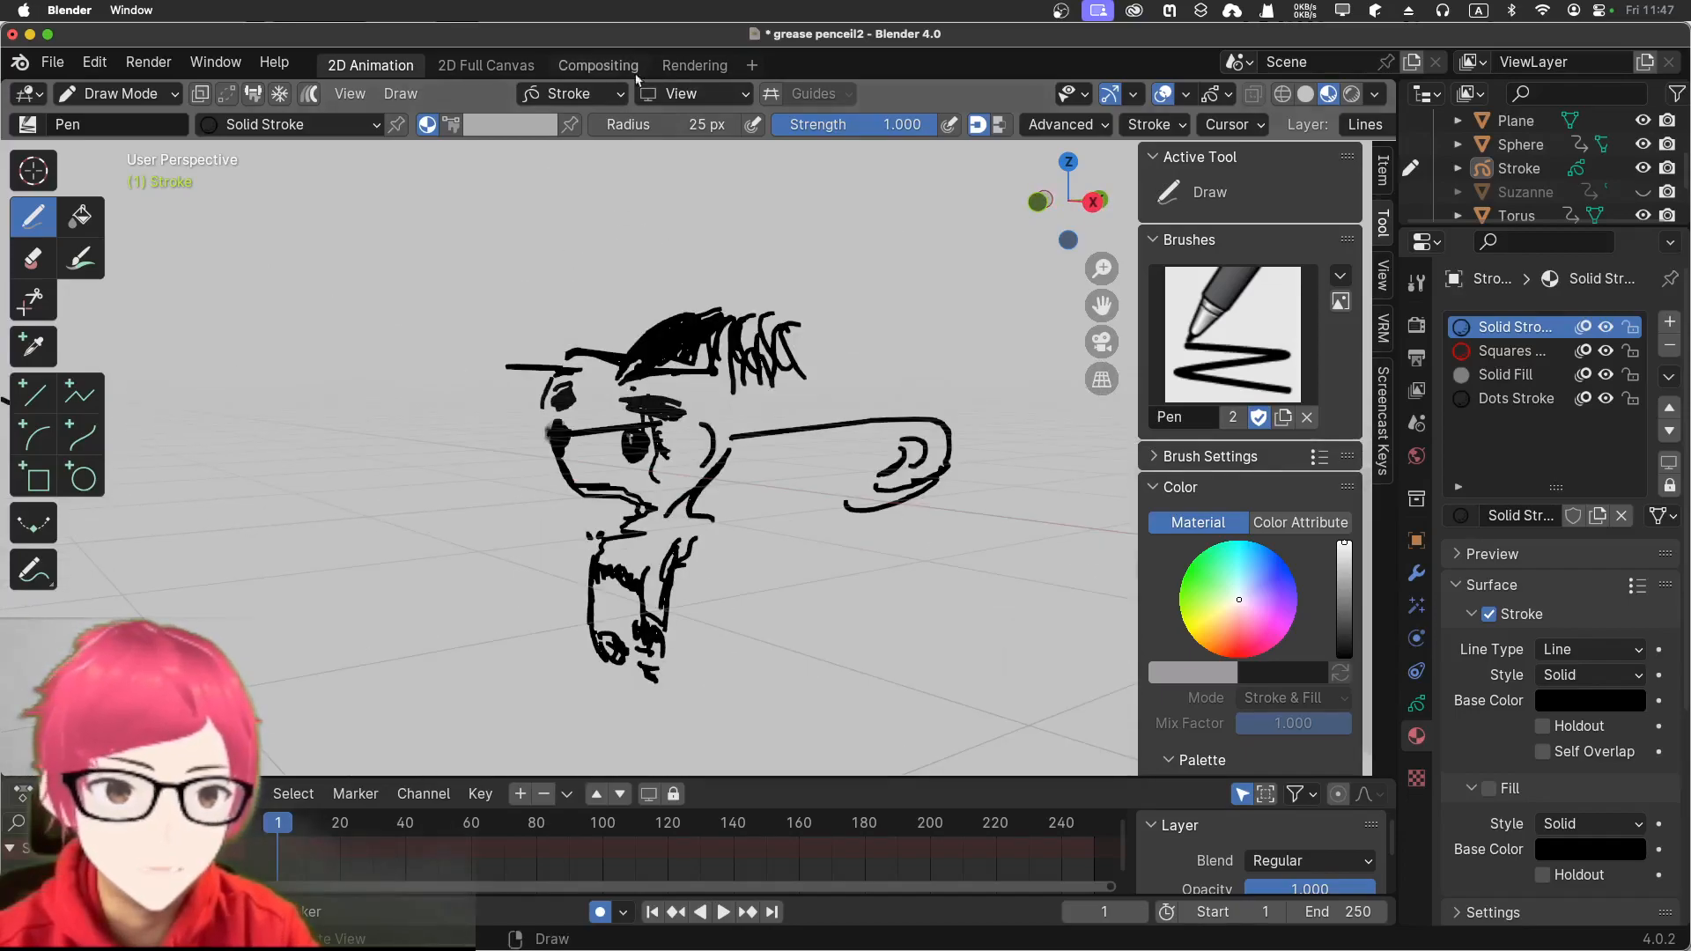
click(600, 94)
click(476, 310)
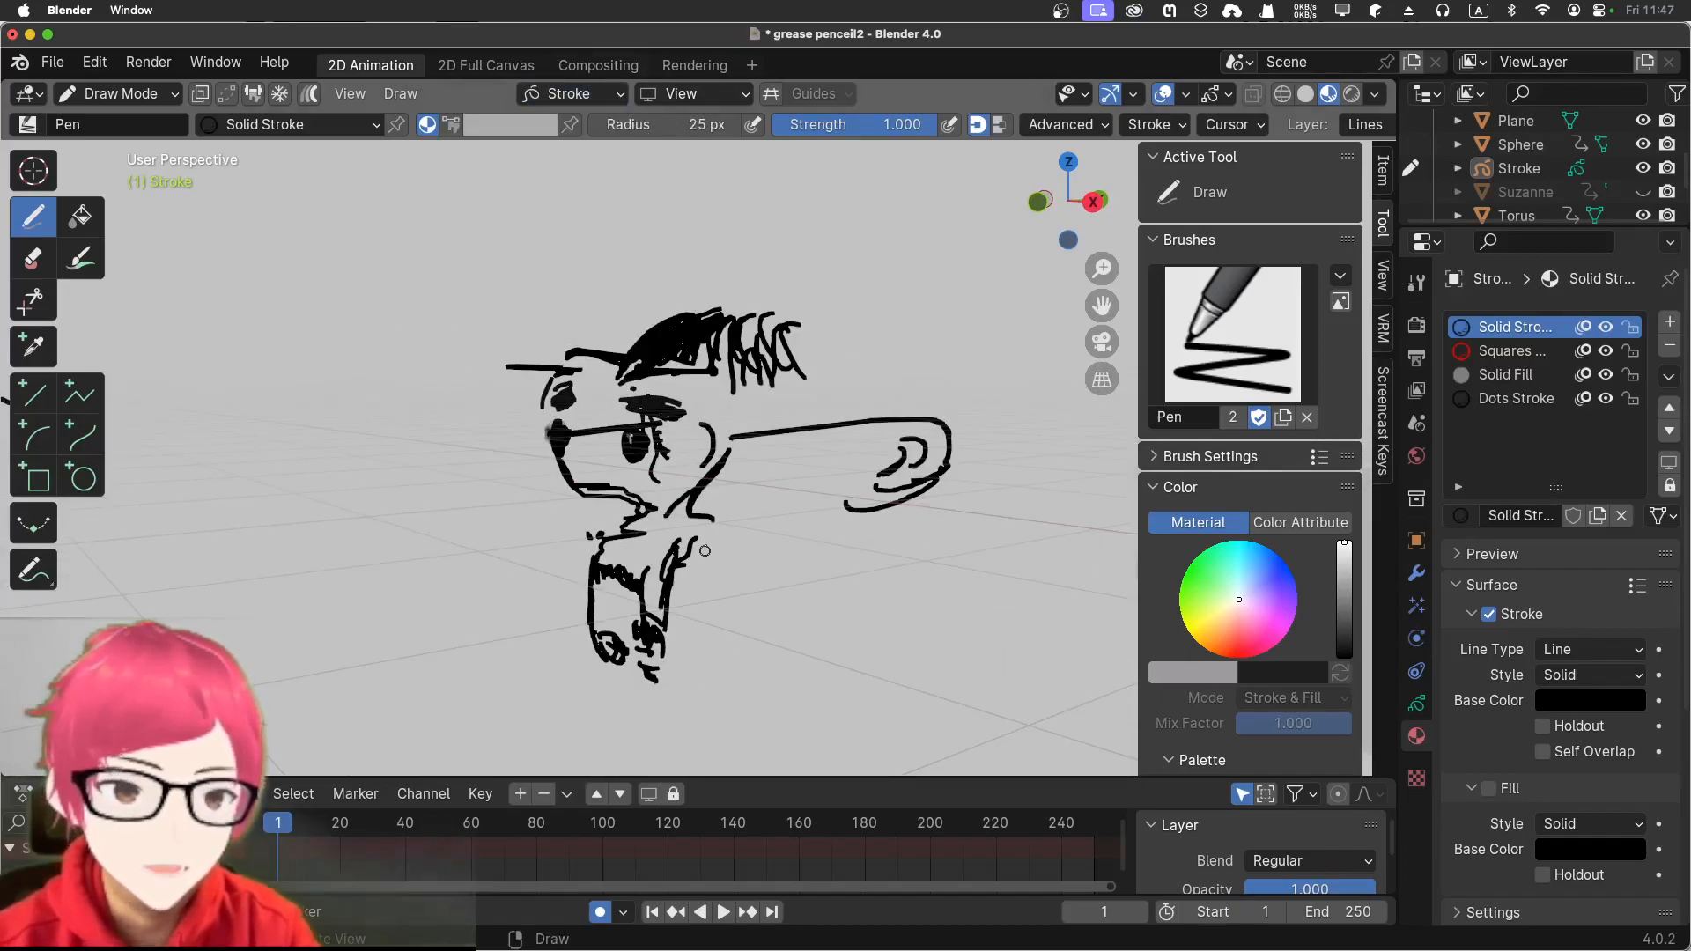
middle_drag(758, 590, 837, 570)
scroll(793, 586, down, 6)
scroll(881, 502, up, 4)
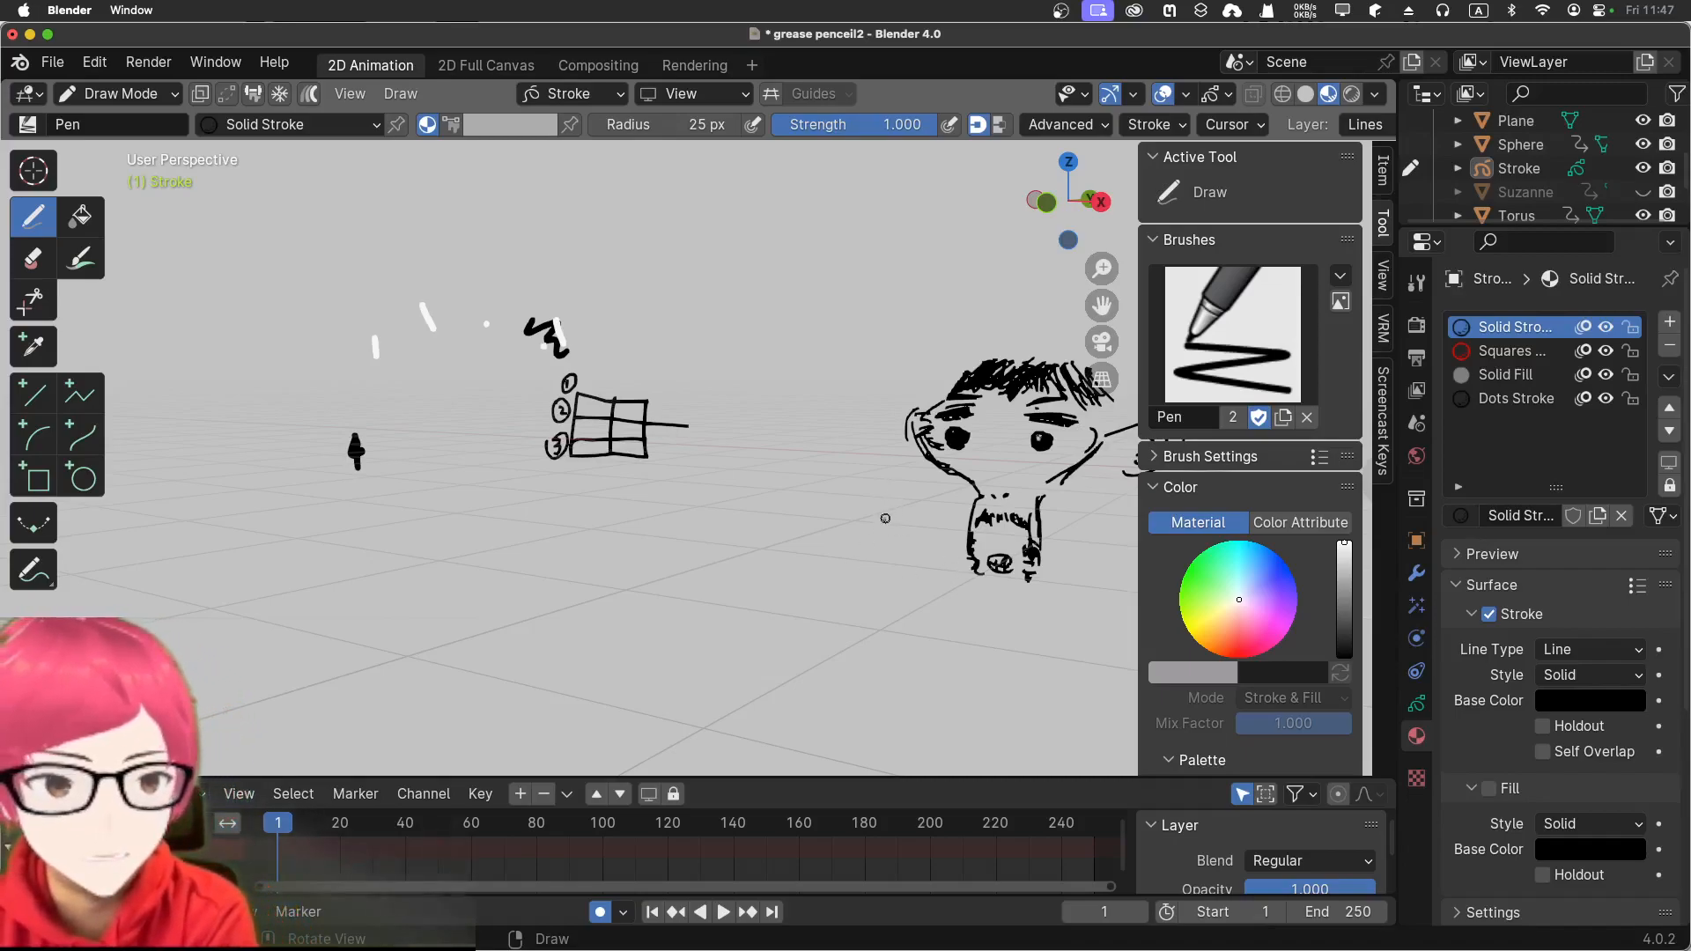
Move through the scene with walk navigation to view the drawn head up close
key(shift+grave)
key(d)
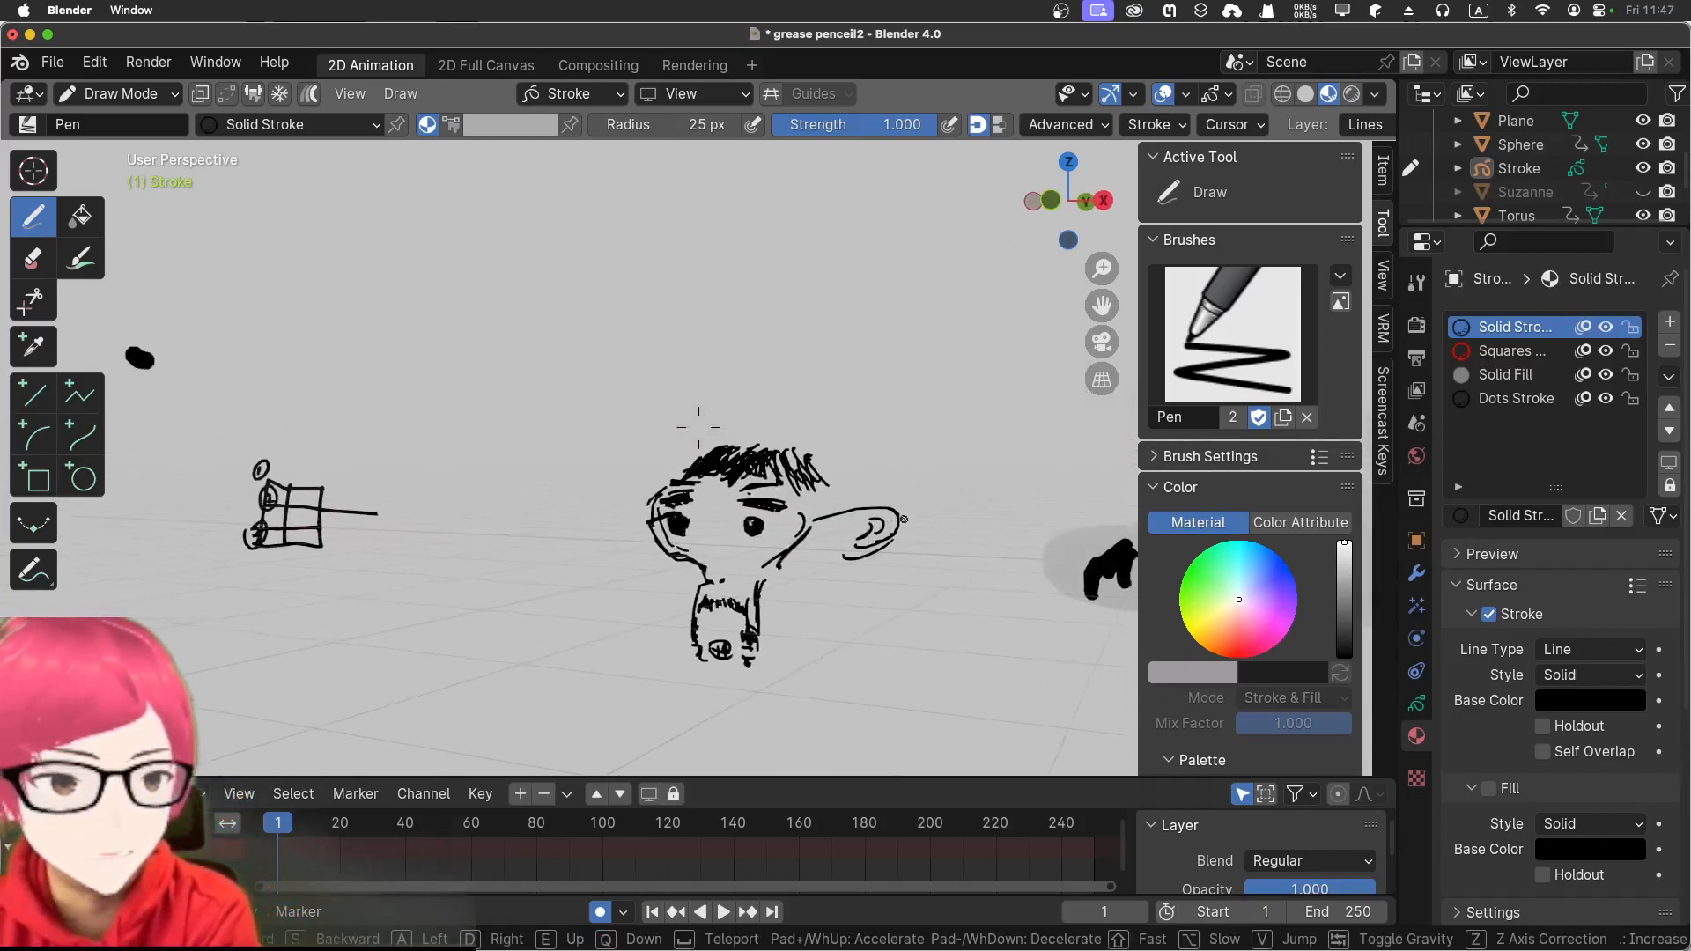
key(w)
key(w)
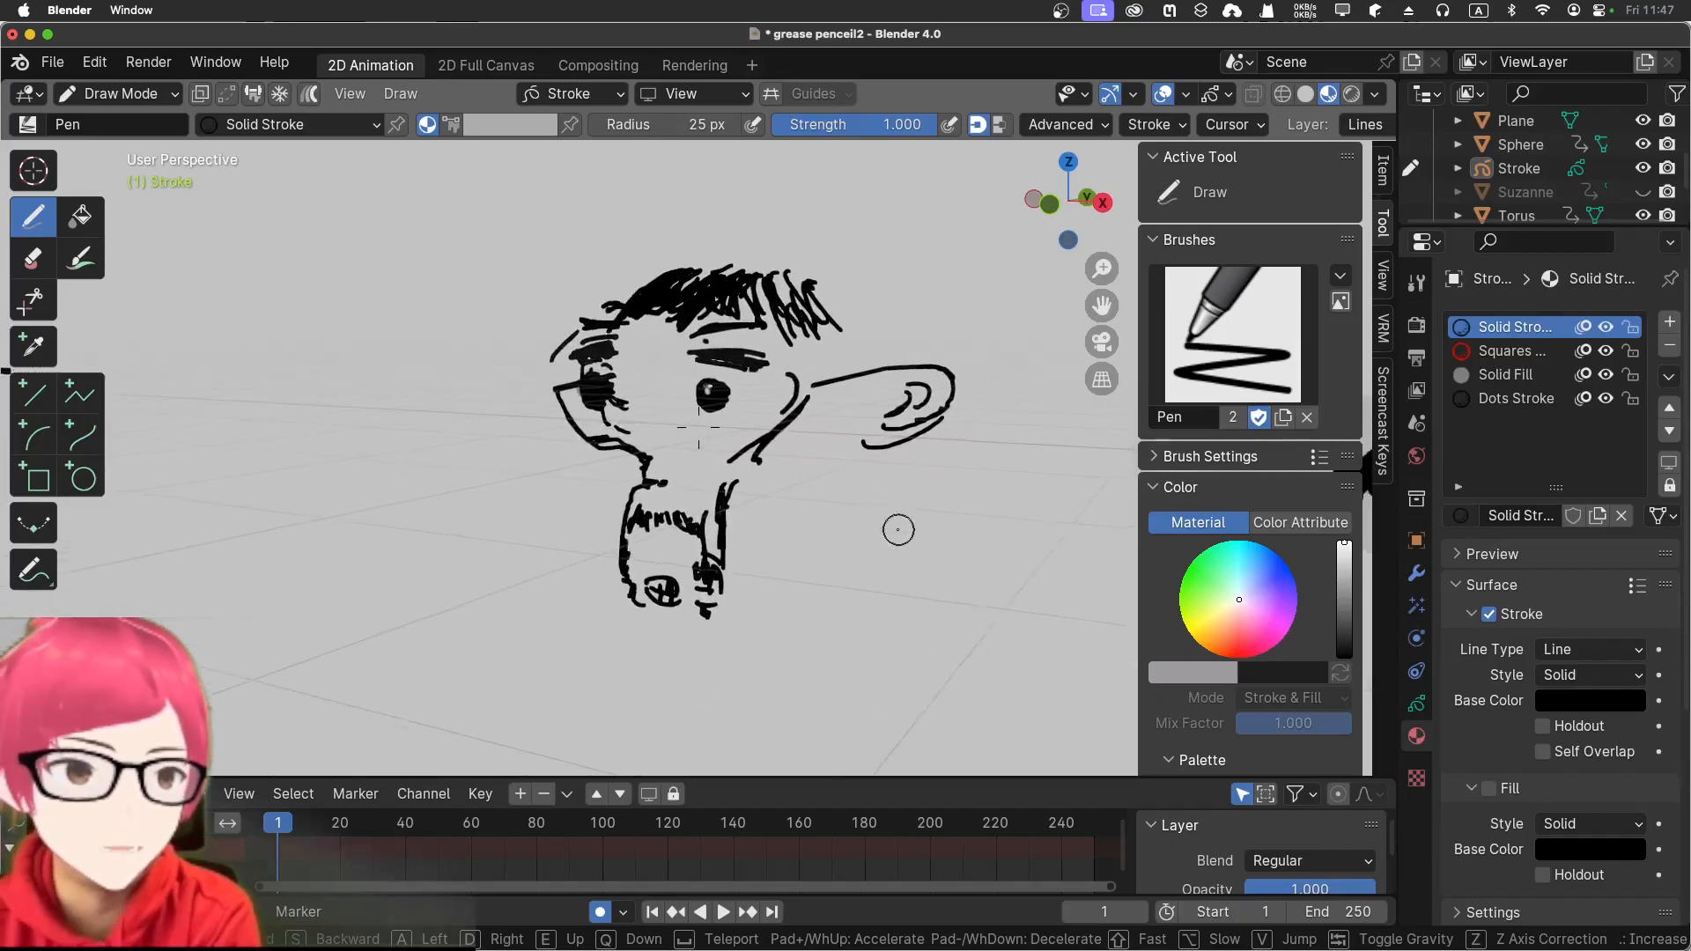
click(898, 529)
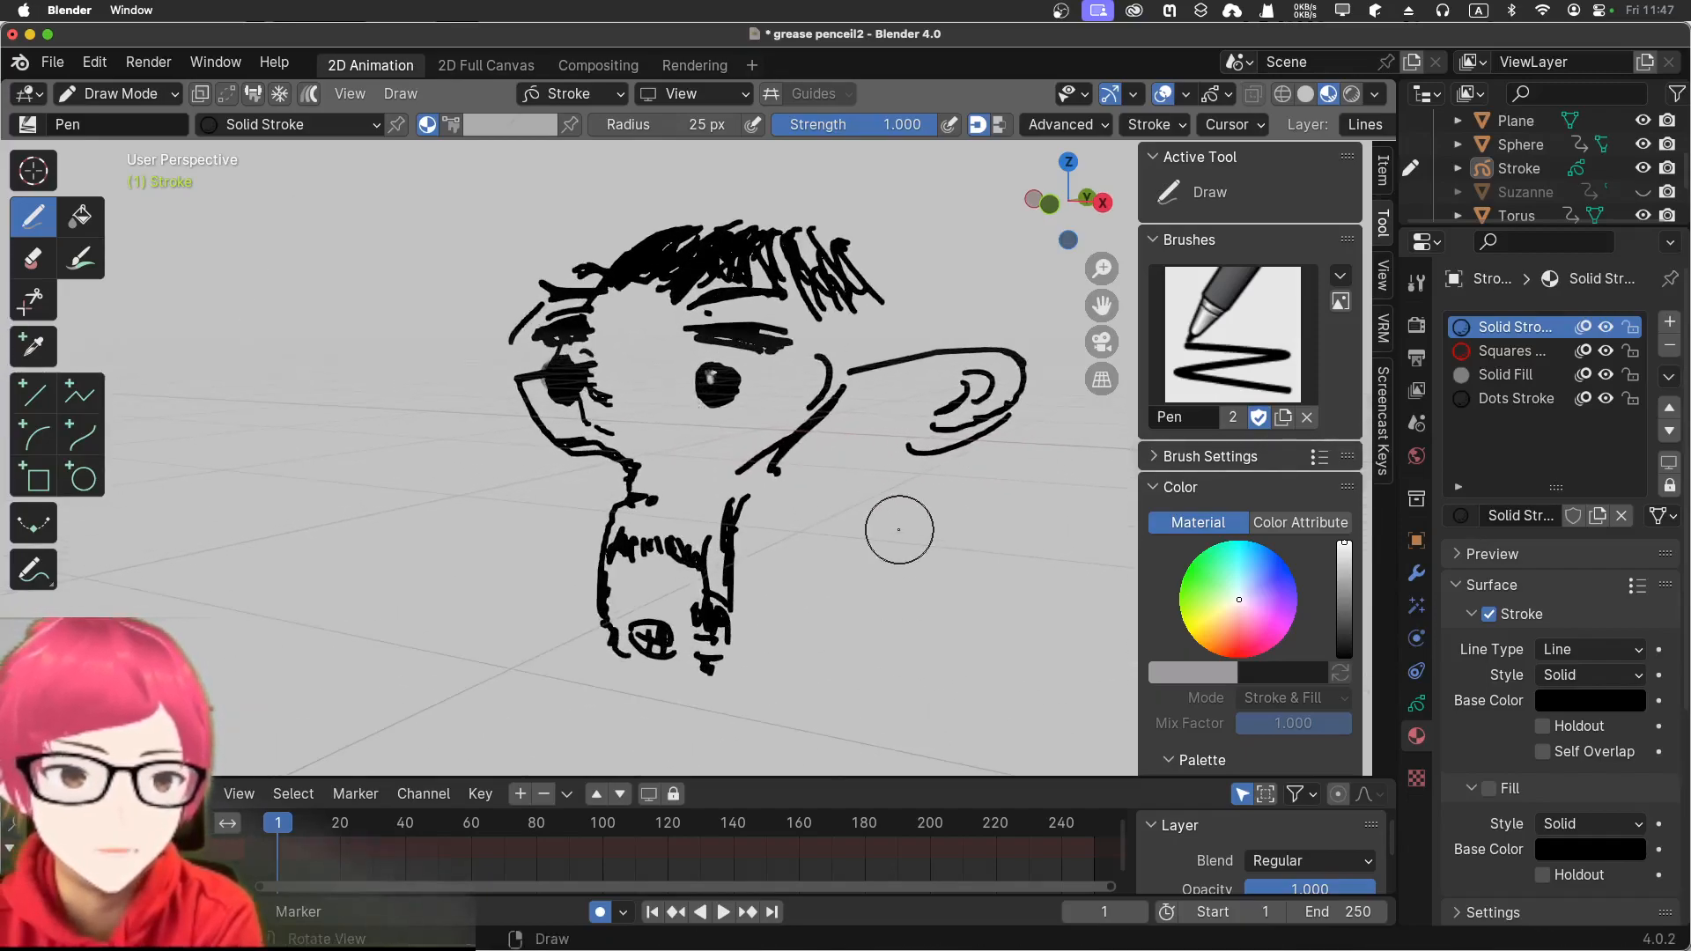